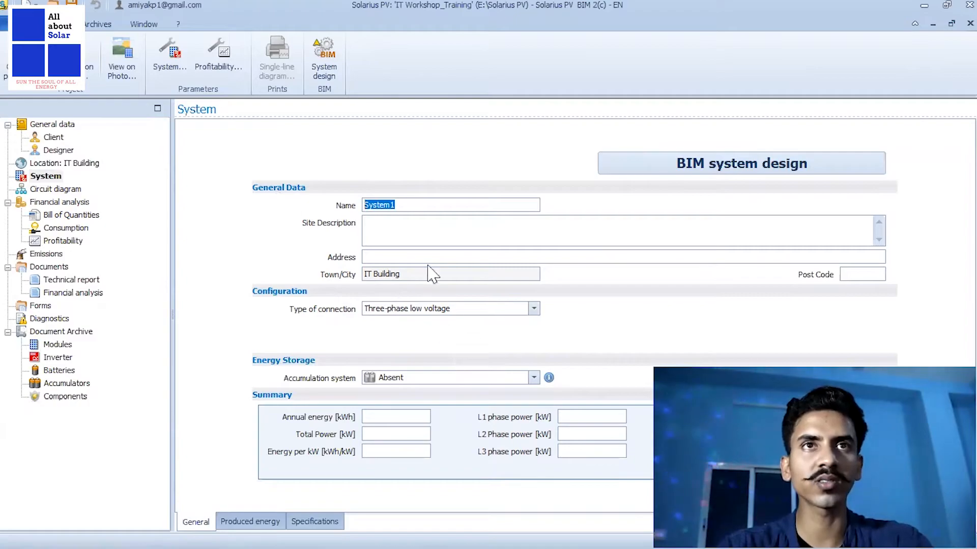
# Review the available connection types for System1 and open the BIM system design.
pyautogui.click(438, 312)
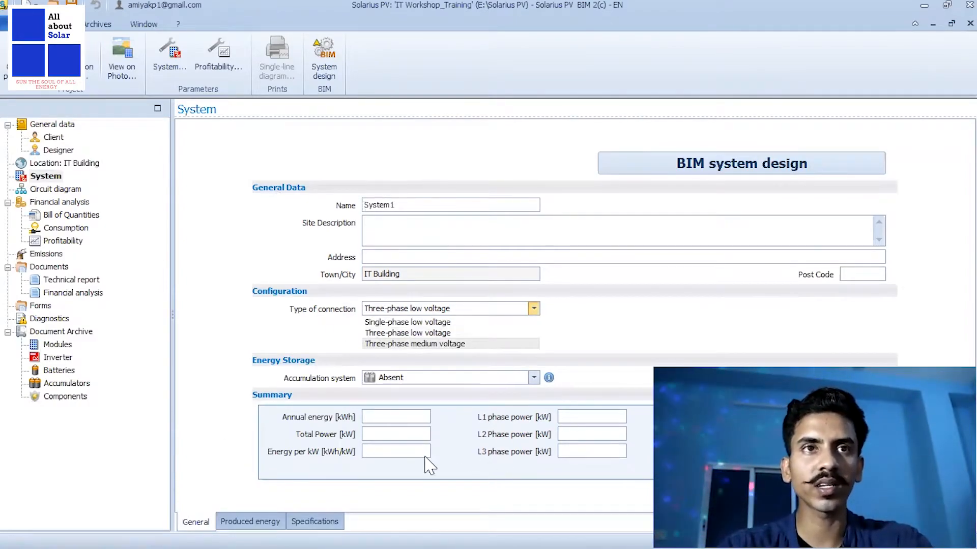
pyautogui.click(239, 338)
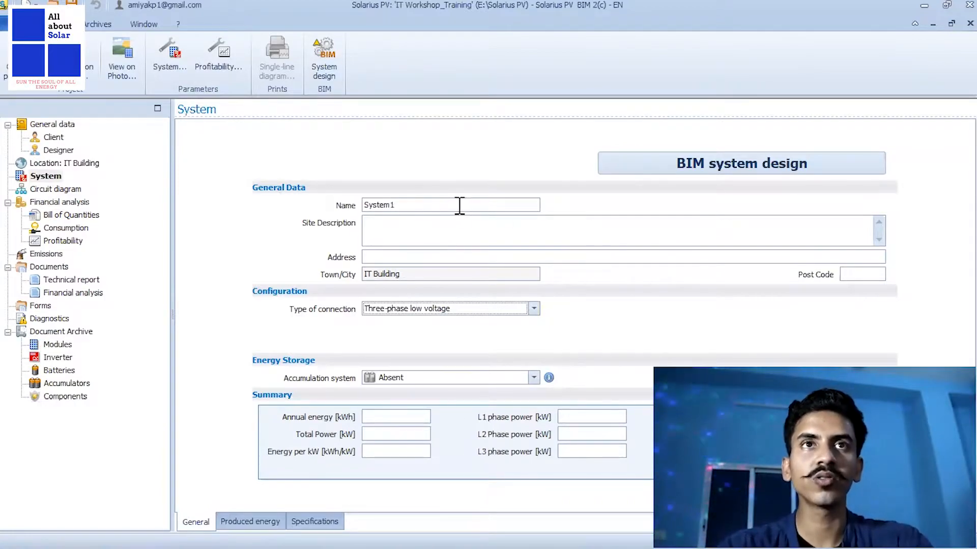
pyautogui.click(441, 206)
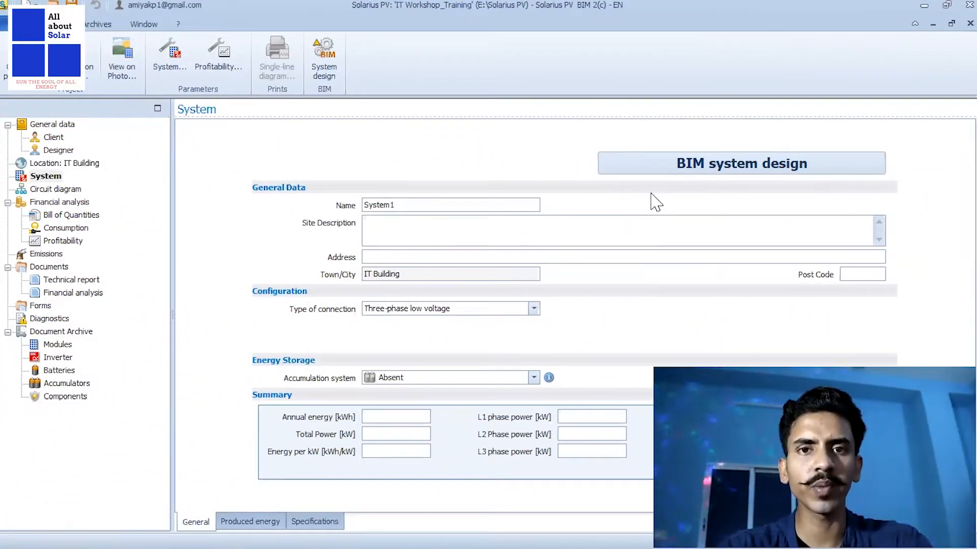
pyautogui.click(722, 172)
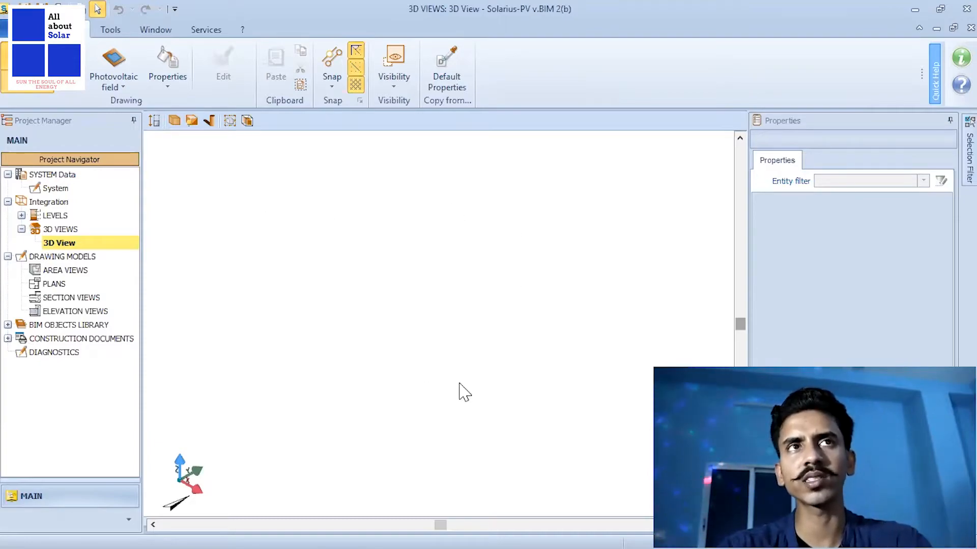
# Choose the Generic Volume drawing tool and check the building's upper edge length in the workshop 3D layout PDF.
pyautogui.click(120, 84)
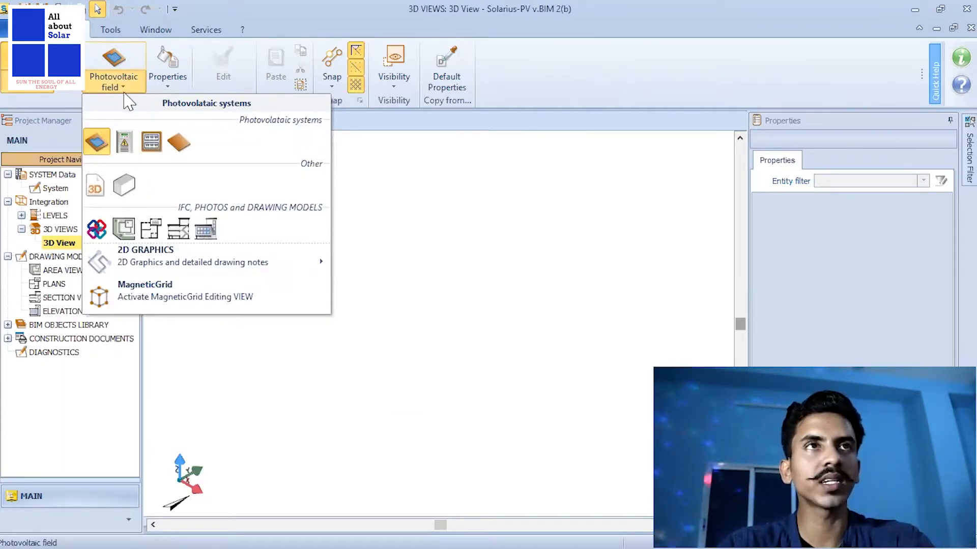
pyautogui.click(124, 186)
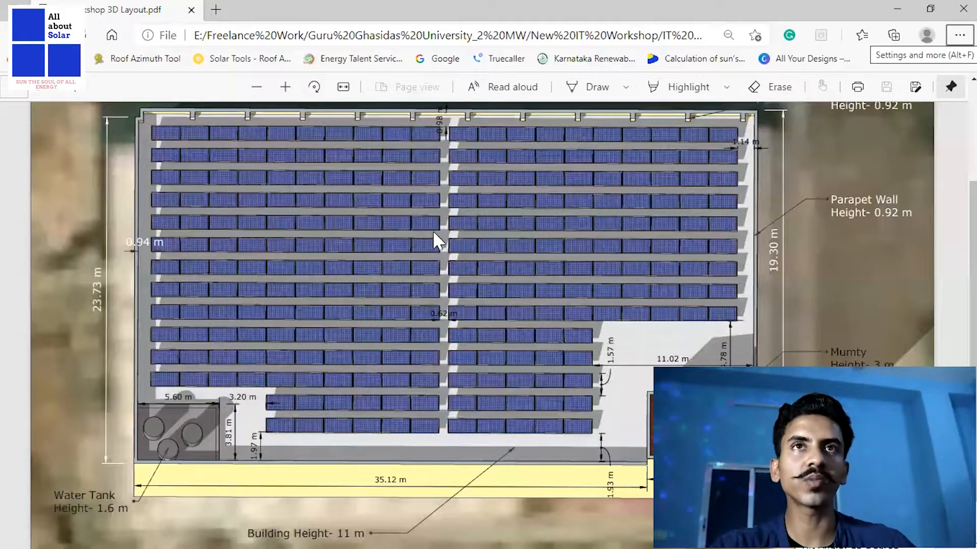
pyautogui.scroll(3, 356, 239)
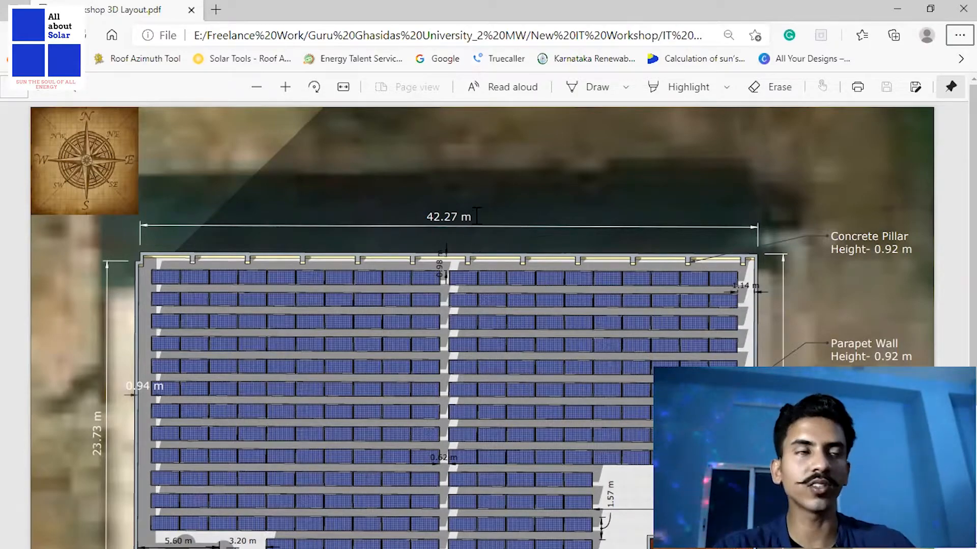
pyautogui.hotkey('alt', 'Tab')
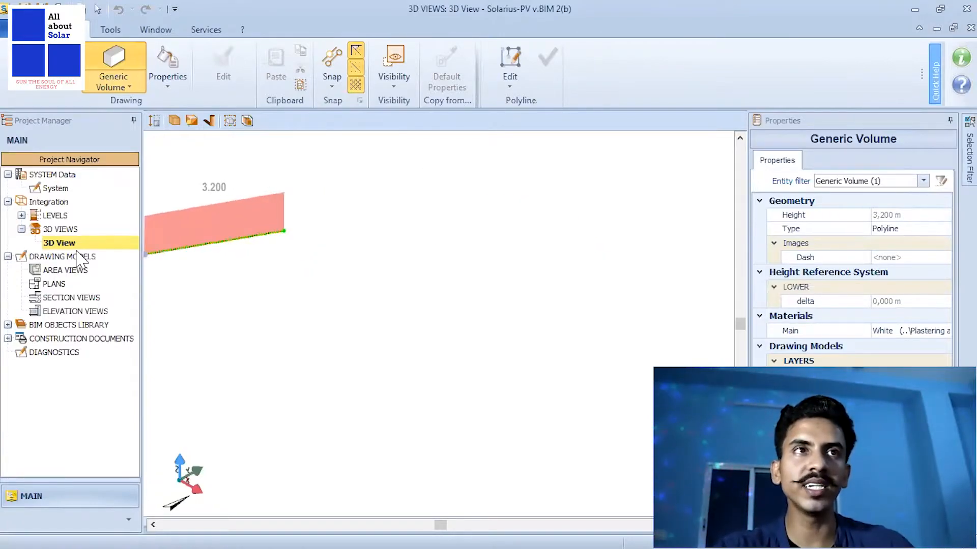
pyautogui.press('Escape')
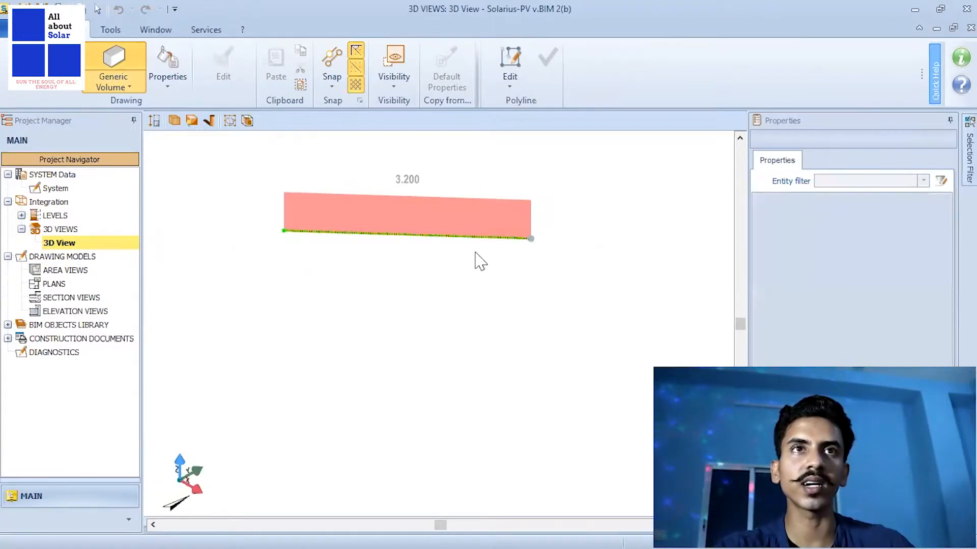
# On the 00 Site Plan level, start a Generic Volume polyline with a horizontal upper edge 42.27 m long.
pyautogui.click(22, 215)
pyautogui.doubleClick(73, 229)
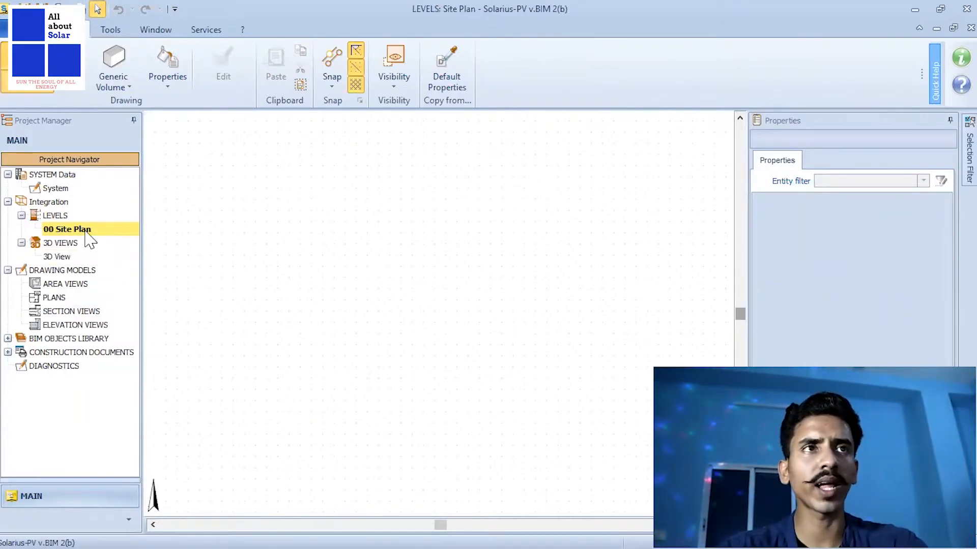
pyautogui.click(113, 64)
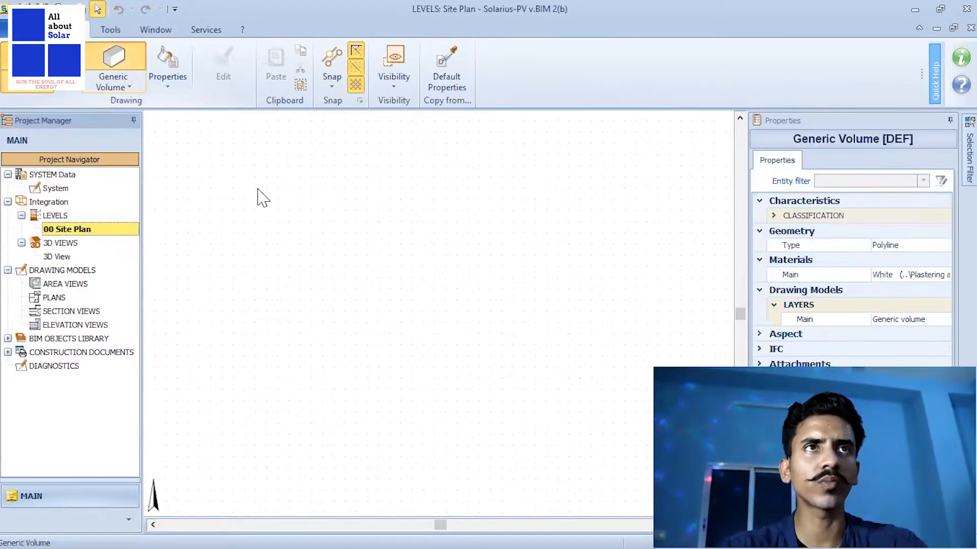
pyautogui.click(253, 210)
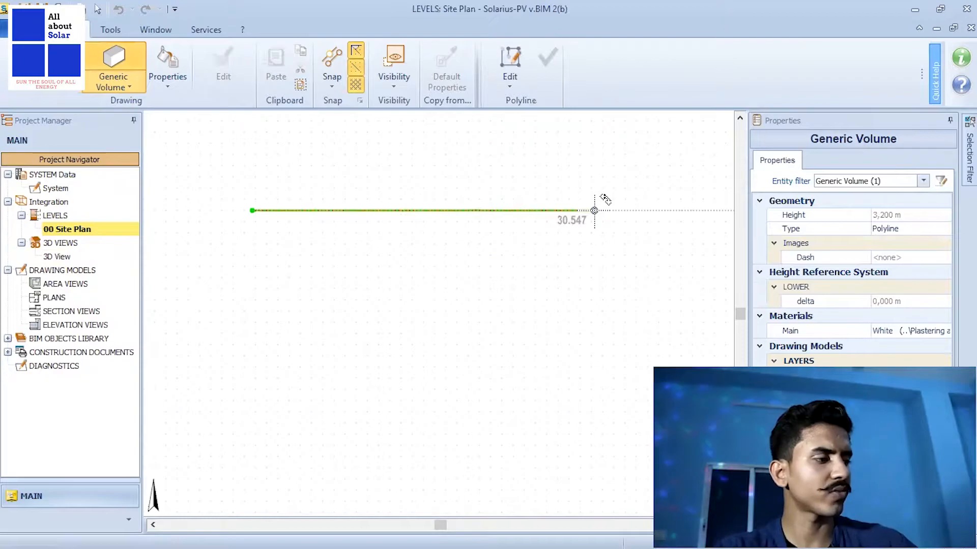
pyautogui.write('42.27')
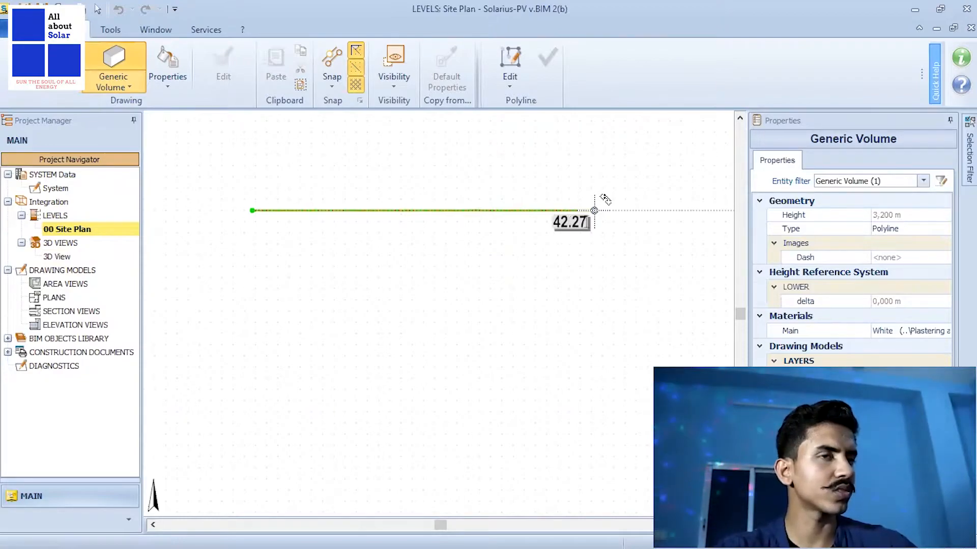
pyautogui.press('Return')
# Check the building depth in the PDF layout, draw the outline's right side 23.73 m long and add its lower-left corner.
pyautogui.scroll(-6, 329, 173)
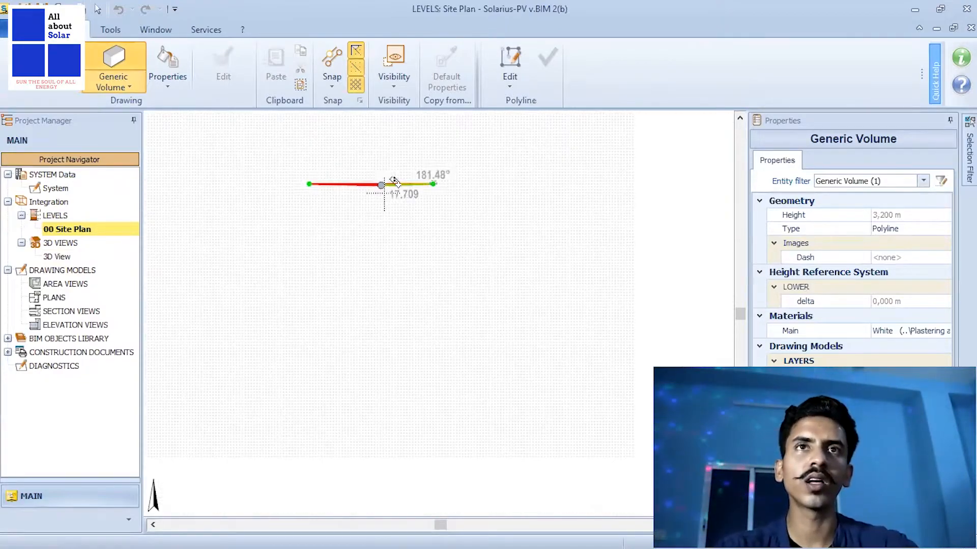
pyautogui.scroll(3, 400, 221)
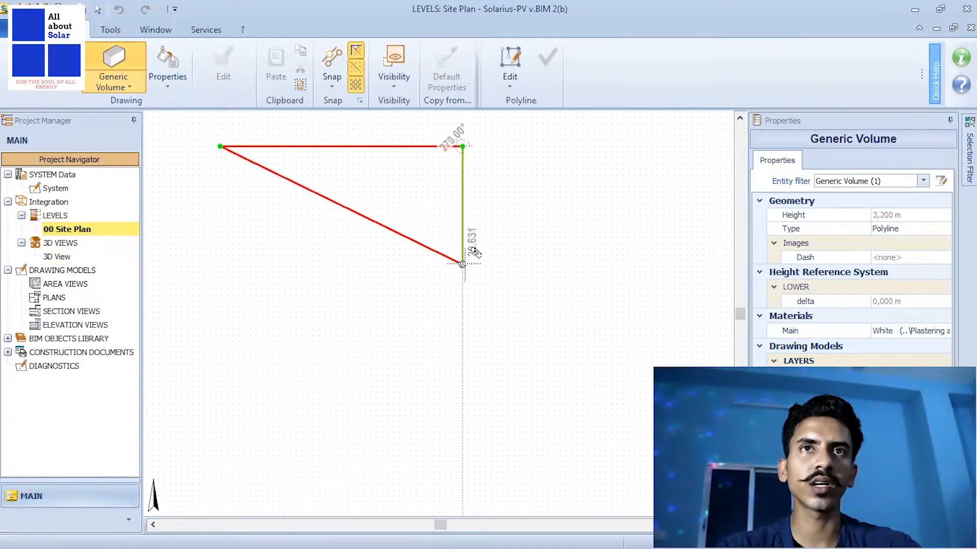
pyautogui.hotkey('alt', 'Tab')
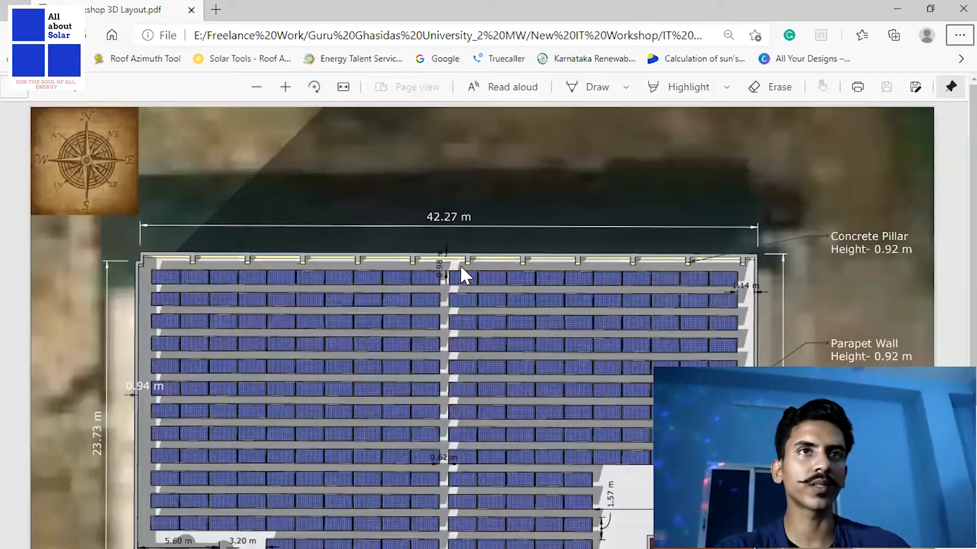
pyautogui.scroll(-3, 248, 305)
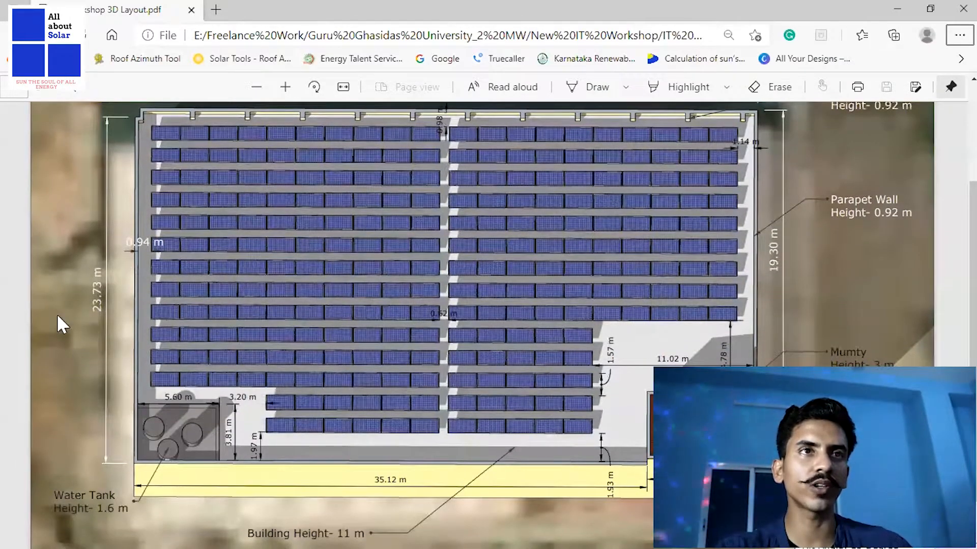
pyautogui.hotkey('alt', 'Tab')
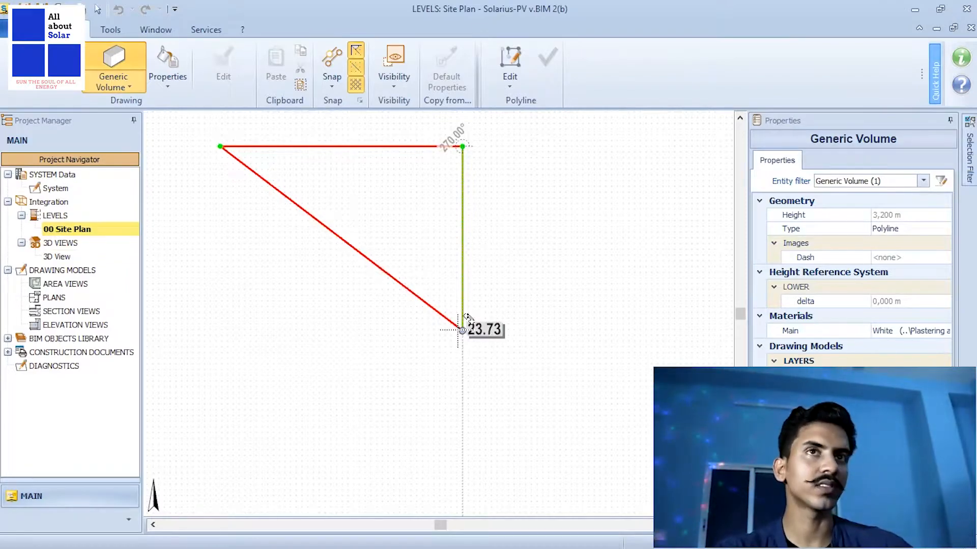
pyautogui.click(461, 282)
pyautogui.click(220, 282)
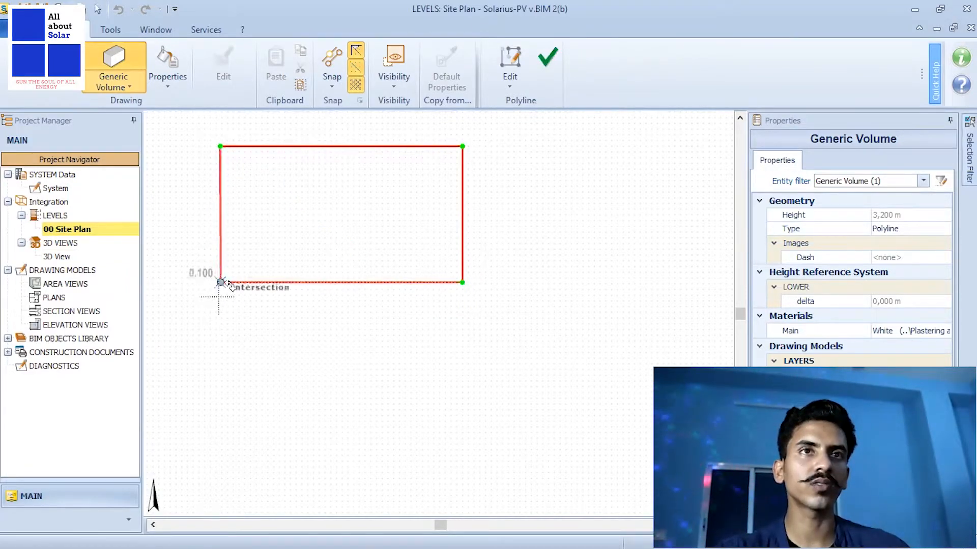
# Close the building outline at its starting corner and finish the rectangular volume.
pyautogui.scroll(-3, 379, 330)
pyautogui.scroll(10, 312, 244)
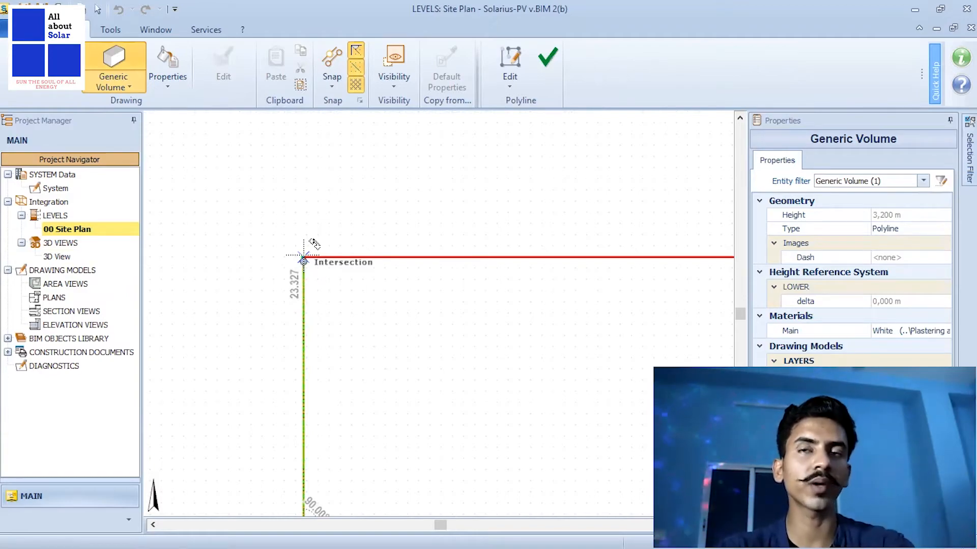
pyautogui.rightClick(304, 262)
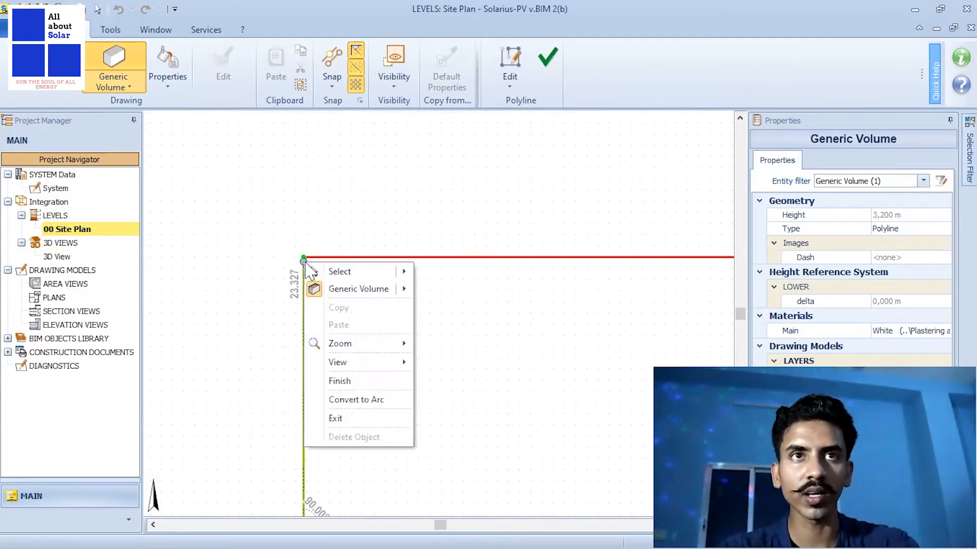
pyautogui.click(339, 381)
pyautogui.scroll(-2, 269, 220)
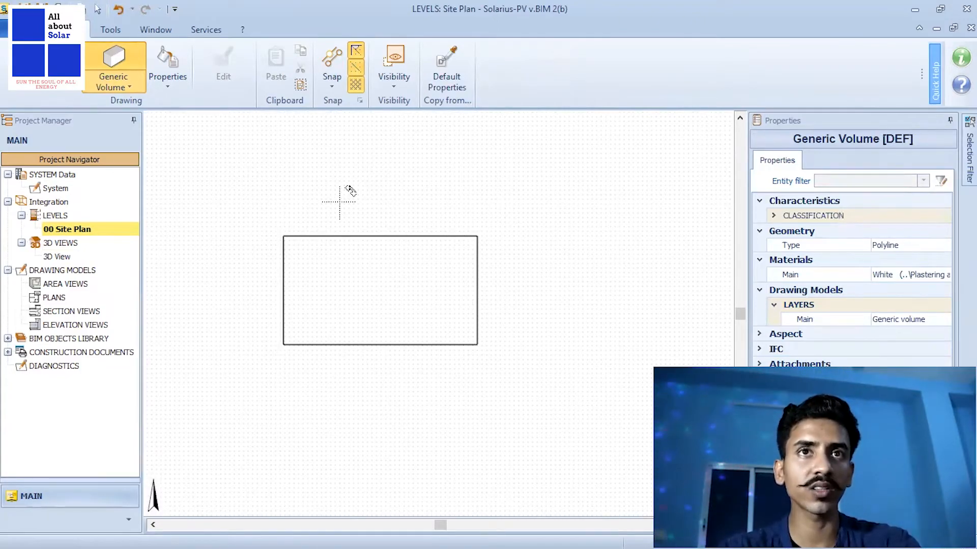
# Locate the mumty in the PDF layout and start its Generic Volume polyline at the building outline's lower-right corner.
pyautogui.scroll(-1, 543, 285)
pyautogui.scroll(1, 482, 281)
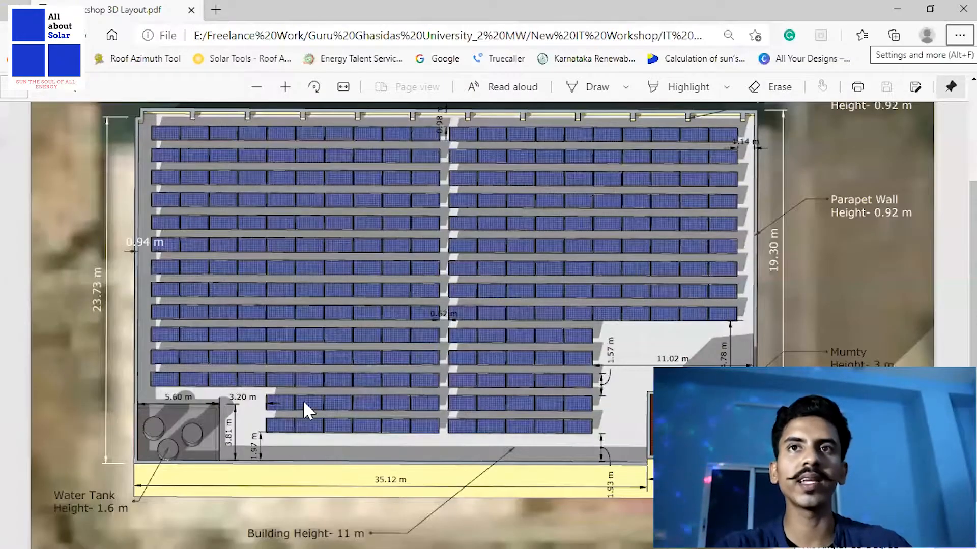
pyautogui.scroll(-1, 303, 400)
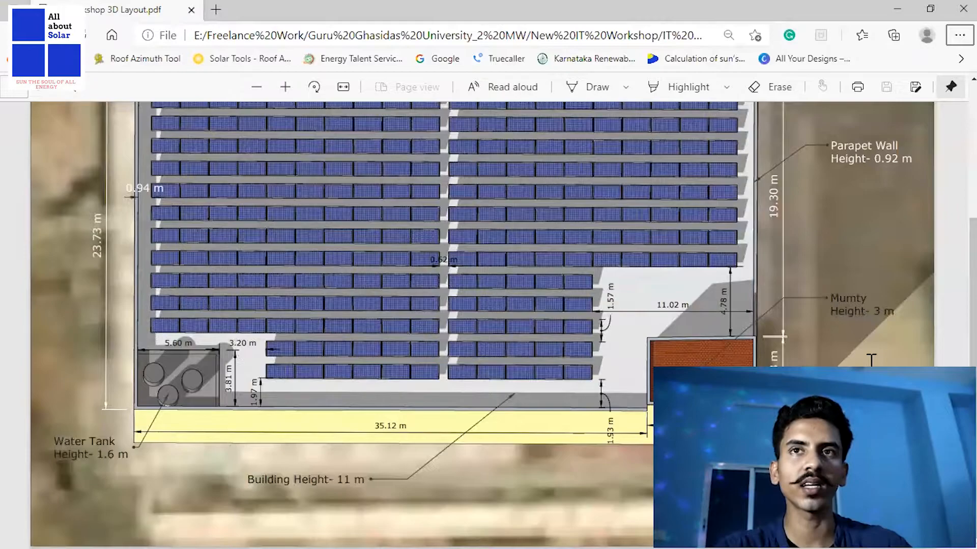
pyautogui.hotkey('alt', 'Tab')
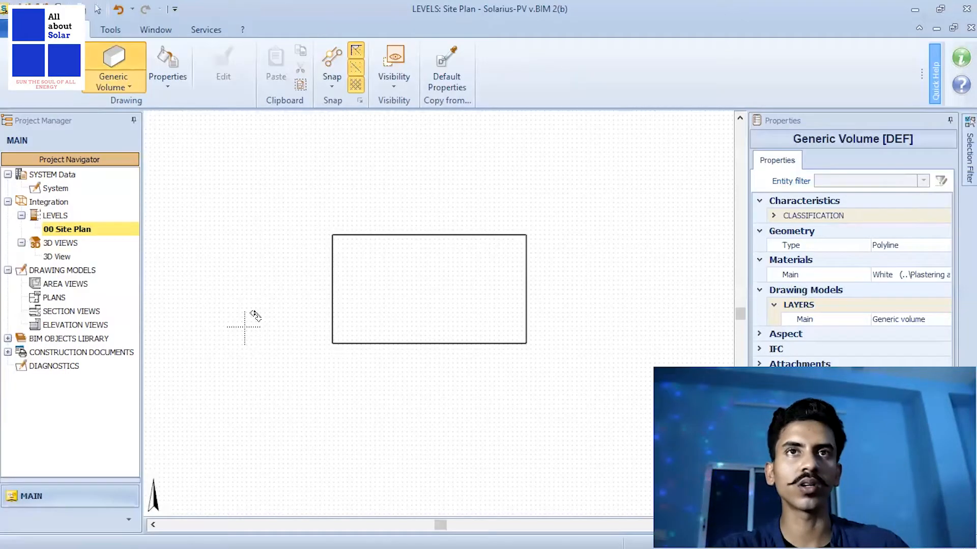
pyautogui.click(96, 63)
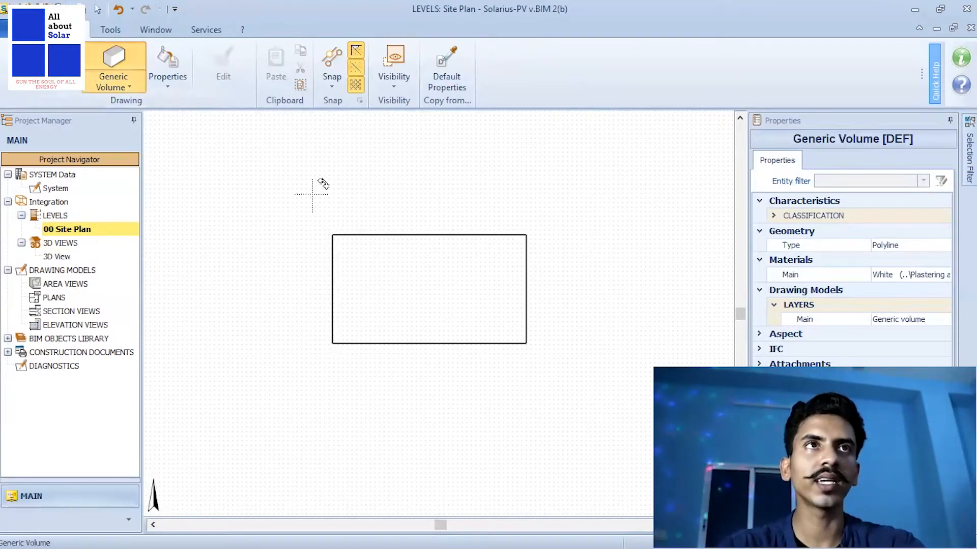
pyautogui.click(524, 344)
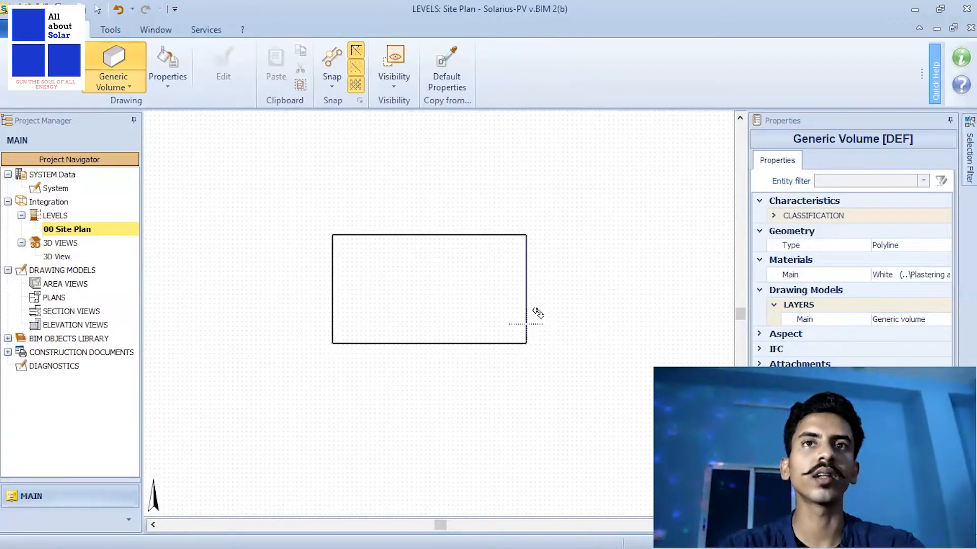
pyautogui.scroll(-1, 632, 191)
pyautogui.scroll(2, 566, 261)
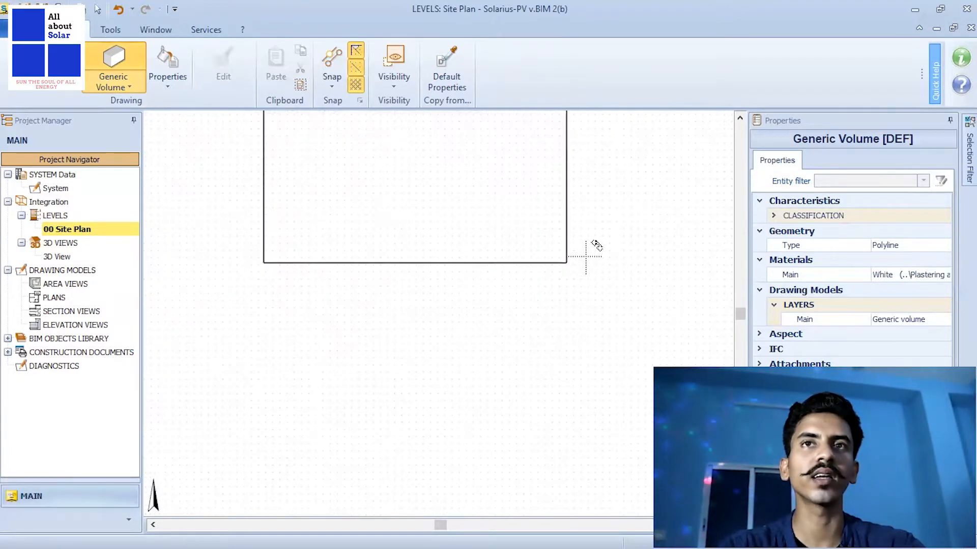
pyautogui.click(567, 262)
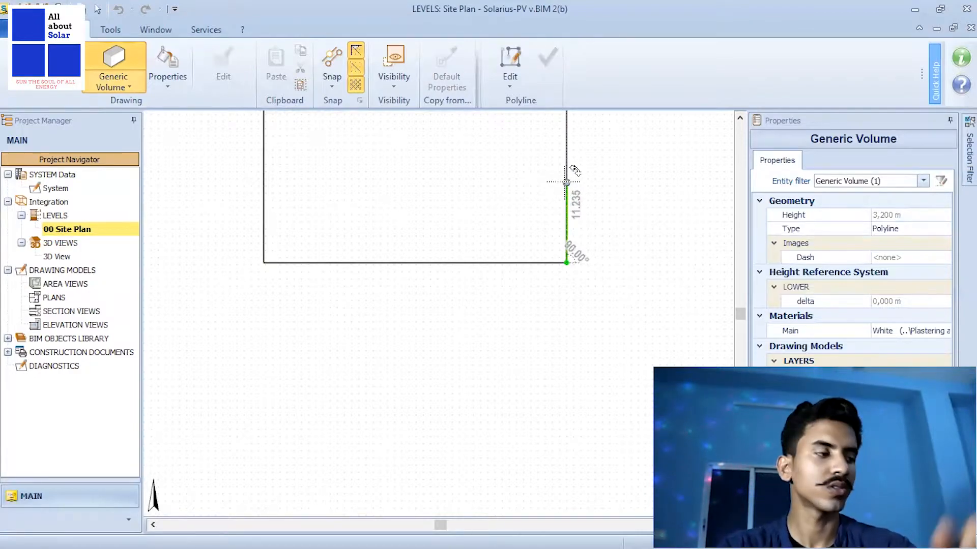
# Check the mumty's dimensions in the PDF layout and draw its right side 4.58 m long and upper edge 7.43 m long.
pyautogui.hotkey('alt', 'Tab')
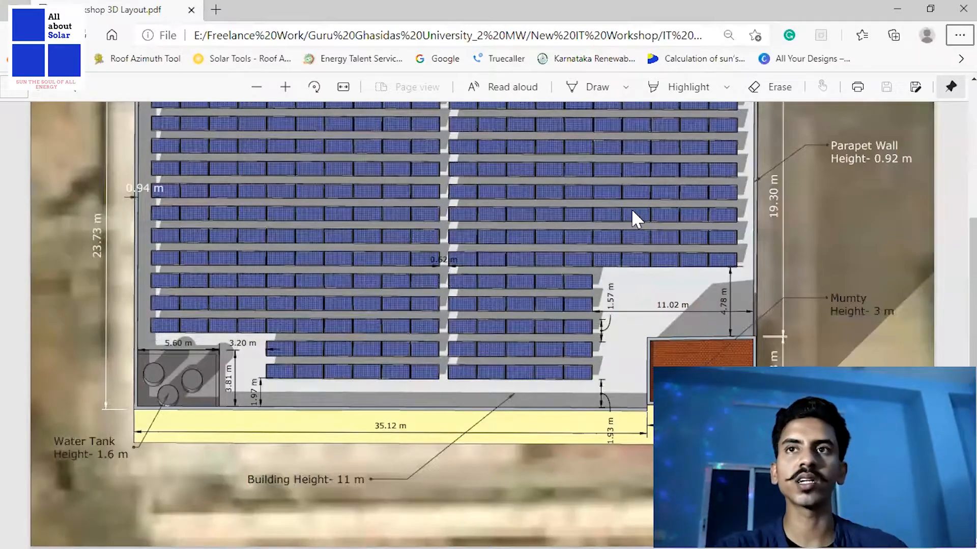
pyautogui.moveTo(973, 315)
pyautogui.mouseDown()
pyautogui.moveTo(973, 192)
pyautogui.moveTo(973, 315)
pyautogui.mouseUp()
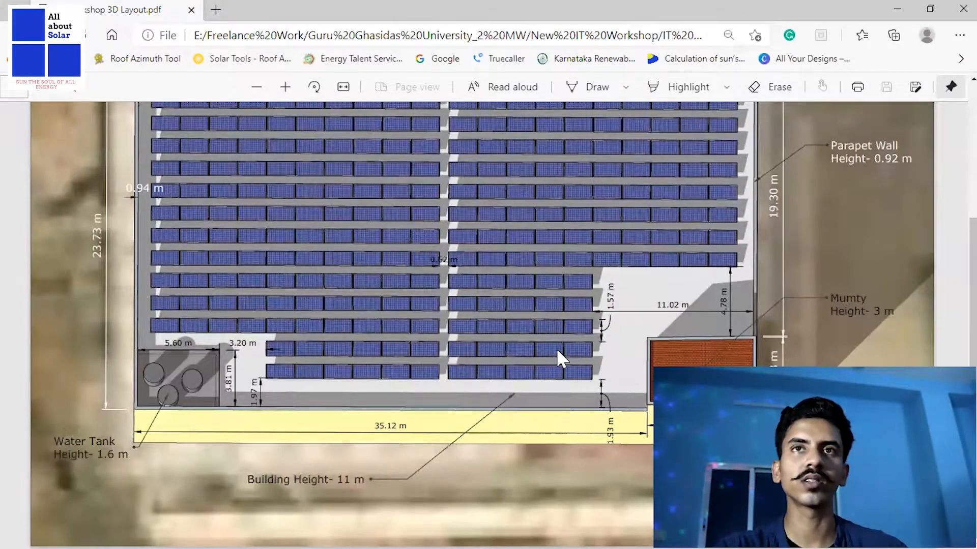
pyautogui.keyDown('ctrl'); pyautogui.scroll(5, 557, 348); pyautogui.keyUp('ctrl')
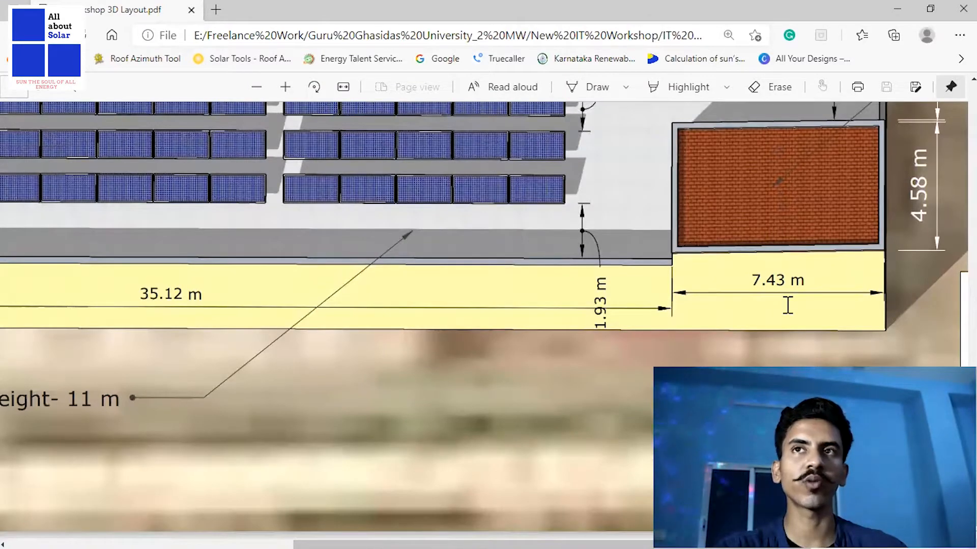
pyautogui.hotkey('alt', 'Tab')
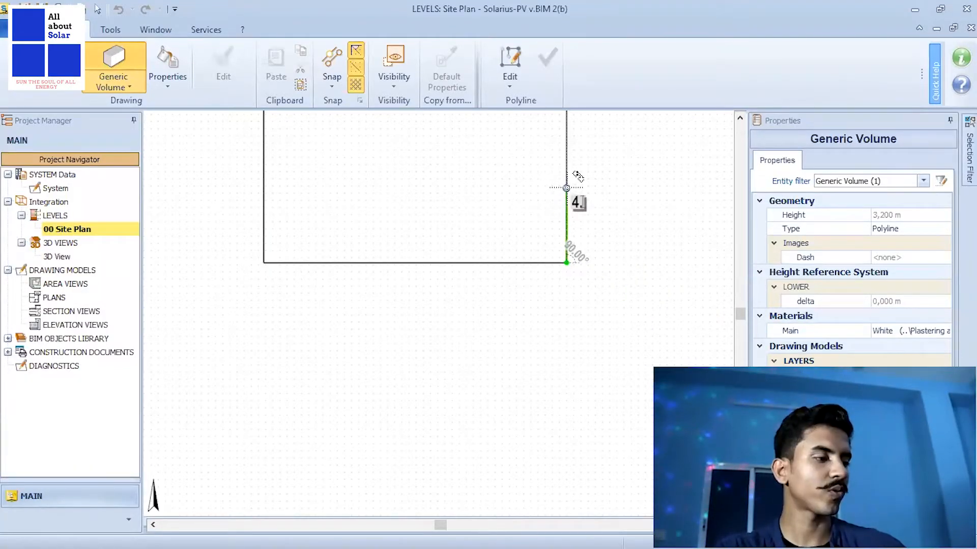
pyautogui.click(567, 230)
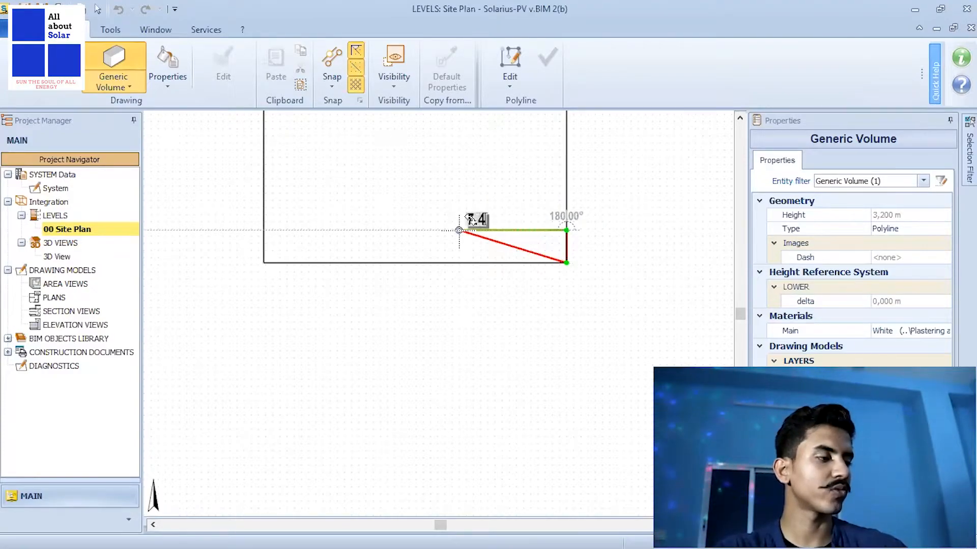
pyautogui.click(512, 230)
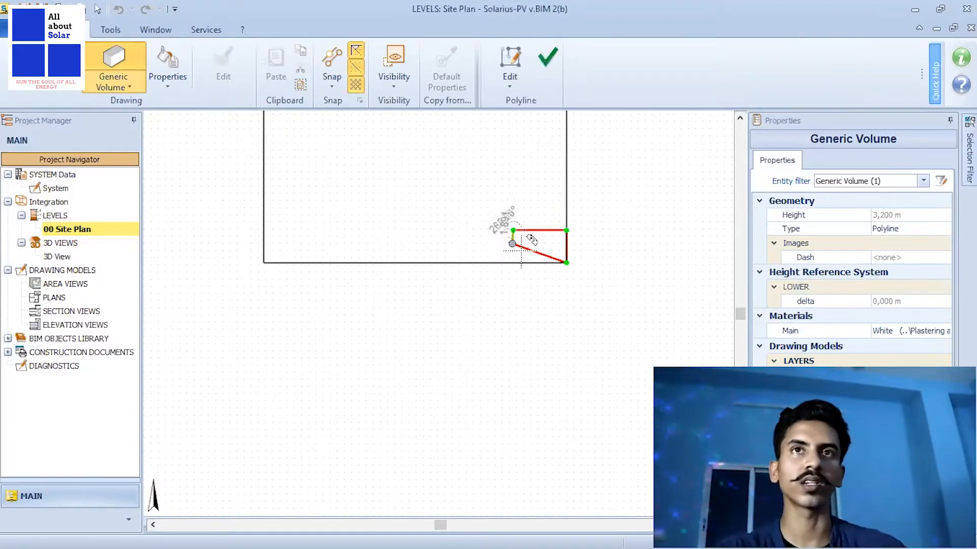
# Add the mumty outline's lower-left corner on the building's lower edge and finish the rectangular volume.
pyautogui.click(513, 262)
pyautogui.scroll(3, 584, 263)
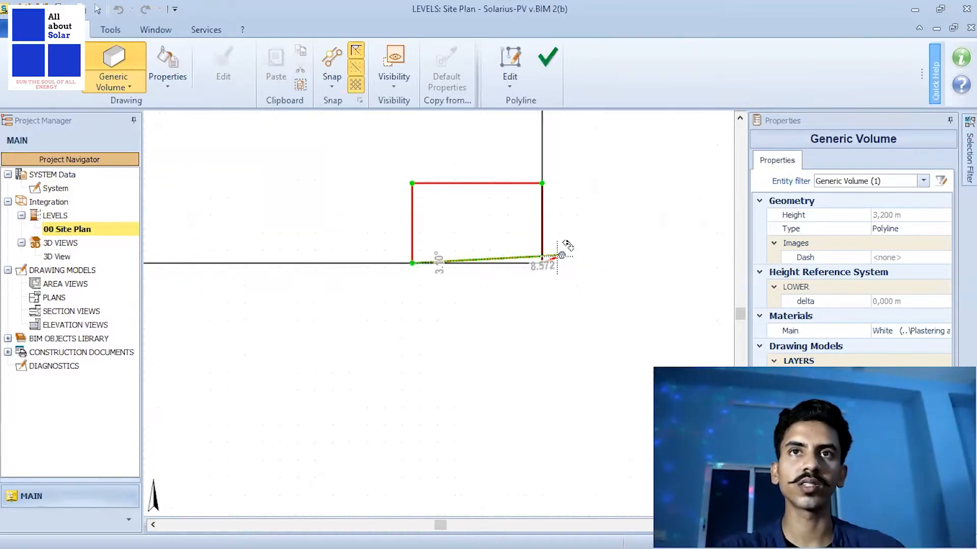
pyautogui.rightClick(544, 263)
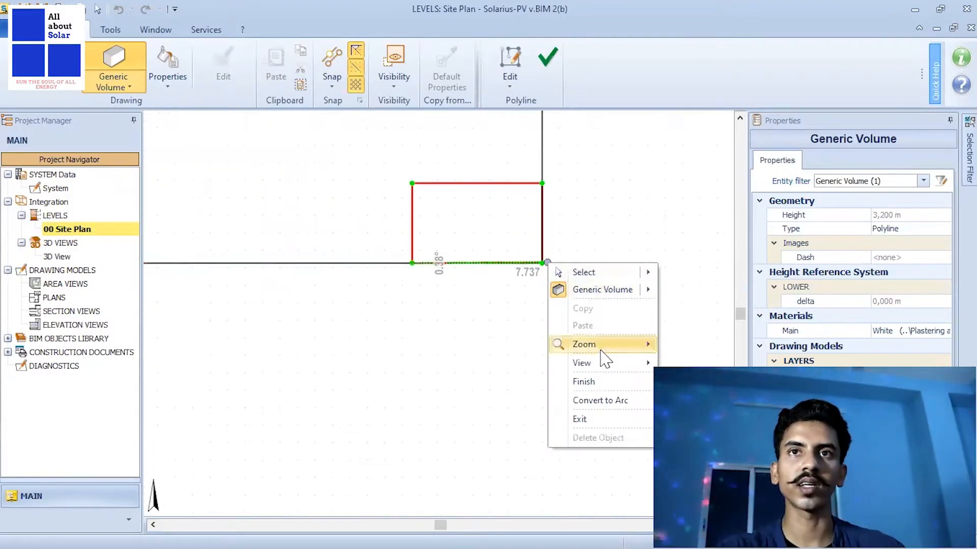
pyautogui.click(607, 382)
pyautogui.scroll(-3, 513, 224)
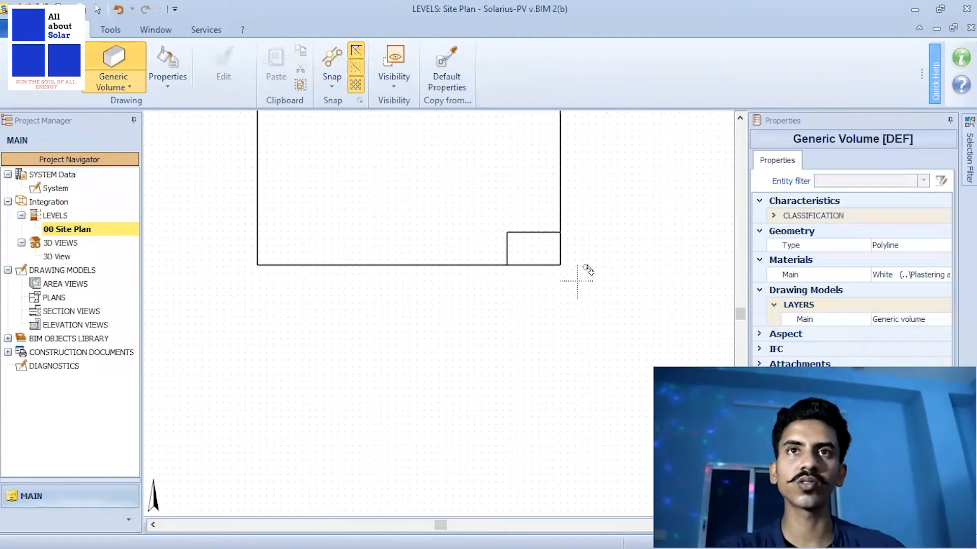
# Check the water tank area in the PDF layout and start its outline at the building's lower-left corner with a 5.60 m lower edge.
pyautogui.scroll(3, 515, 244)
pyautogui.scroll(-3, 598, 279)
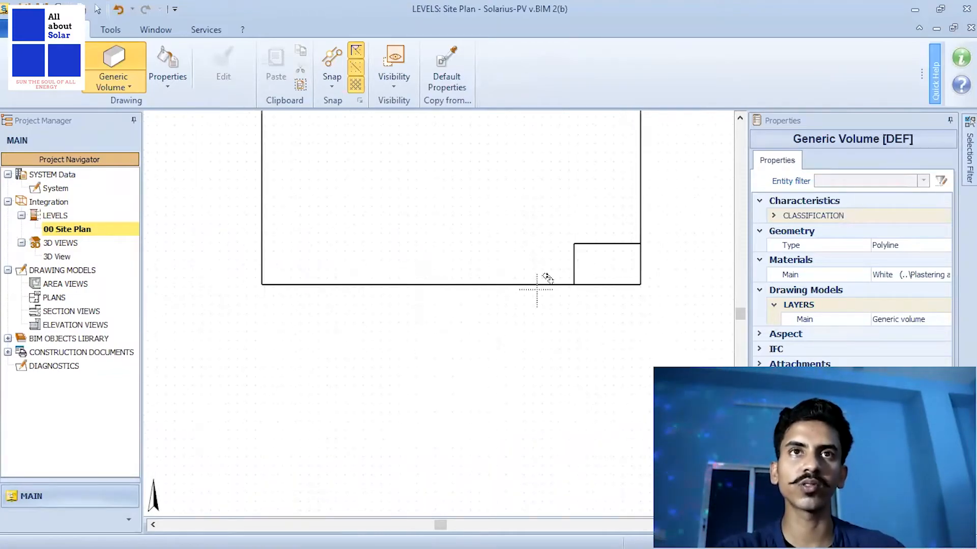
pyautogui.scroll(3, 249, 242)
pyautogui.hotkey('alt', 'Tab')
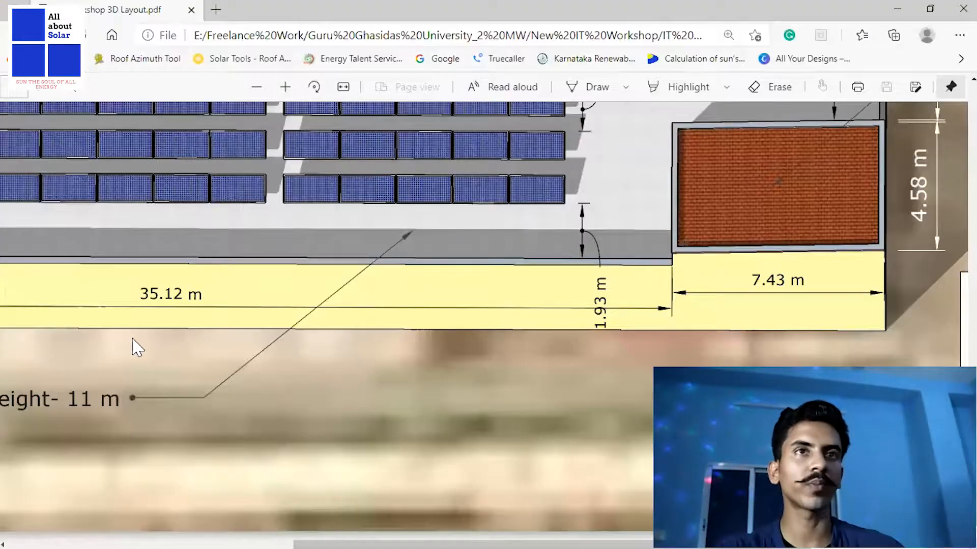
pyautogui.keyDown('ctrl'); pyautogui.scroll(-5, 505, 279); pyautogui.keyUp('ctrl')
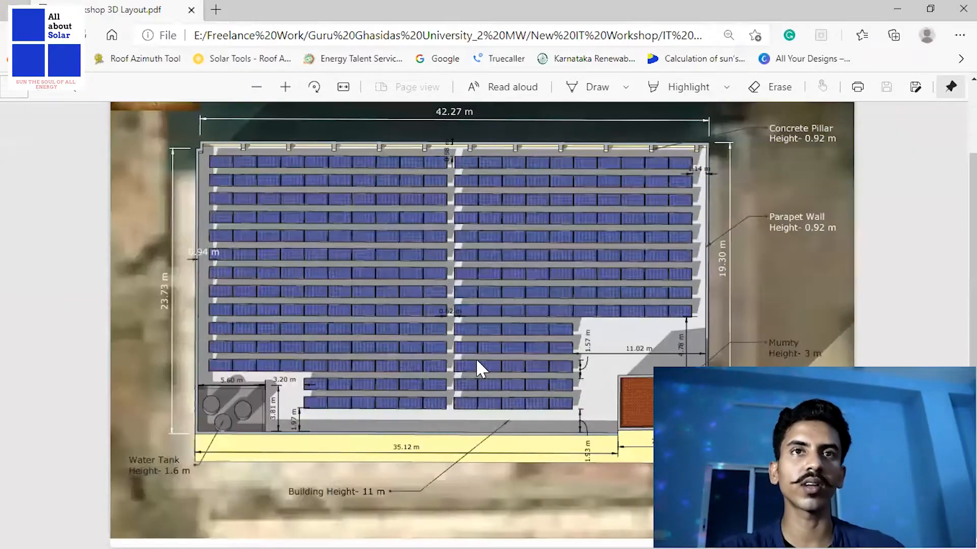
pyautogui.keyDown('ctrl'); pyautogui.scroll(4, 190, 425); pyautogui.keyUp('ctrl')
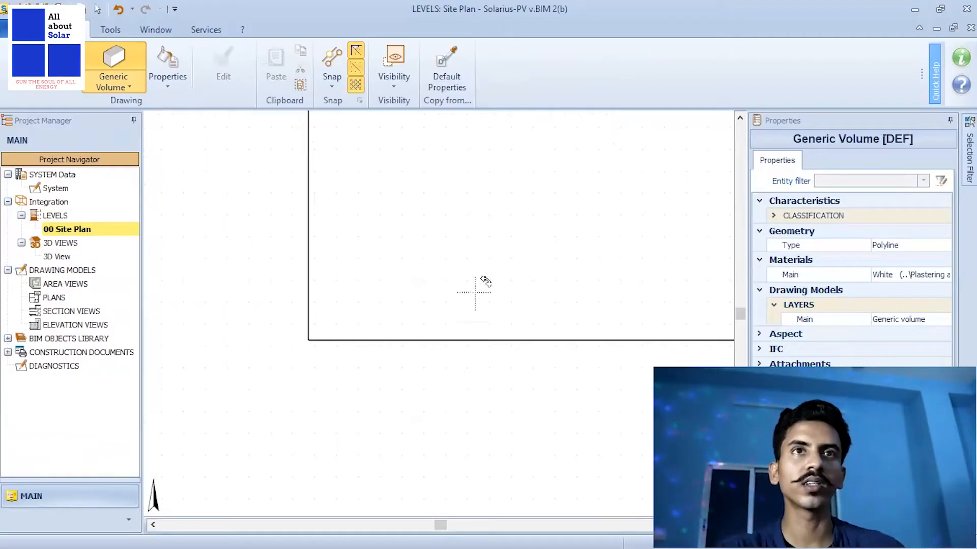
pyautogui.click(338, 324)
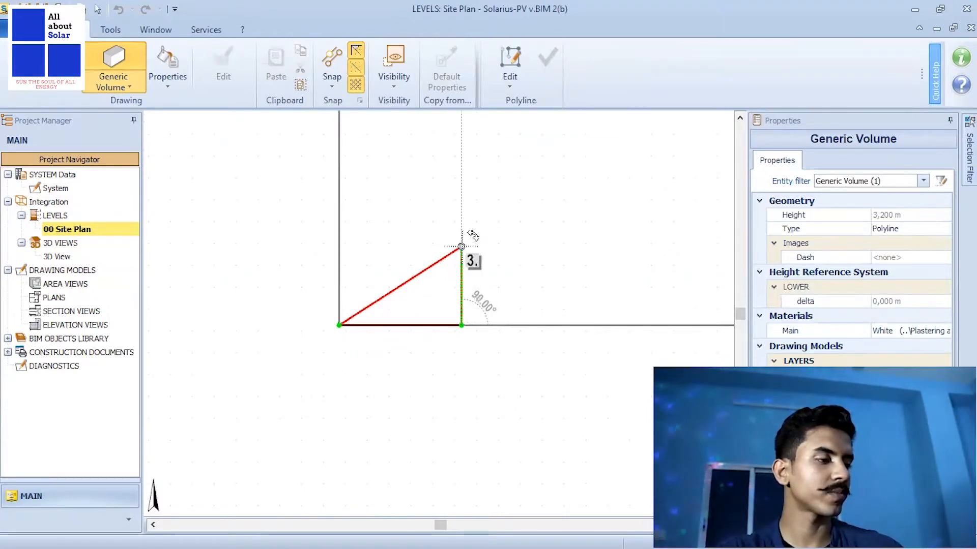
# Draw the tank area's right side 3.81 m long, add its upper-left corner on the building edge and finish the volume.
pyautogui.click(461, 242)
pyautogui.click(339, 242)
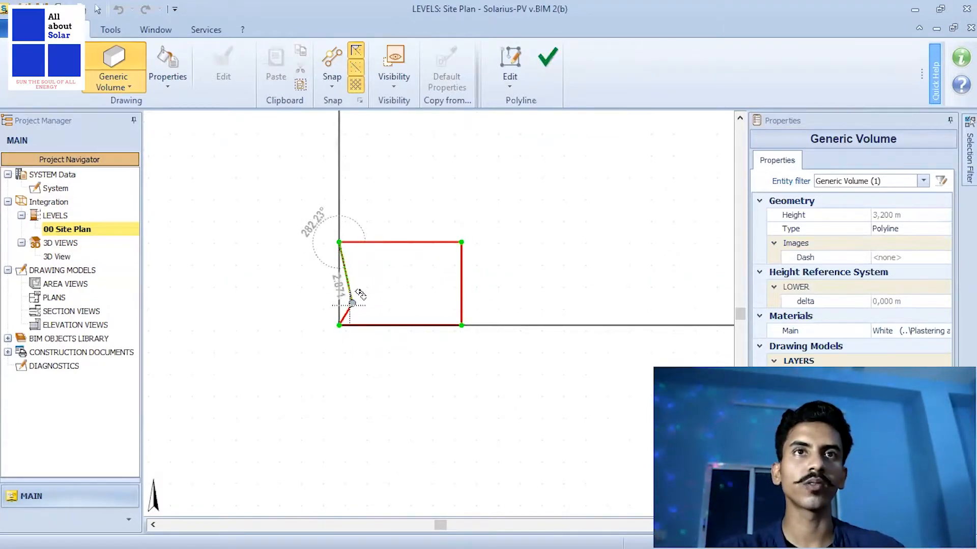
pyautogui.rightClick(349, 316)
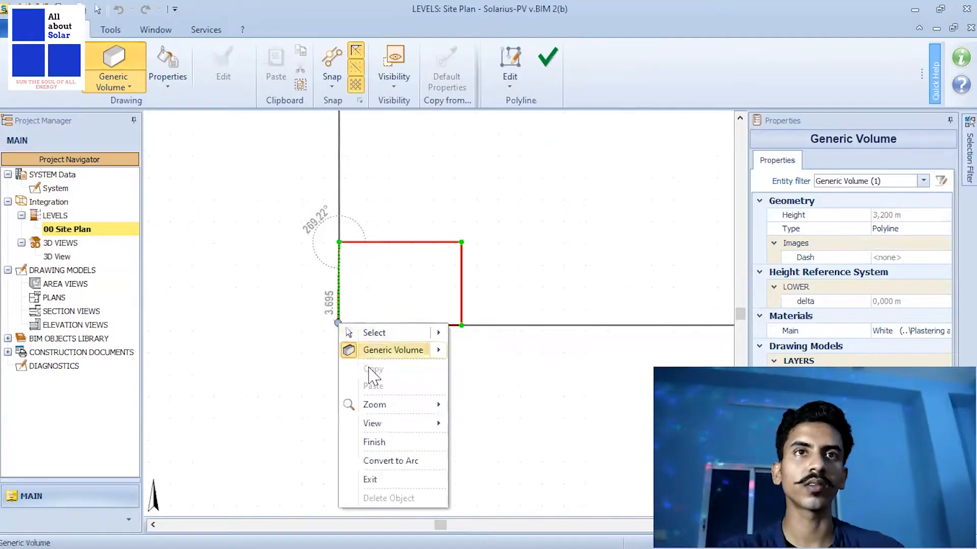
pyautogui.click(371, 441)
pyautogui.scroll(-3, 292, 312)
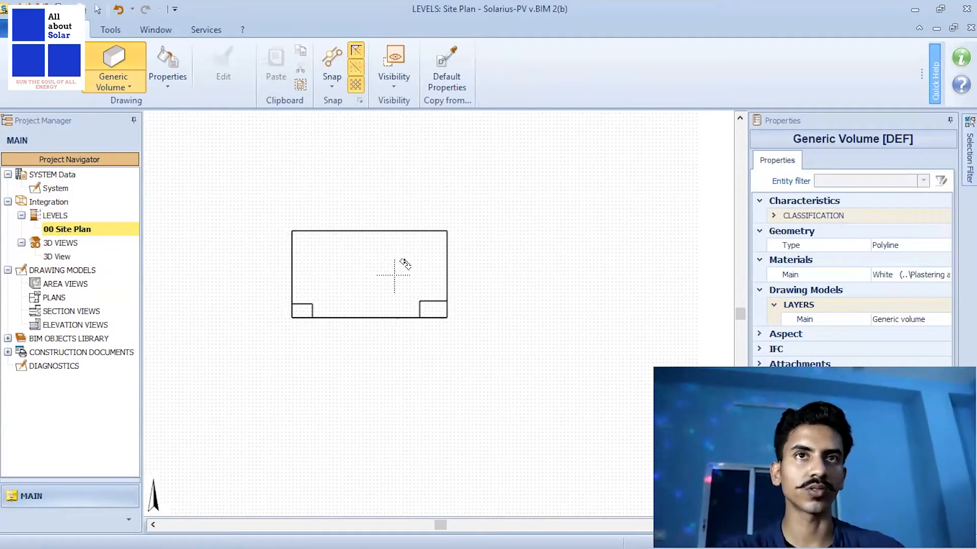
pyautogui.scroll(4, 366, 279)
pyautogui.scroll(-1, 322, 312)
pyautogui.scroll(2, 292, 311)
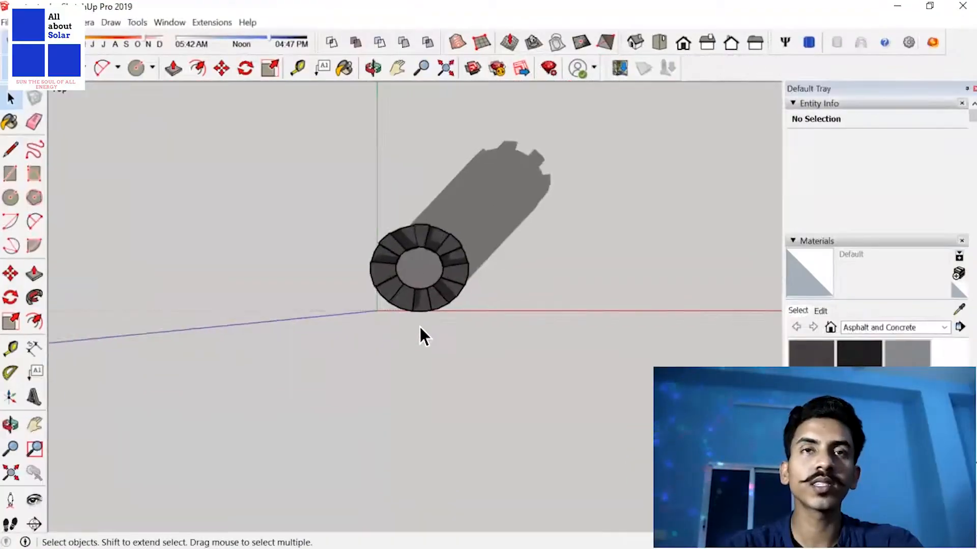
# Switch to SketchUp and examine the cylindrical water tank model from the side and from above.
pyautogui.scroll(-3, 353, 397)
pyautogui.moveTo(353, 397)
pyautogui.mouseDown(button='middle')
pyautogui.moveTo(349, 383)
pyautogui.moveTo(515, 196)
pyautogui.mouseUp(button='middle')
pyautogui.scroll(3, 424, 295)
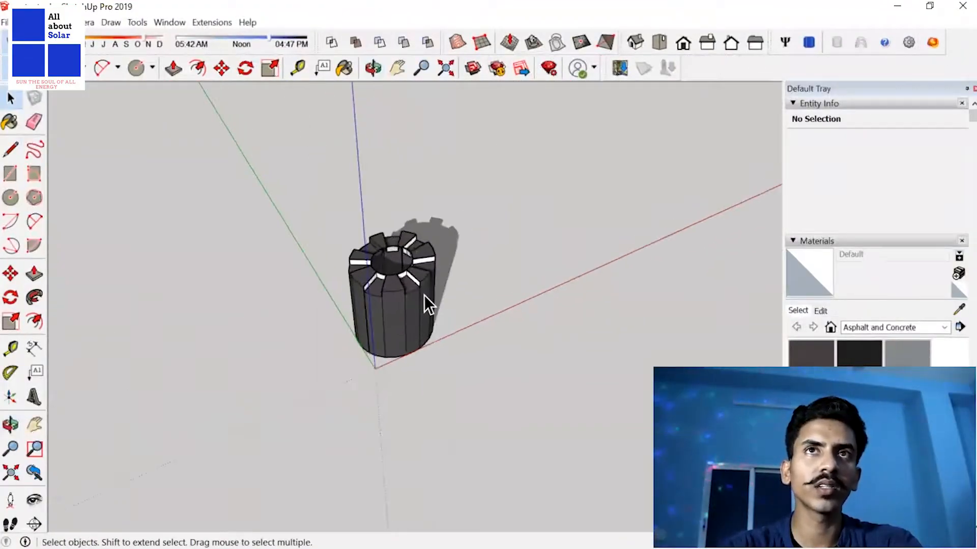
pyautogui.moveTo(423, 289); pyautogui.dragTo(392, 274, button='middle')
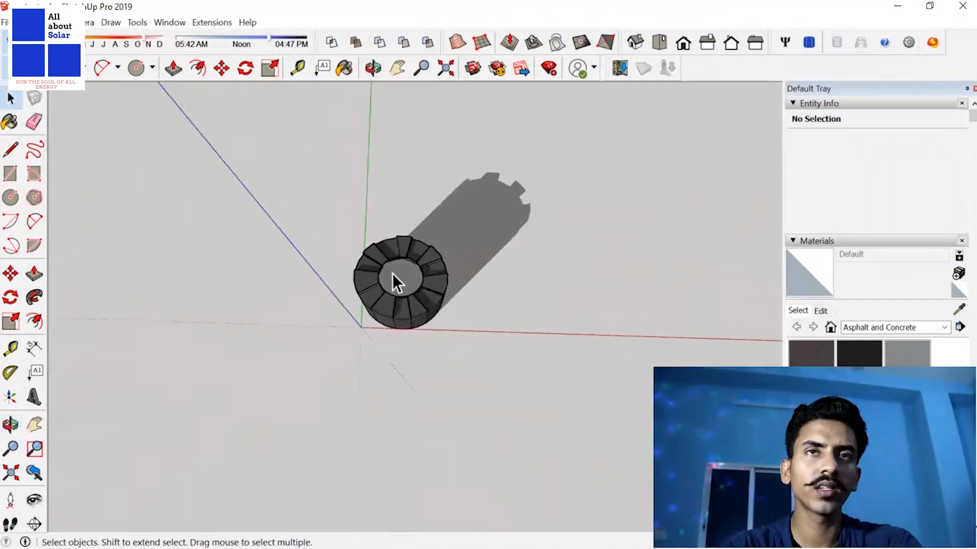
pyautogui.scroll(2, 392, 273)
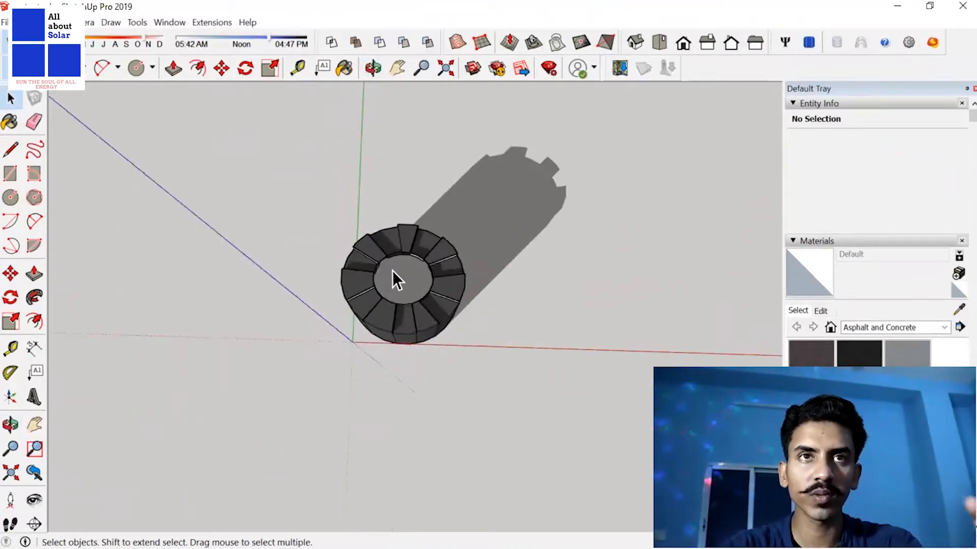
pyautogui.scroll(-3, 417, 309)
pyautogui.scroll(2, 409, 271)
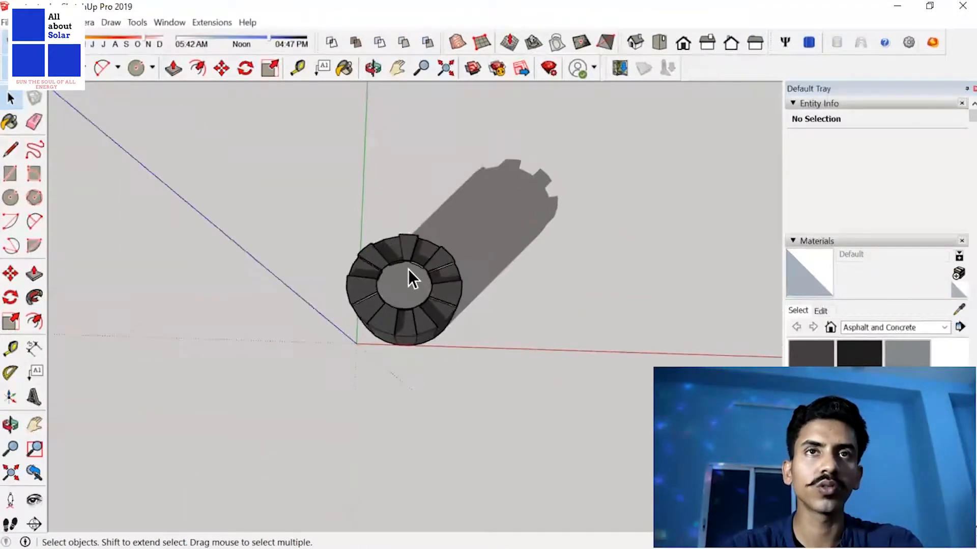
pyautogui.scroll(1, 412, 279)
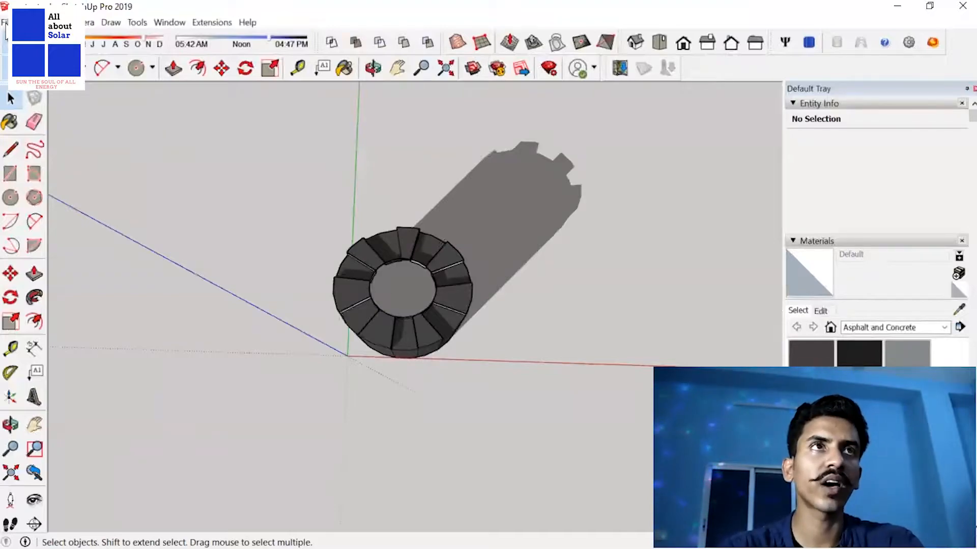
# Open the 3D model export for the water tank and choose IFC File (*.ifc) as its file type.
pyautogui.click(4, 22)
pyautogui.moveTo(77, 249)
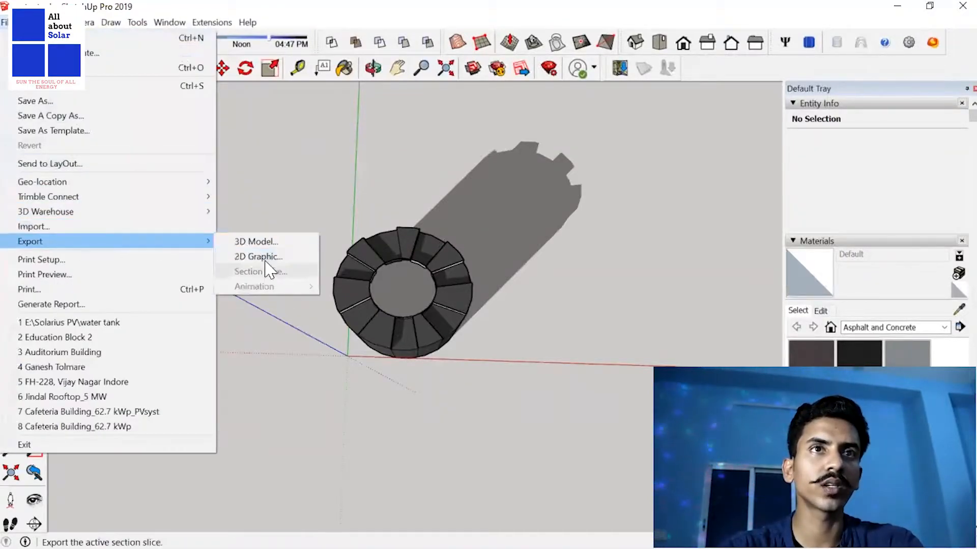
pyautogui.click(267, 245)
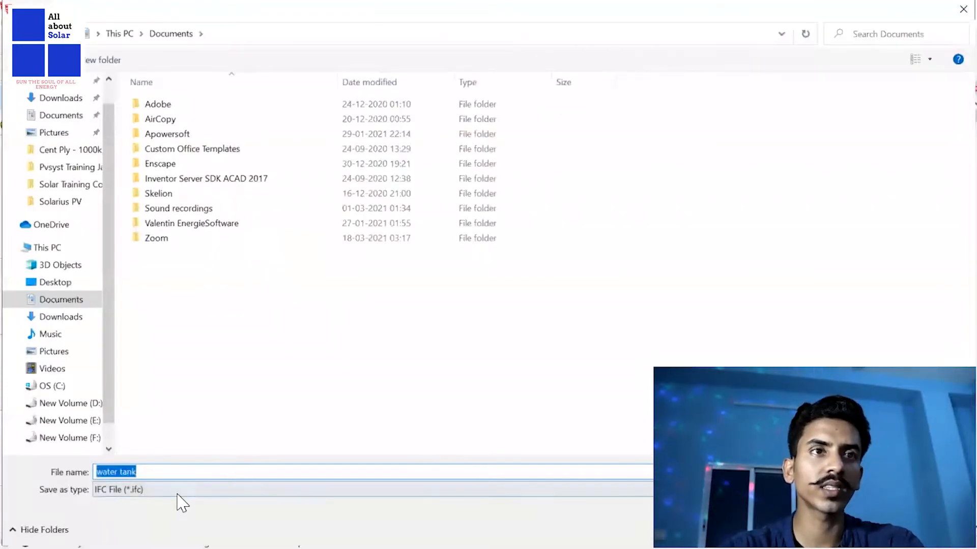
pyautogui.click(178, 491)
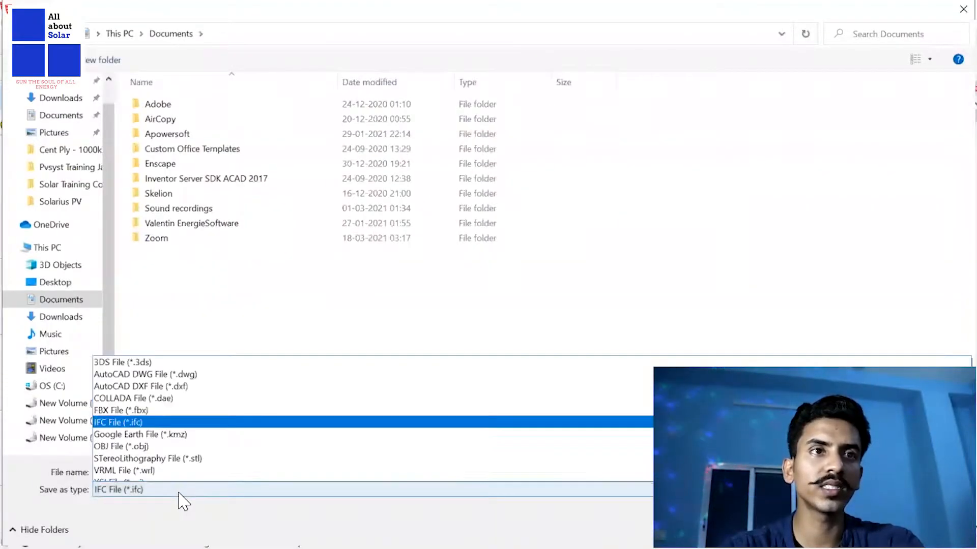
pyautogui.click(206, 415)
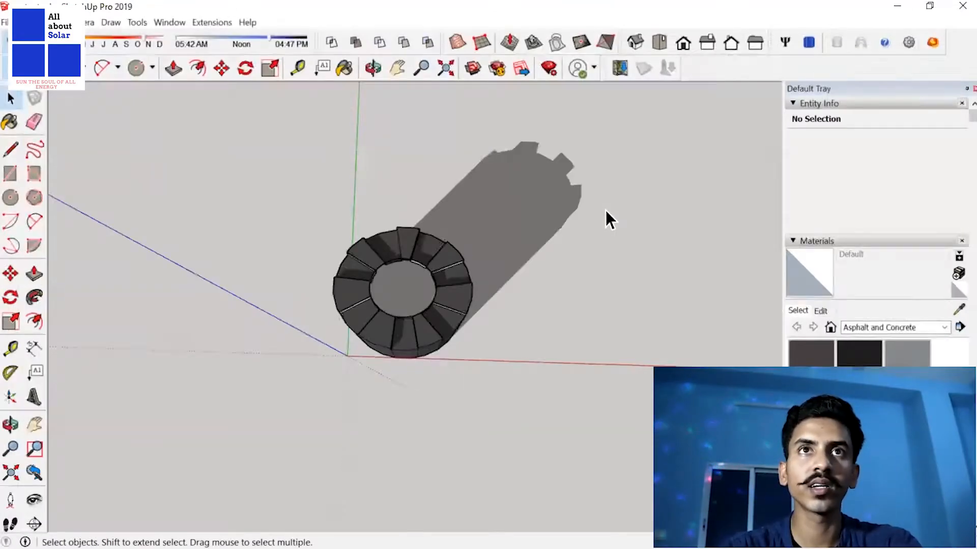
pyautogui.moveTo(310, 309); pyautogui.dragTo(373, 311, button='middle')
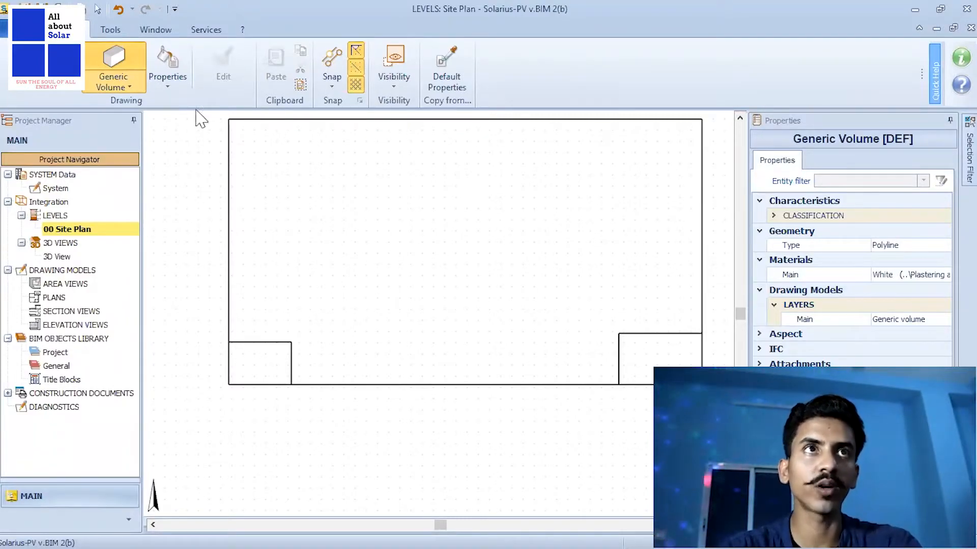
# Switch back to Solarius-PV, start an IFC Object on the site plan and load water tank.ifc.
pyautogui.click(117, 85)
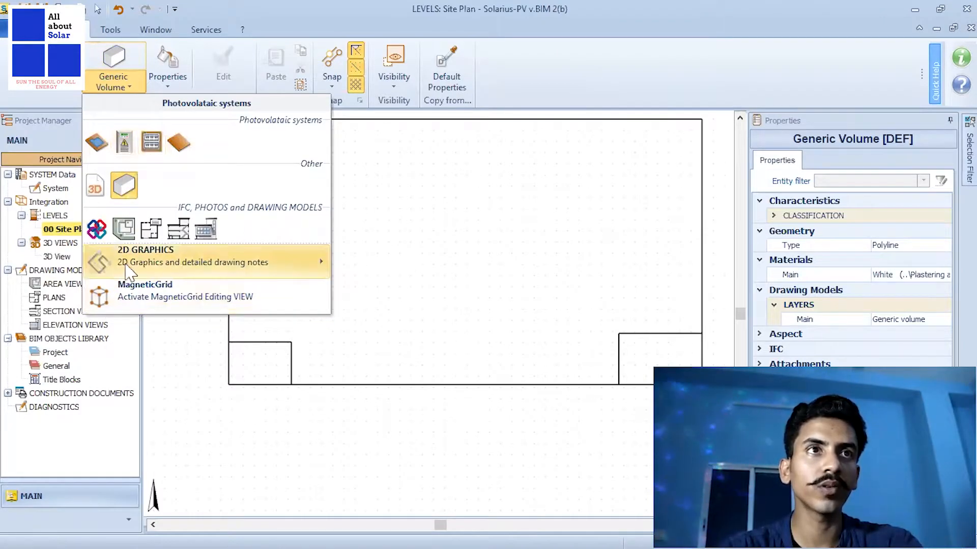
pyautogui.click(96, 229)
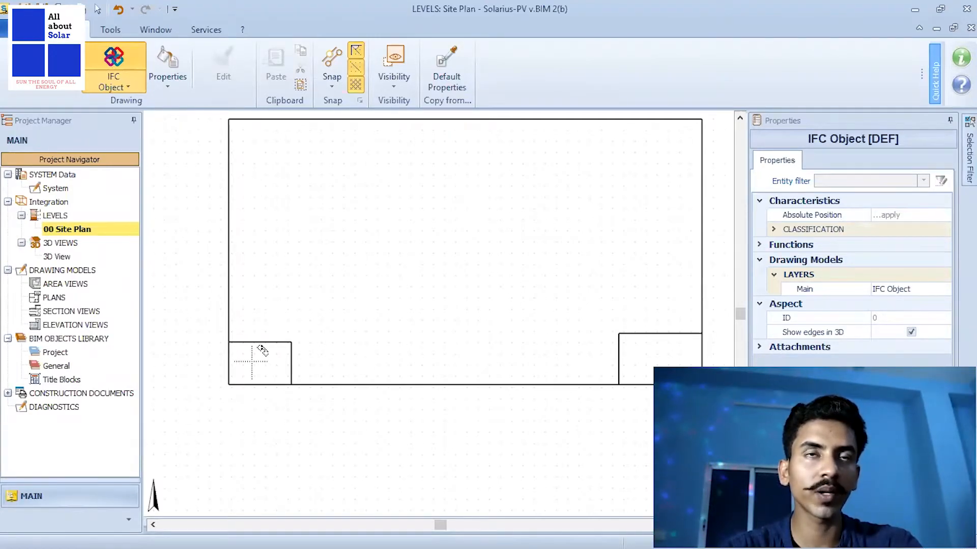
pyautogui.click(188, 302)
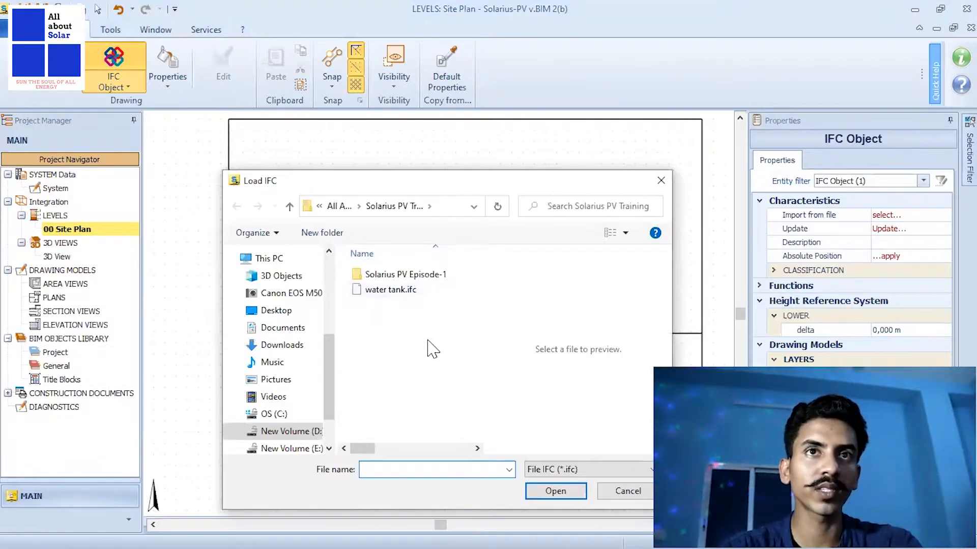
pyautogui.click(397, 290)
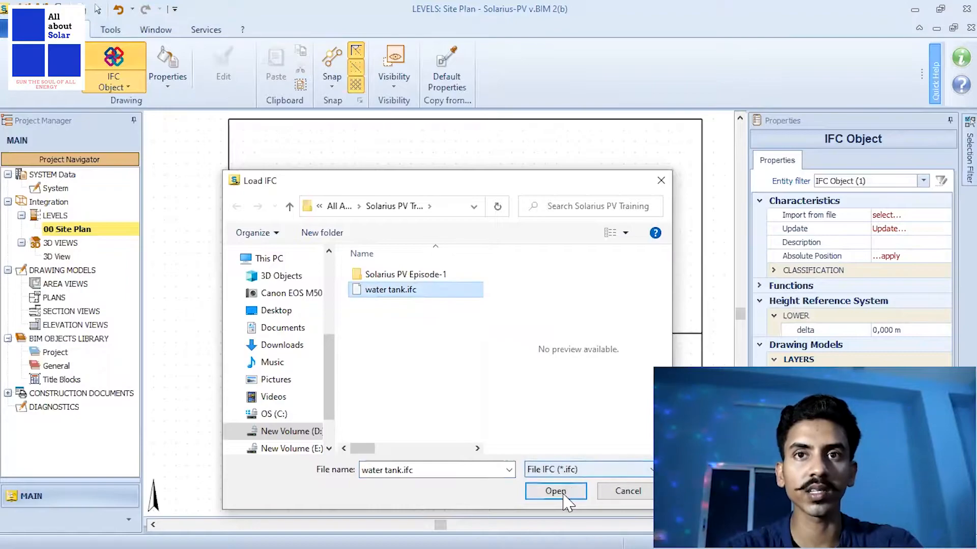
pyautogui.click(582, 492)
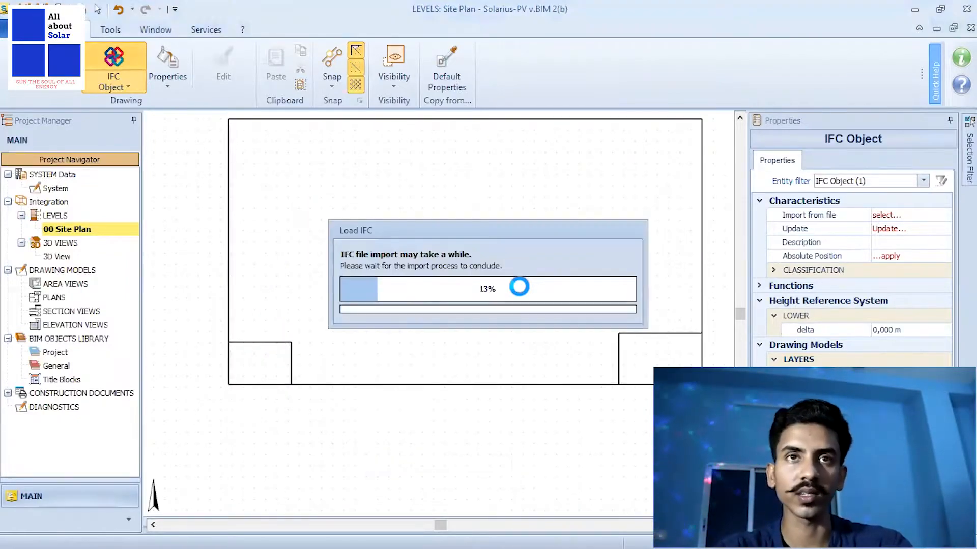
# Place the imported water tank in the upper-left part of the tank area at the building's lower-left corner.
pyautogui.scroll(5, 234, 362)
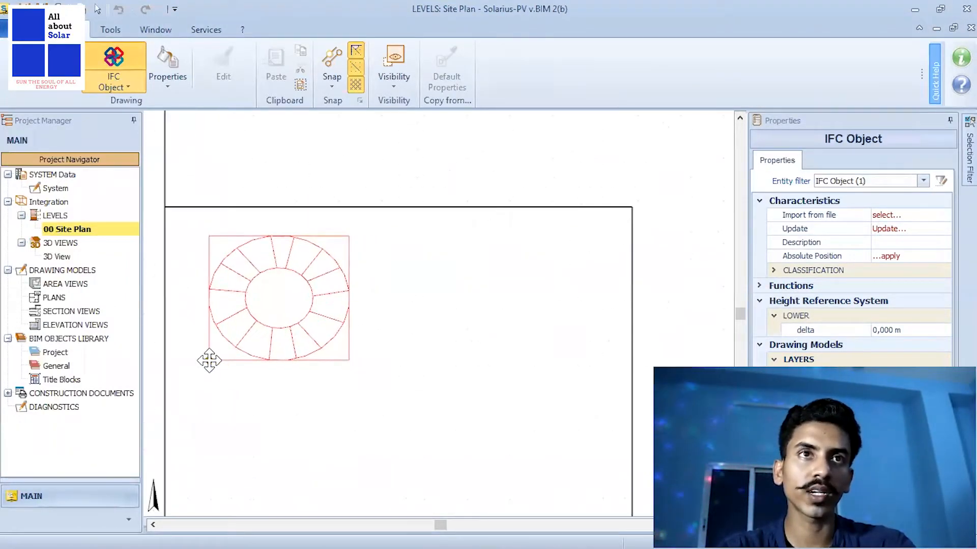
pyautogui.click(209, 362)
pyautogui.scroll(-4, 251, 338)
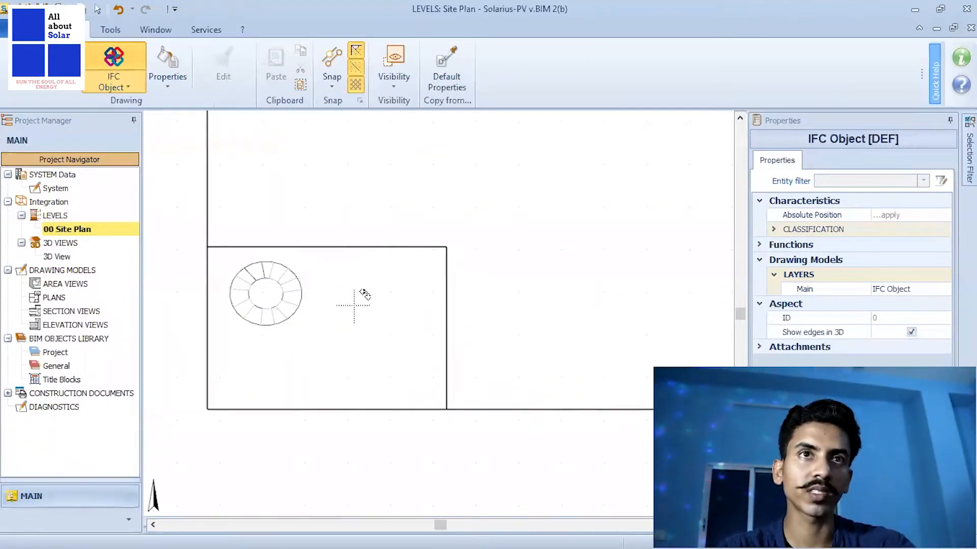
# Place two copies of the water tank inside the tank area, one beside the original and one centred below them.
pyautogui.press('Escape')
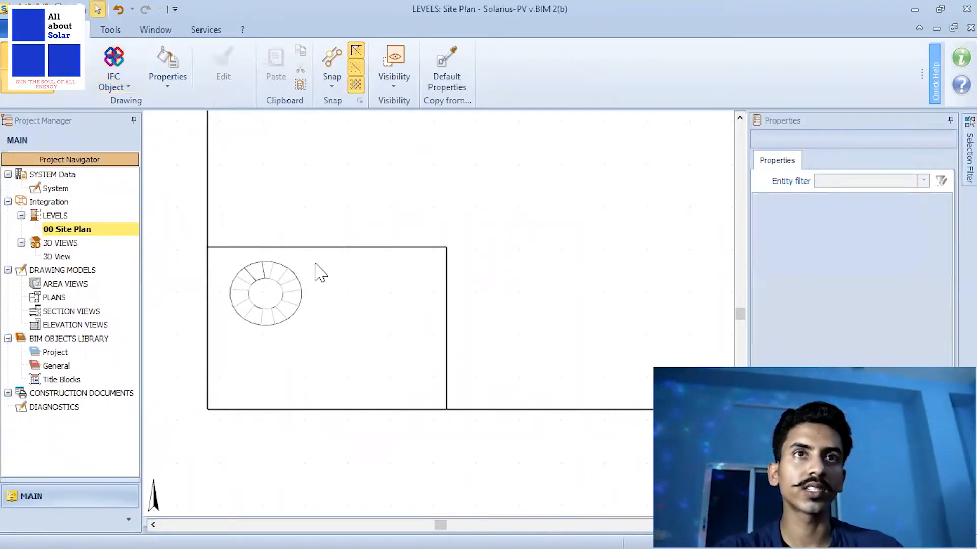
pyautogui.click(224, 345)
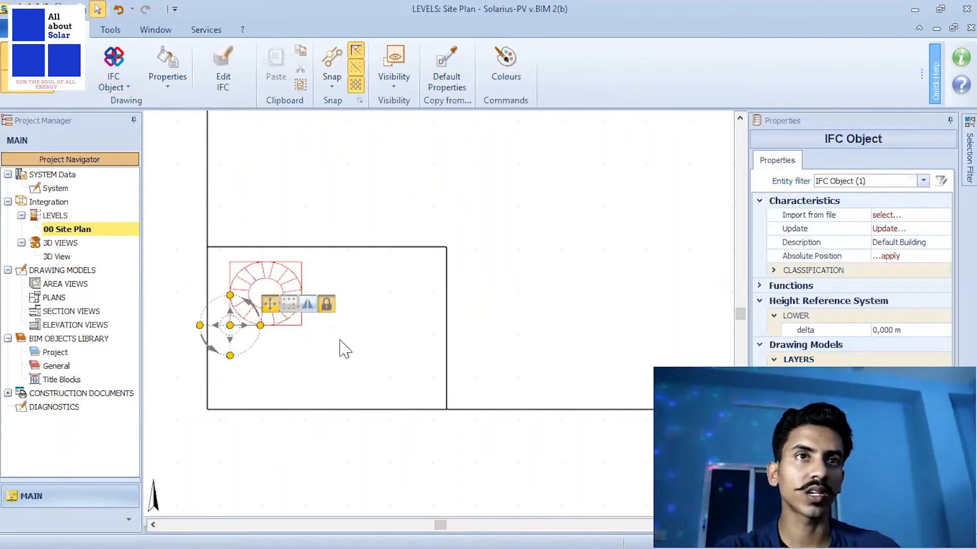
pyautogui.hotkey('ctrl', 'v')
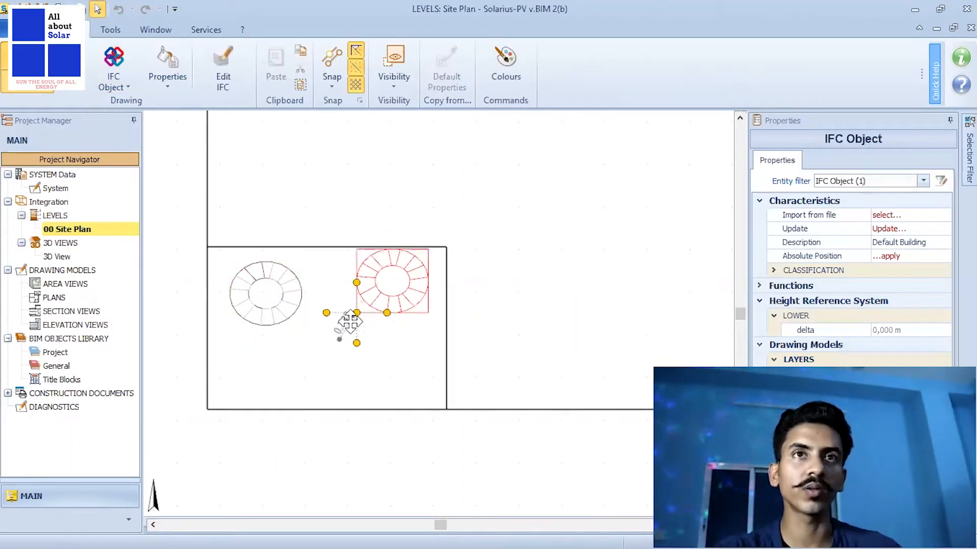
pyautogui.click(345, 323)
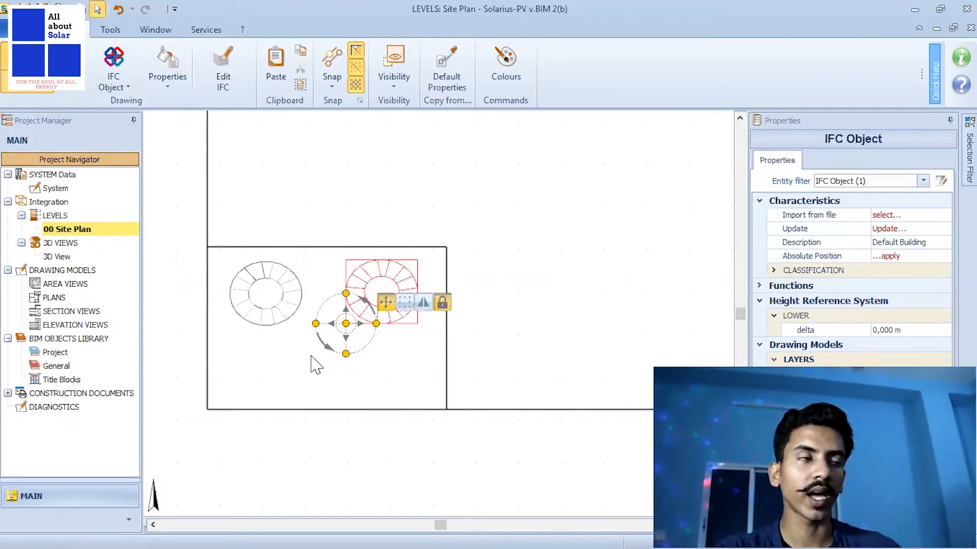
pyautogui.hotkey('ctrl', 'v')
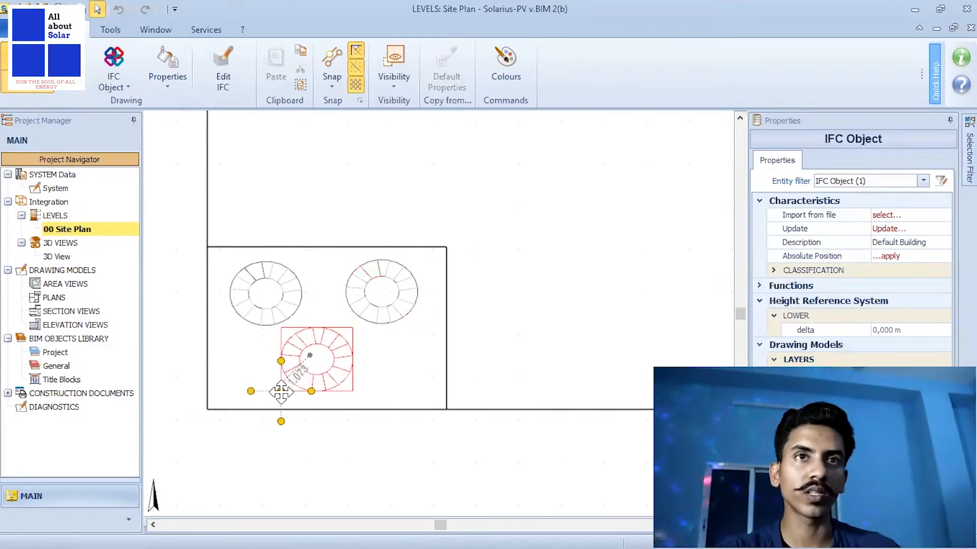
pyautogui.click(284, 393)
pyautogui.scroll(-3, 233, 325)
pyautogui.click(299, 408)
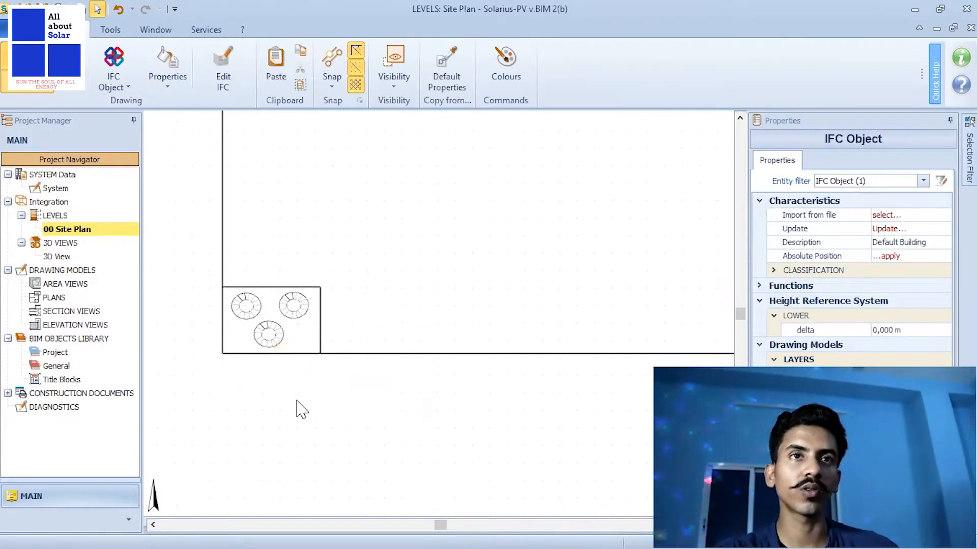
pyautogui.scroll(-3, 265, 330)
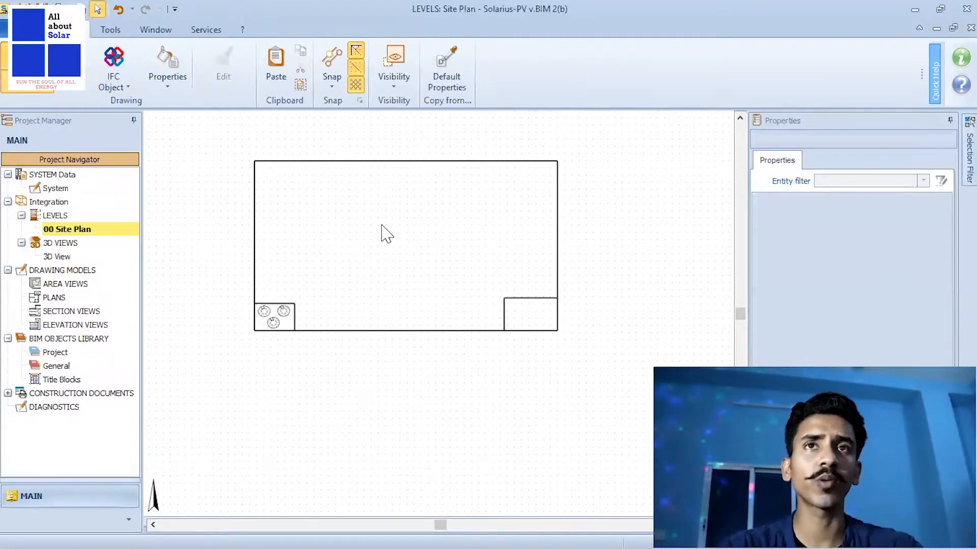
# Start a Generic Volume polyline at the building outline's upper-left corner.
pyautogui.scroll(3, 263, 166)
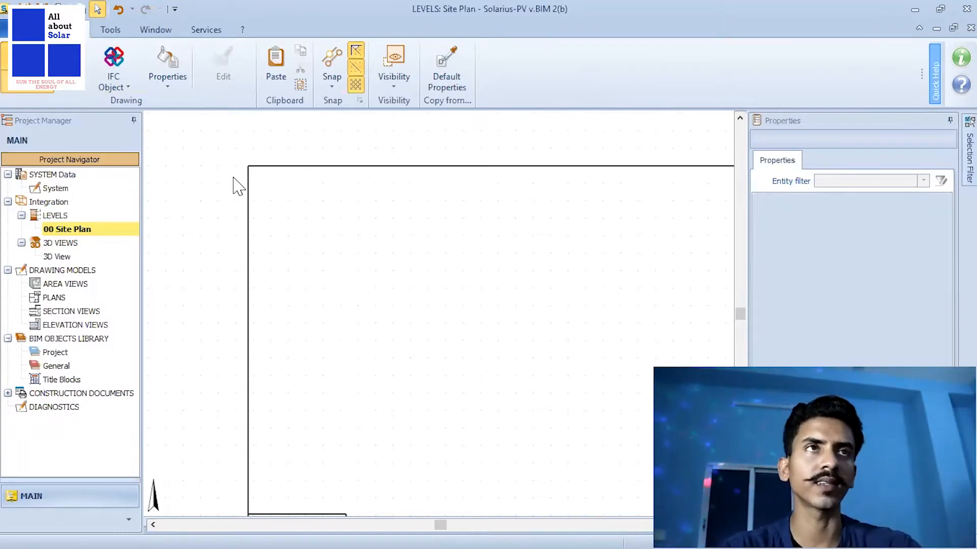
pyautogui.click(113, 87)
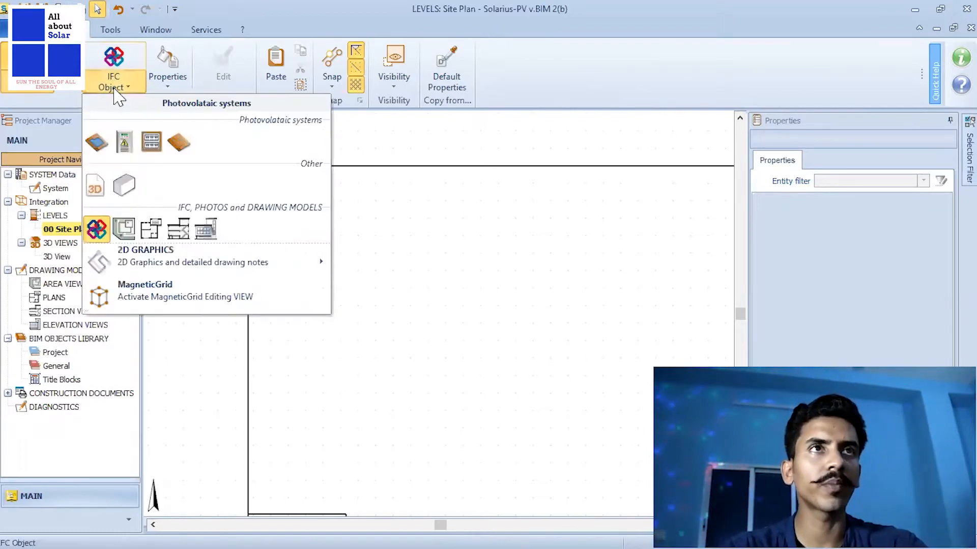
pyautogui.click(124, 184)
pyautogui.scroll(4, 254, 159)
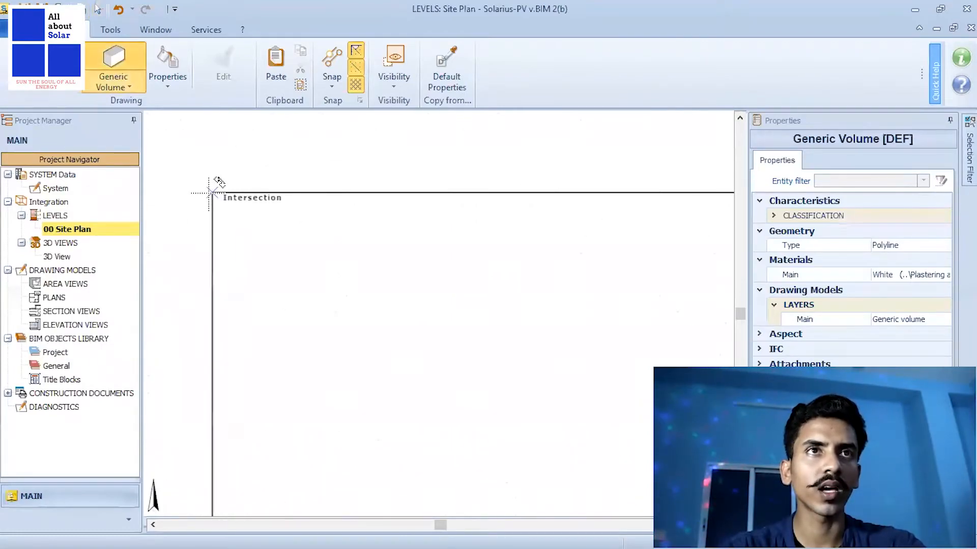
pyautogui.click(212, 192)
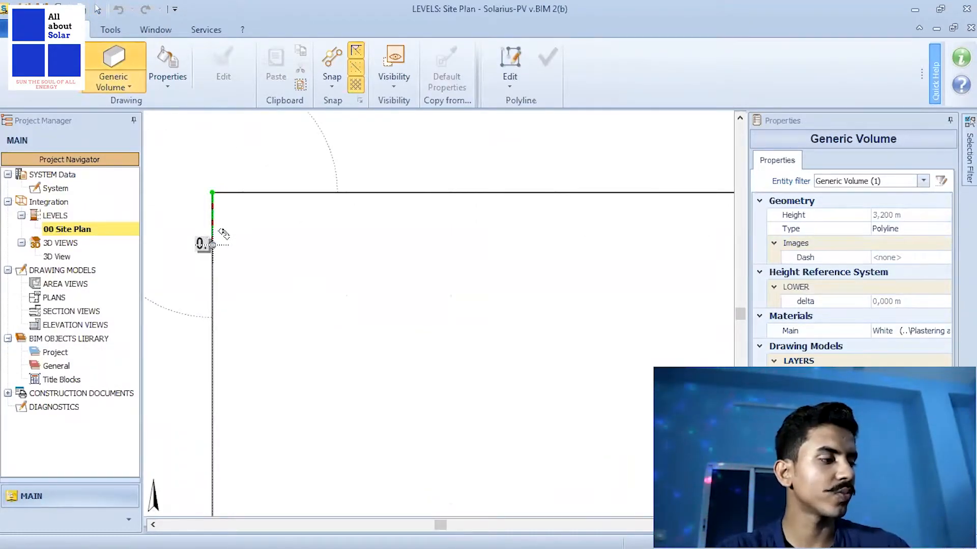
# Draw the volume as a 0.3 m wide strip along the upper building edge to its right corner and finish the polyline.
pyautogui.scroll(-6, 218, 259)
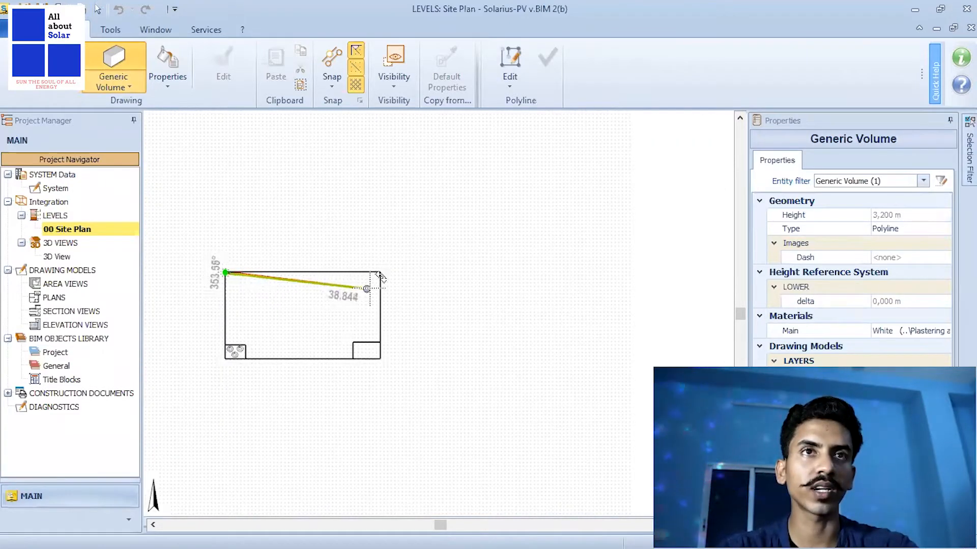
pyautogui.scroll(5, 413, 249)
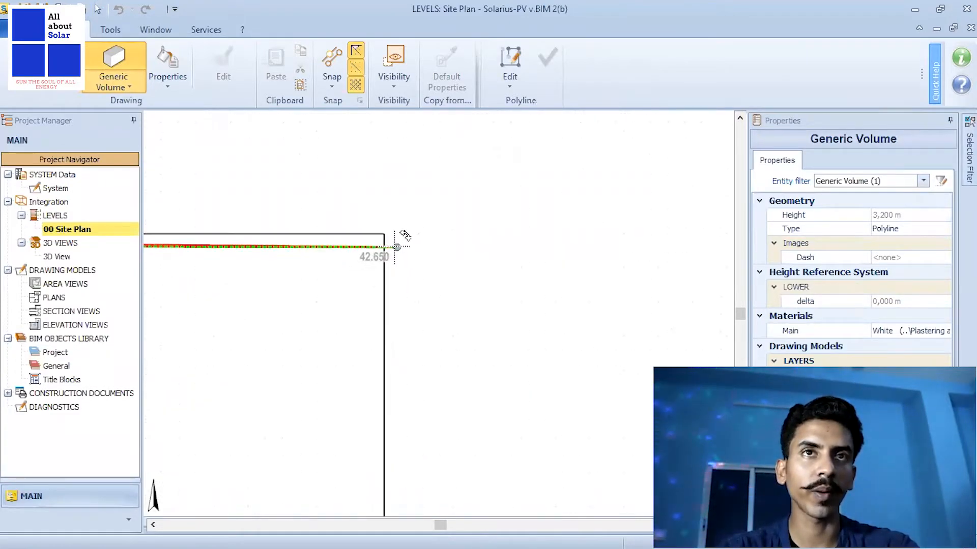
pyautogui.scroll(5, 379, 244)
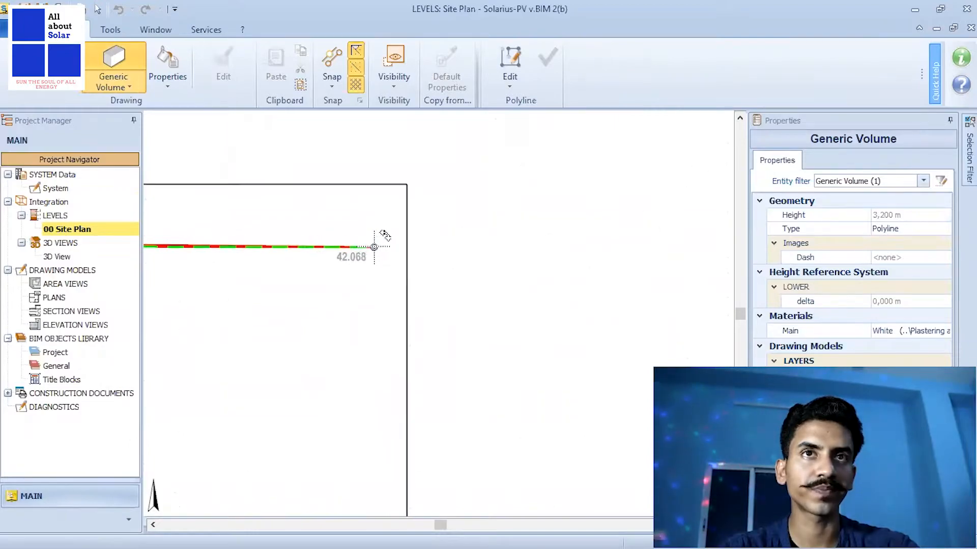
pyautogui.click(405, 246)
pyautogui.scroll(-3, 399, 279)
pyautogui.scroll(4, 405, 244)
pyautogui.click(395, 257)
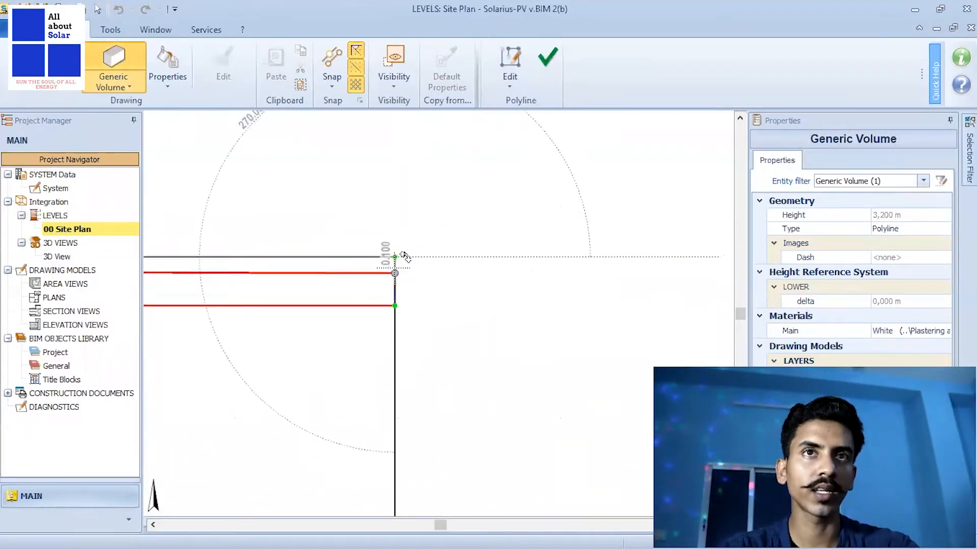
pyautogui.rightClick(405, 247)
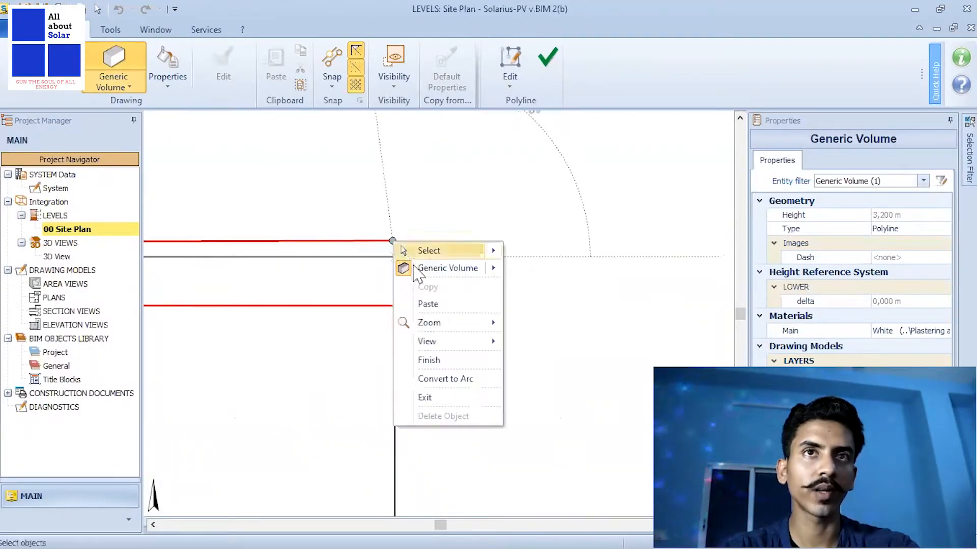
pyautogui.click(431, 358)
# Copy the strip volume from the upper building edge and place the copy in the free area left of the building.
pyautogui.scroll(-5, 527, 212)
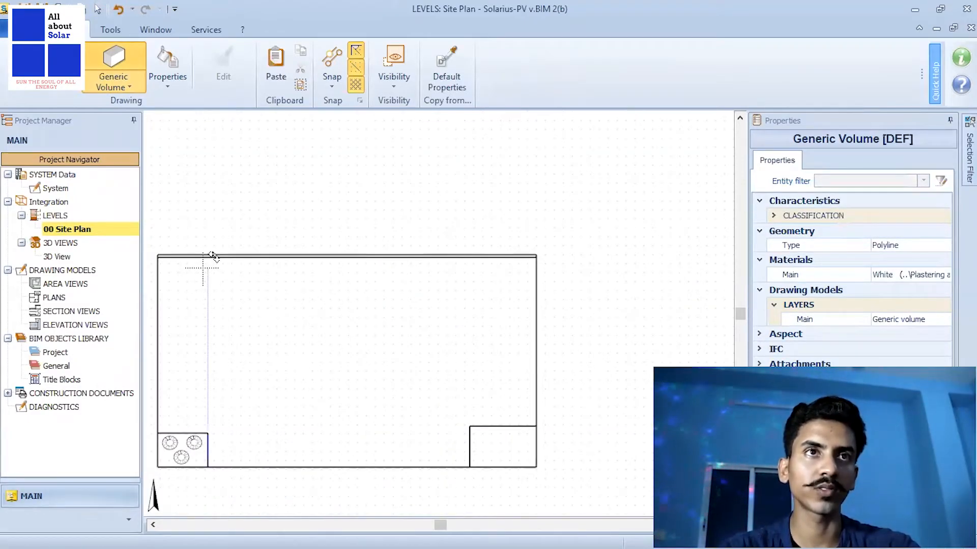
pyautogui.scroll(3, 213, 255)
pyautogui.scroll(-3, 503, 210)
pyautogui.scroll(2, 457, 213)
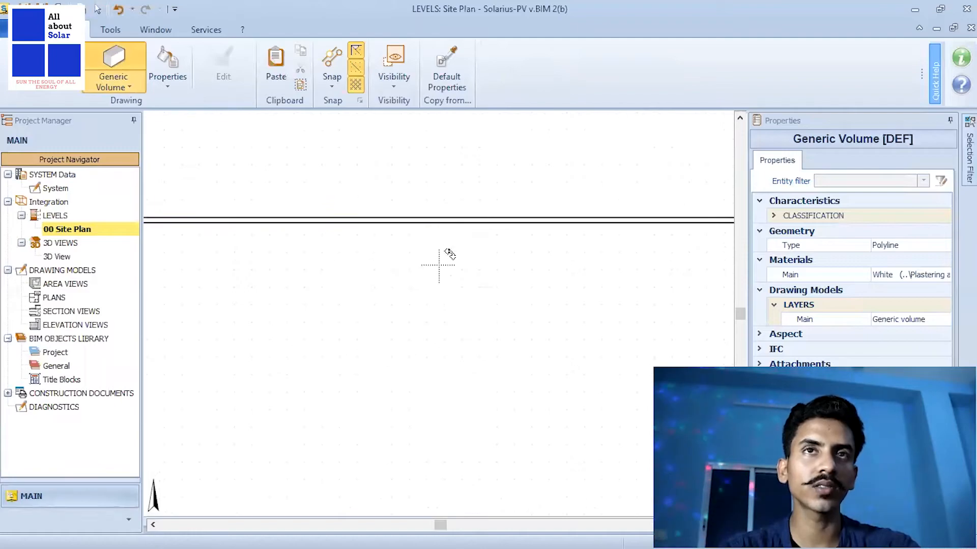
pyautogui.click(38, 69)
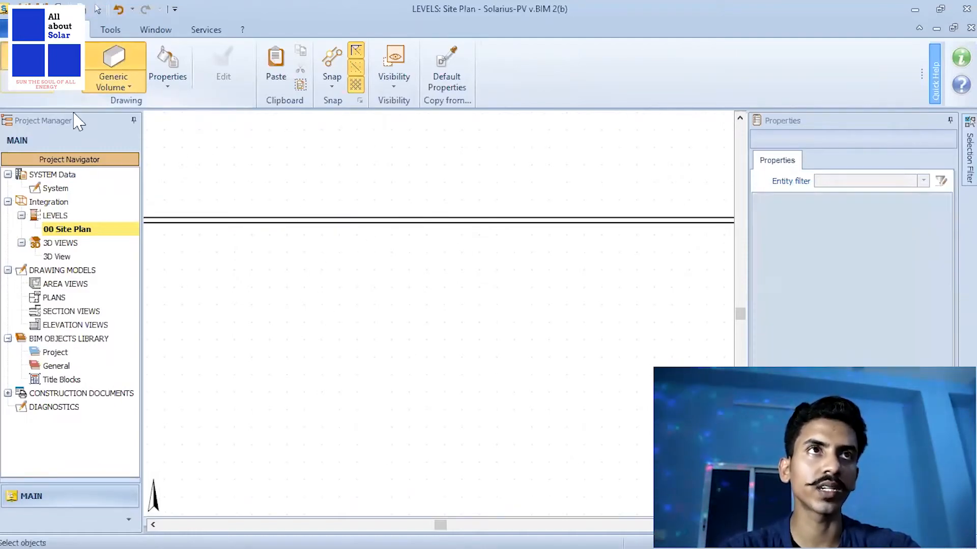
pyautogui.scroll(-3, 554, 234)
pyautogui.click(495, 227)
pyautogui.moveTo(390, 227); pyautogui.dragTo(316, 230)
pyautogui.scroll(-4, 468, 214)
pyautogui.scroll(2, 318, 218)
pyautogui.scroll(2, 438, 220)
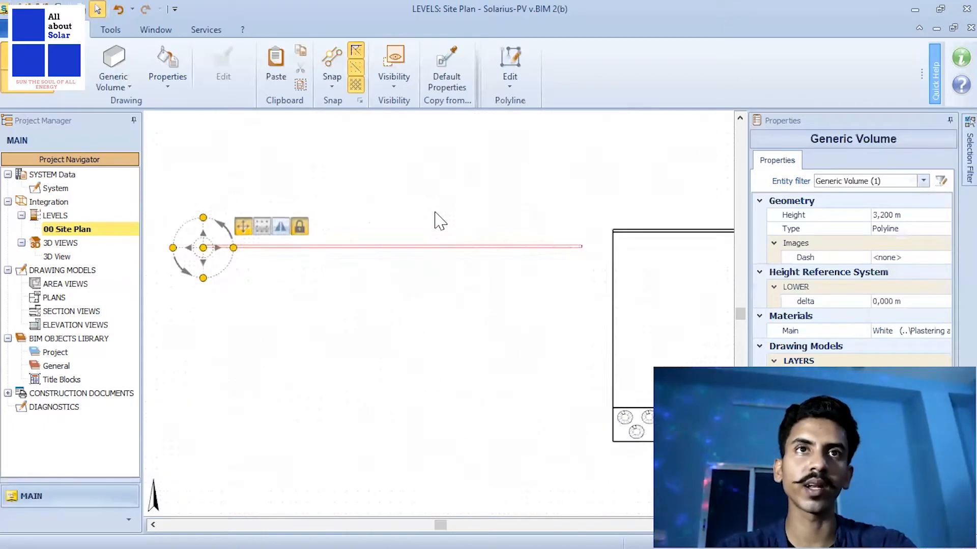
# Rotate the copied strip by 90 degrees so that it runs vertically.
pyautogui.scroll(1, 482, 238)
pyautogui.scroll(-3, 387, 247)
pyautogui.moveTo(374, 239); pyautogui.dragTo(344, 309)
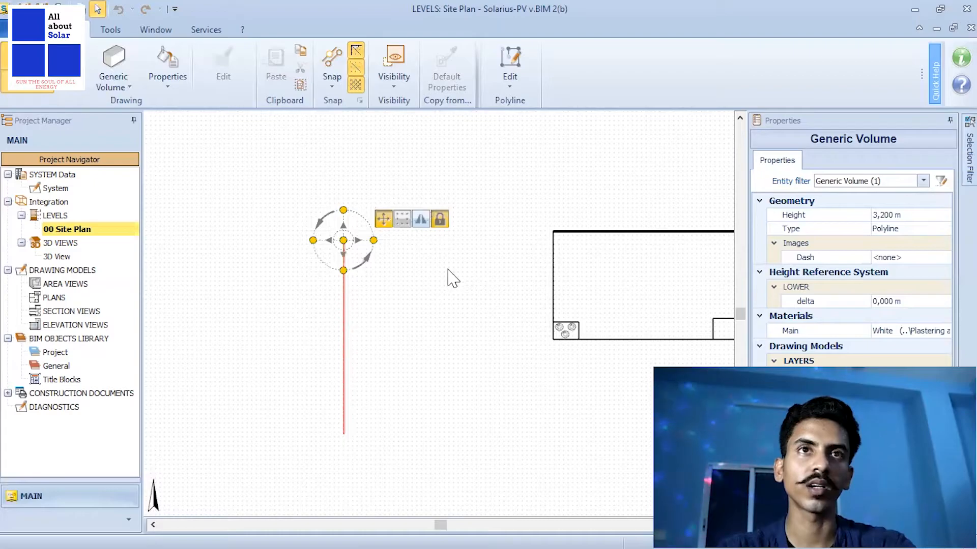
# Shorten the vertical strip by moving its upper short edge downward, to less than the building's side length.
pyautogui.scroll(-3, 449, 277)
pyautogui.scroll(5, 407, 320)
pyautogui.click(481, 331)
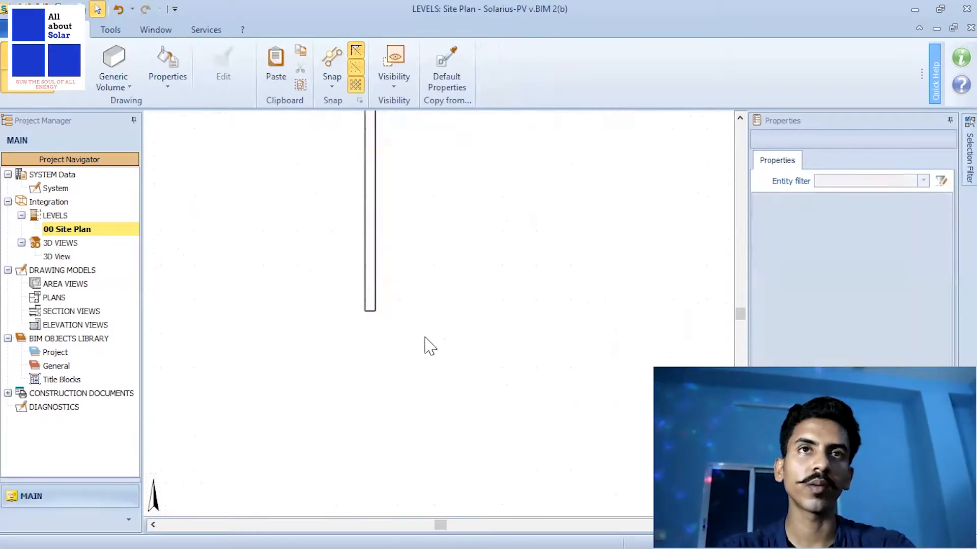
pyautogui.scroll(-4, 377, 342)
pyautogui.scroll(3, 382, 144)
pyautogui.scroll(2, 379, 133)
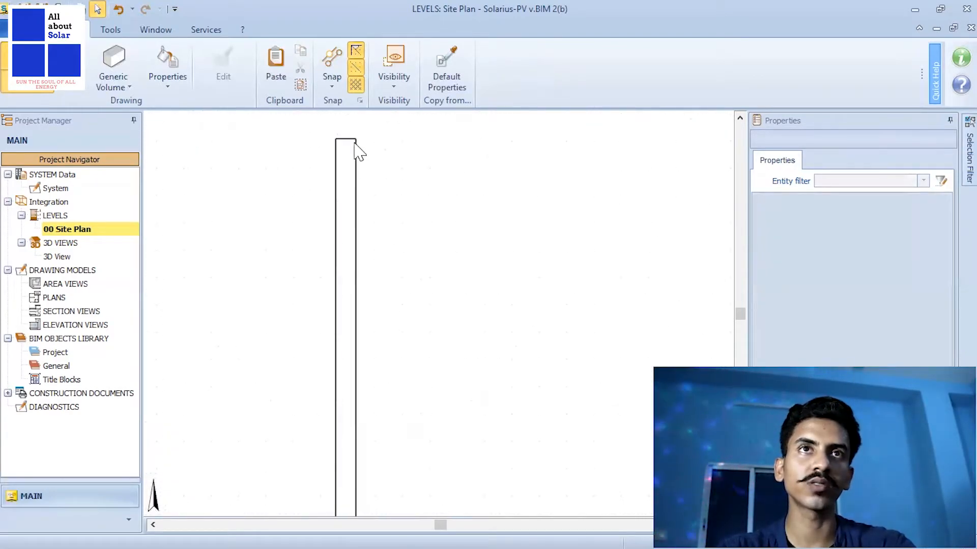
pyautogui.click(346, 136)
pyautogui.scroll(1, 343, 144)
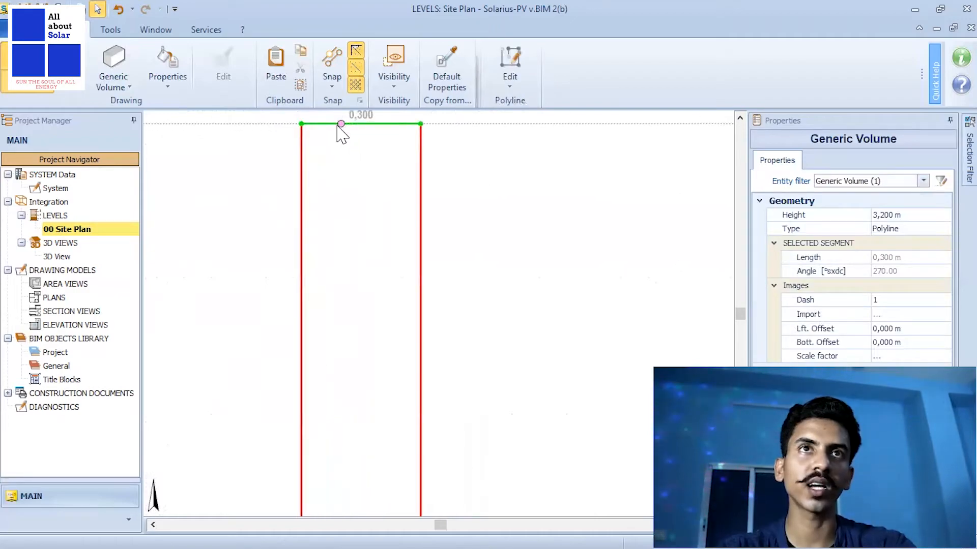
pyautogui.scroll(-6, 417, 218)
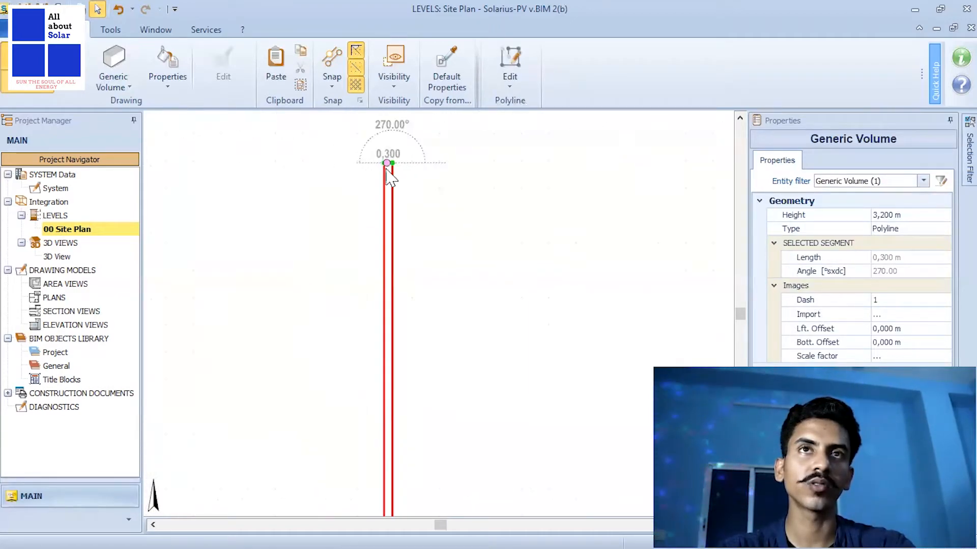
pyautogui.scroll(3, 389, 175)
pyautogui.scroll(-5, 386, 178)
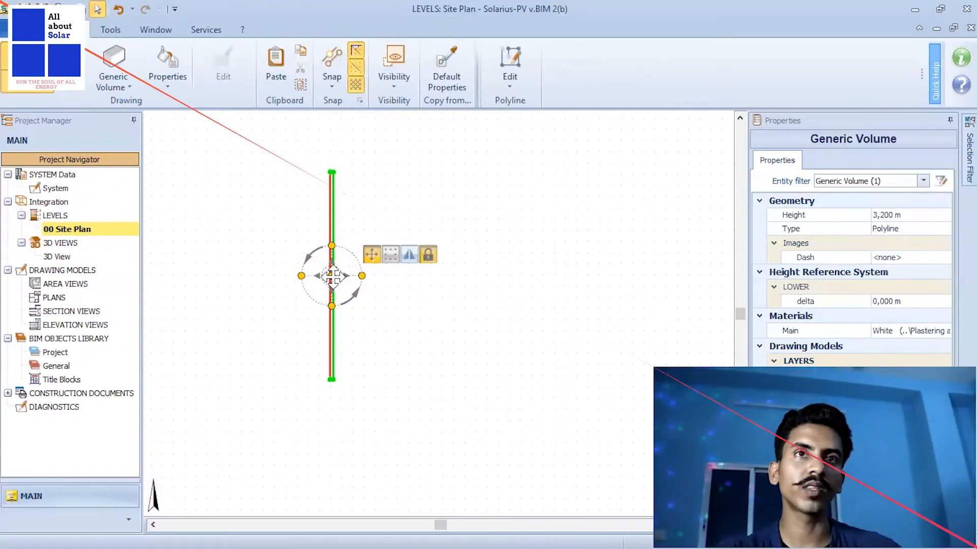
# Unlock the vertical strip's move handle, put it on the strip's lower-left corner and lock it again.
pyautogui.scroll(3, 316, 344)
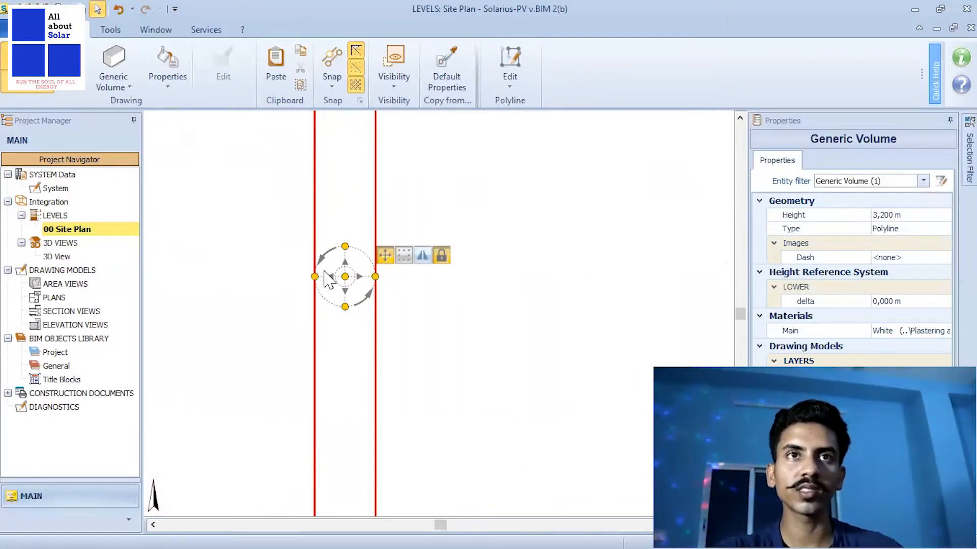
pyautogui.moveTo(344, 275); pyautogui.dragTo(400, 208)
pyautogui.scroll(-7, 319, 258)
pyautogui.scroll(4, 443, 194)
pyautogui.scroll(5, 387, 219)
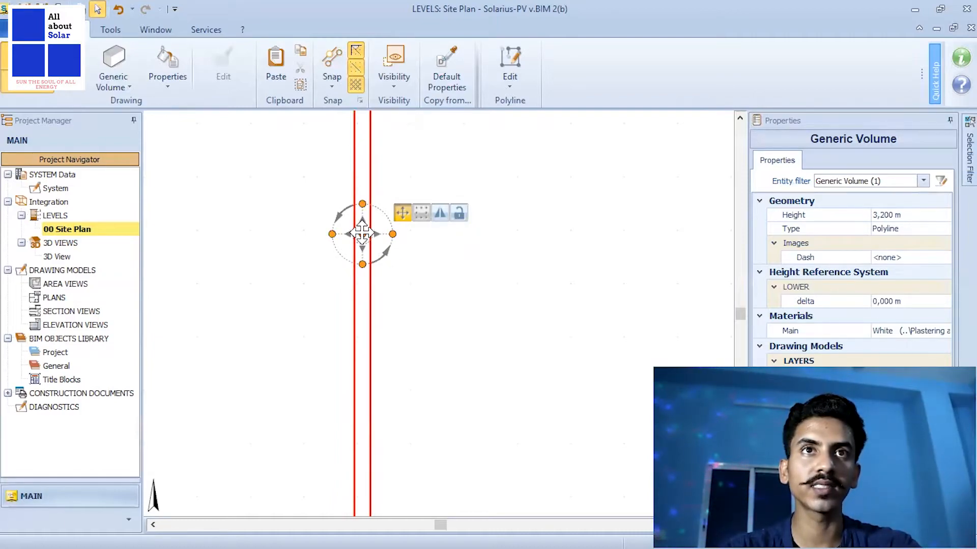
pyautogui.moveTo(362, 234); pyautogui.dragTo(396, 282)
pyautogui.scroll(5, 342, 260)
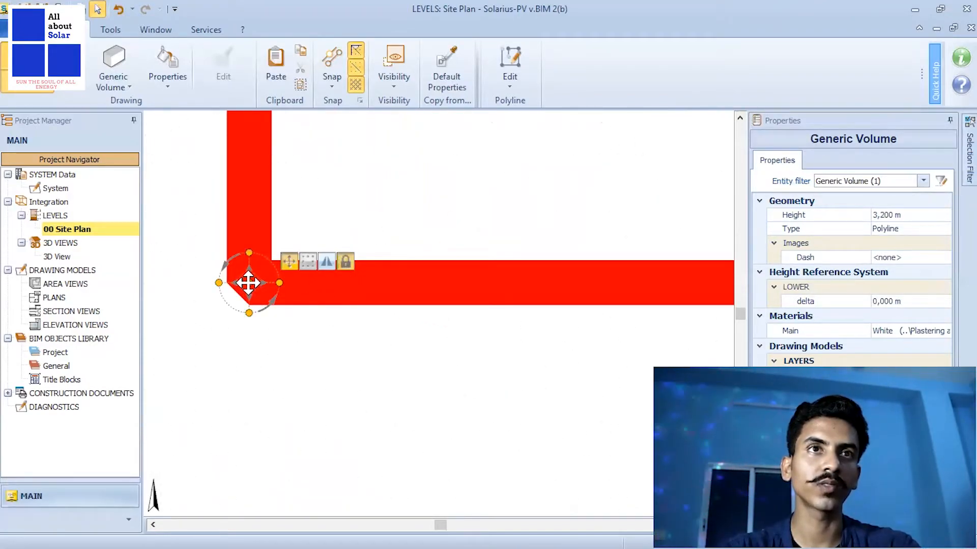
# Move the vertical strip by its lower-left corner onto the building's lower-left corner, inside the left edge.
pyautogui.moveTo(248, 283); pyautogui.dragTo(351, 334)
pyautogui.scroll(-8, 286, 280)
pyautogui.scroll(-6, 269, 324)
pyautogui.scroll(8, 519, 316)
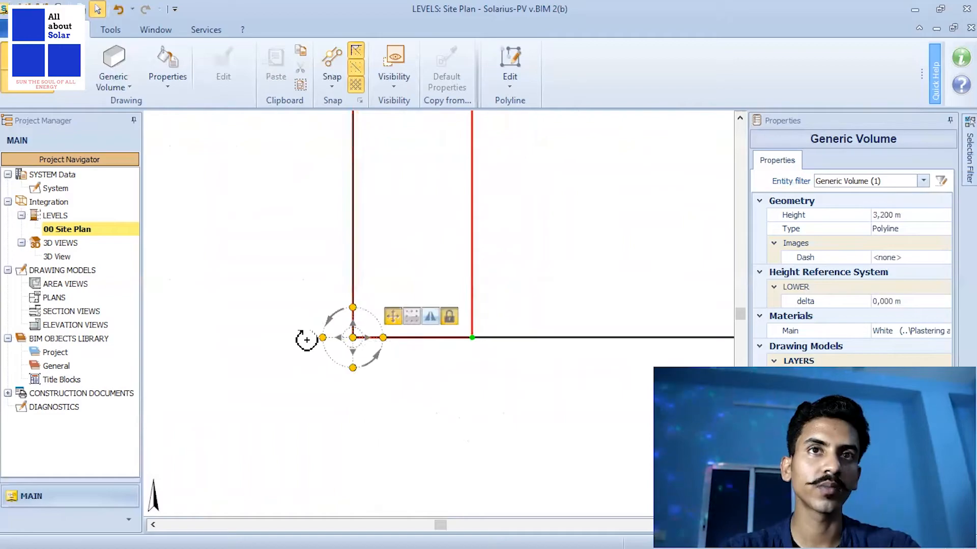
pyautogui.scroll(-1, 273, 391)
pyautogui.scroll(-16, 281, 401)
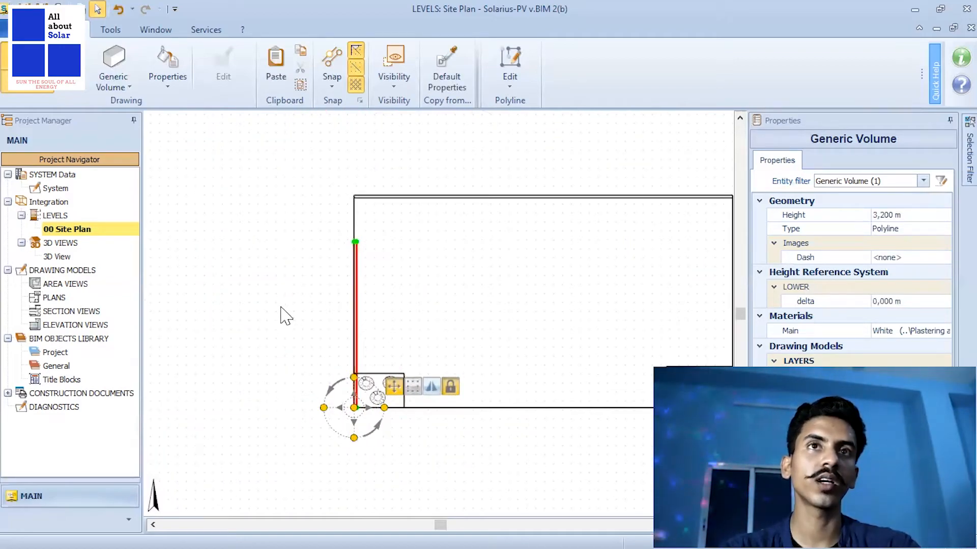
# Extend the left strip by moving its upper short edge up to the building's upper edge.
pyautogui.click(279, 306)
pyautogui.scroll(4, 362, 223)
pyautogui.scroll(5, 342, 264)
pyautogui.click(340, 278)
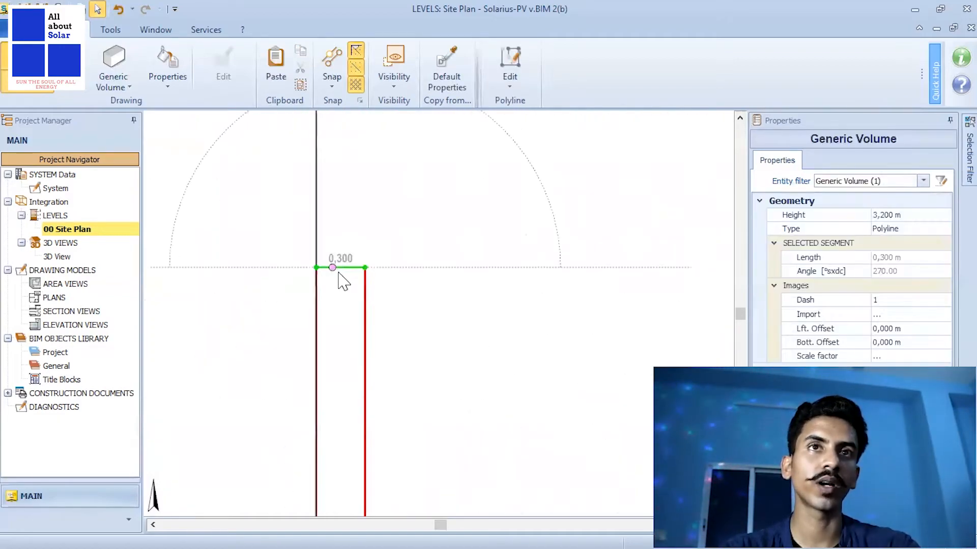
pyautogui.click(332, 267)
pyautogui.scroll(-8, 328, 326)
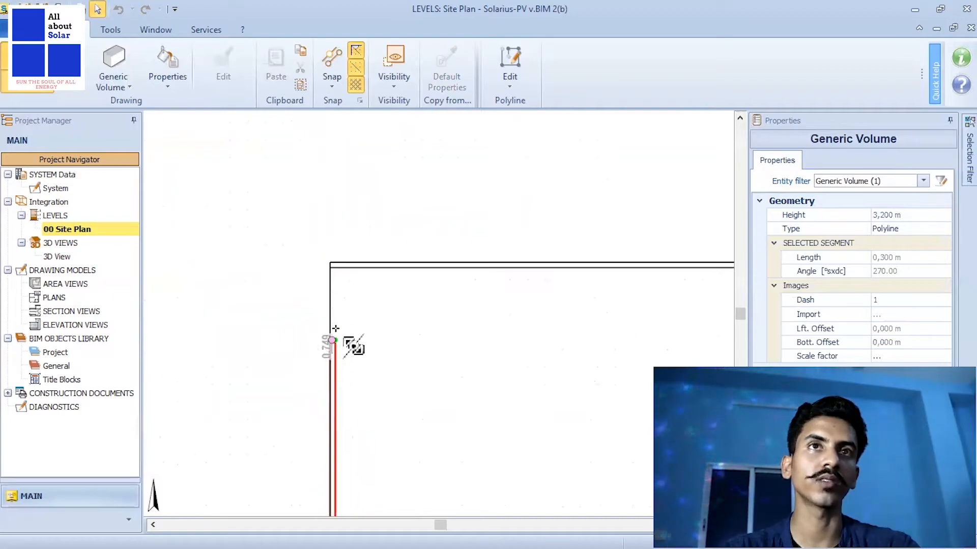
pyautogui.scroll(4, 341, 270)
pyautogui.scroll(4, 342, 253)
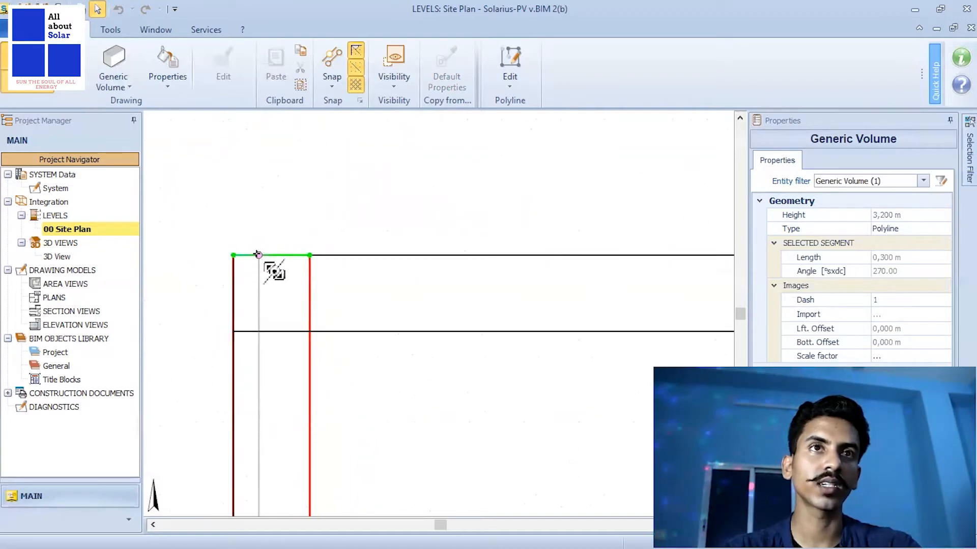
pyautogui.scroll(-3, 364, 169)
pyautogui.scroll(-4, 325, 174)
pyautogui.scroll(-3, 167, 228)
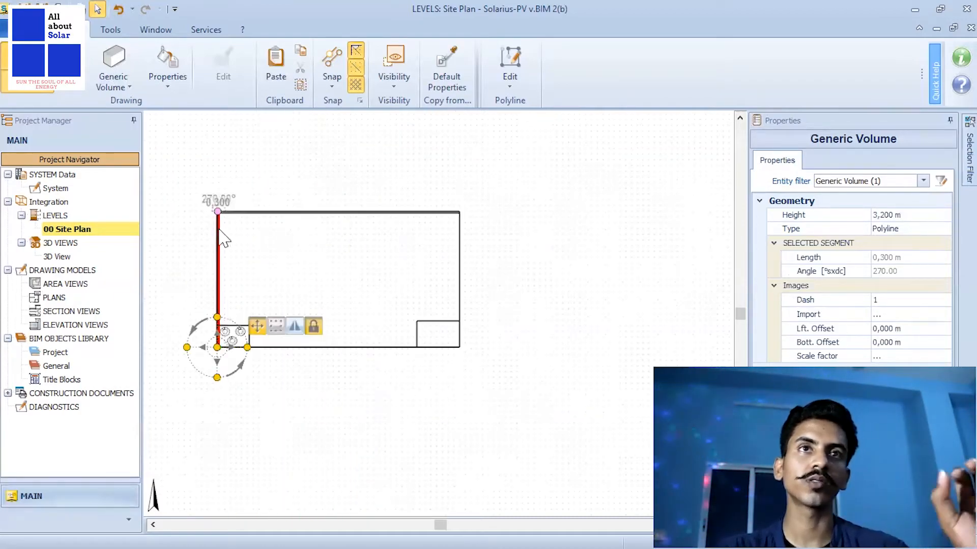
# Duplicate the left parapet strip and complete the strips along the building's right and lower edges.
pyautogui.hotkey('ctrl', 'c')
pyautogui.hotkey('ctrl', 'v')
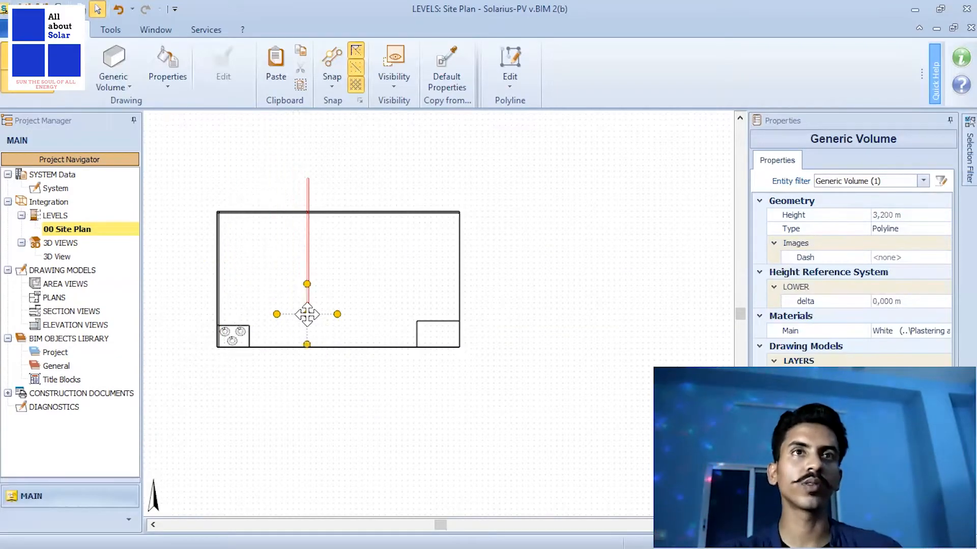
pyautogui.scroll(-4, 321, 300)
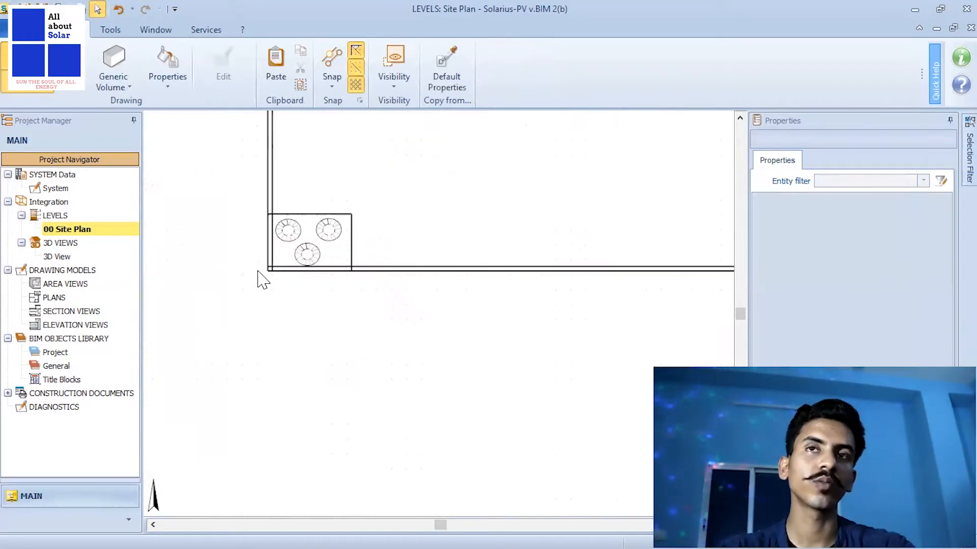
pyautogui.scroll(-3, 258, 271)
pyautogui.scroll(5, 462, 262)
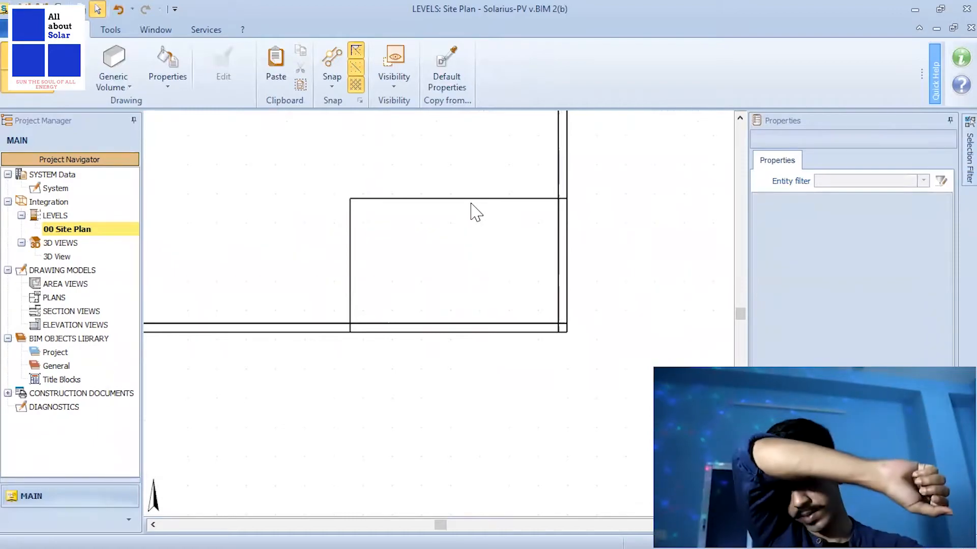
pyautogui.scroll(-5, 495, 279)
pyautogui.scroll(4, 420, 258)
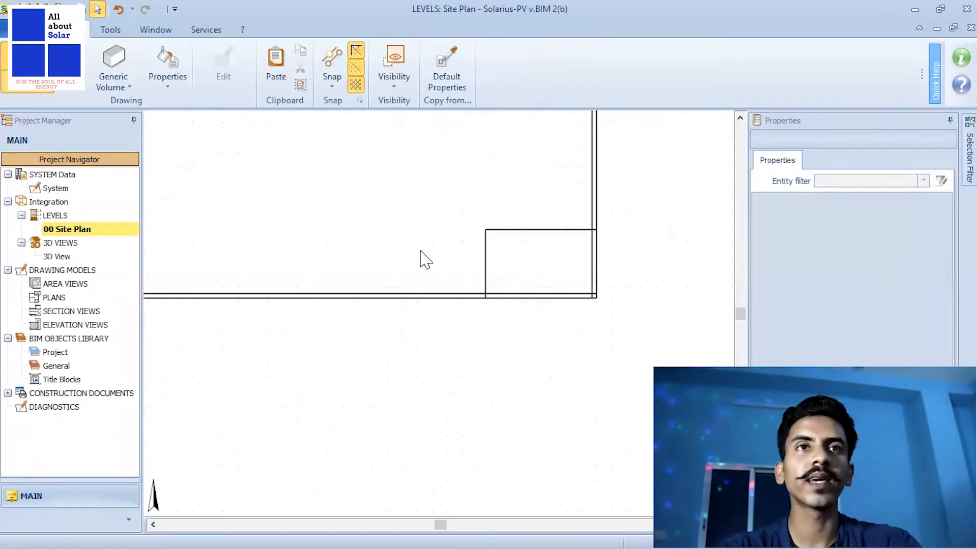
pyautogui.scroll(-3, 447, 290)
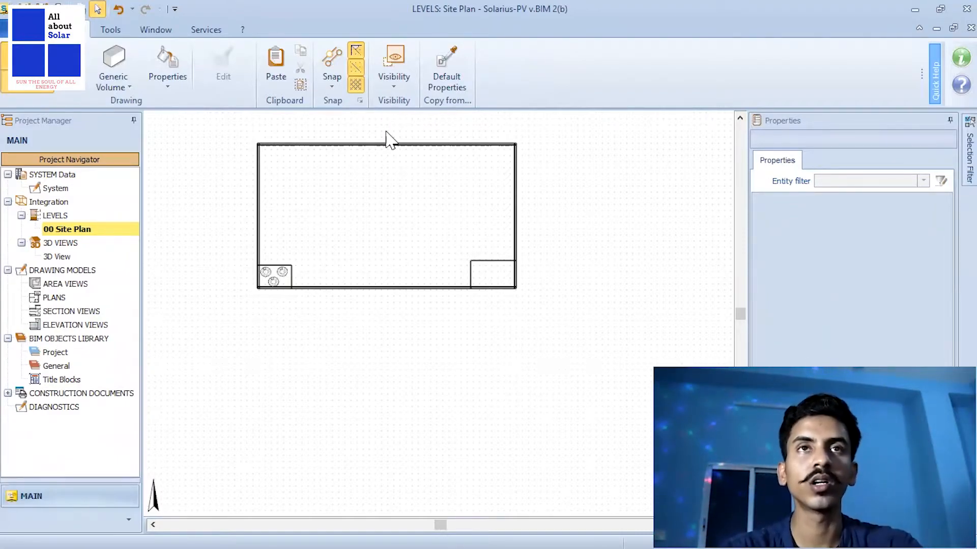
# Set the main building volume's height to 9 m in the 3D view.
pyautogui.scroll(5, 478, 303)
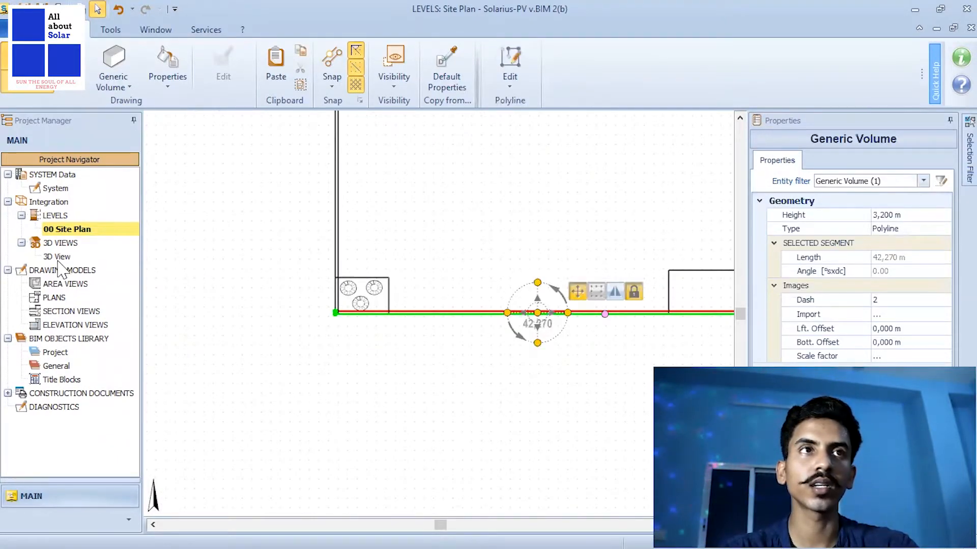
pyautogui.click(57, 258)
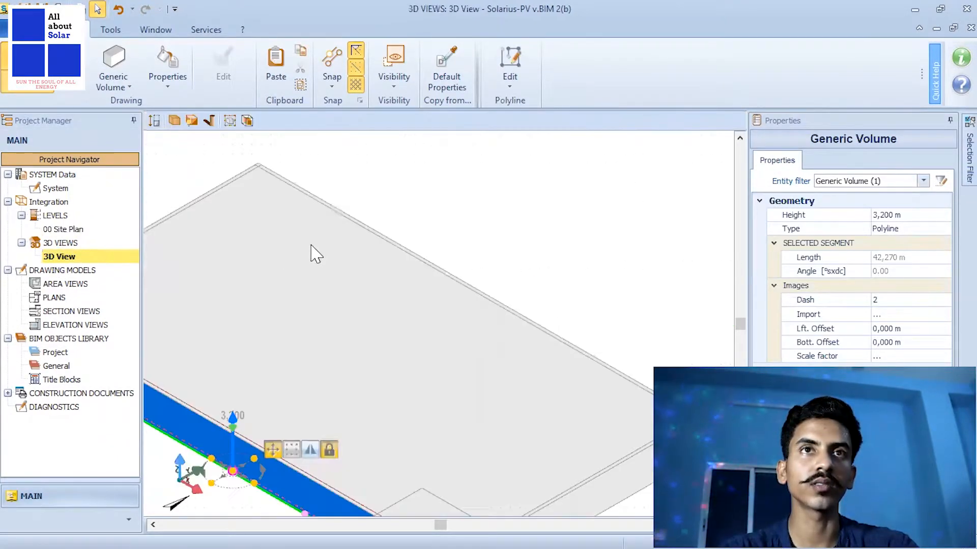
pyautogui.scroll(5, 423, 353)
pyautogui.scroll(-6, 339, 235)
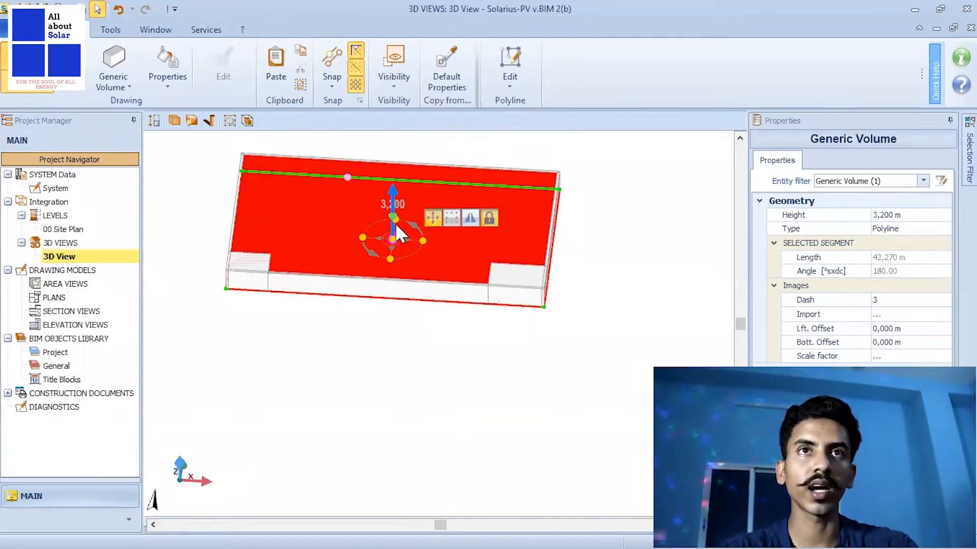
pyautogui.scroll(2, 511, 240)
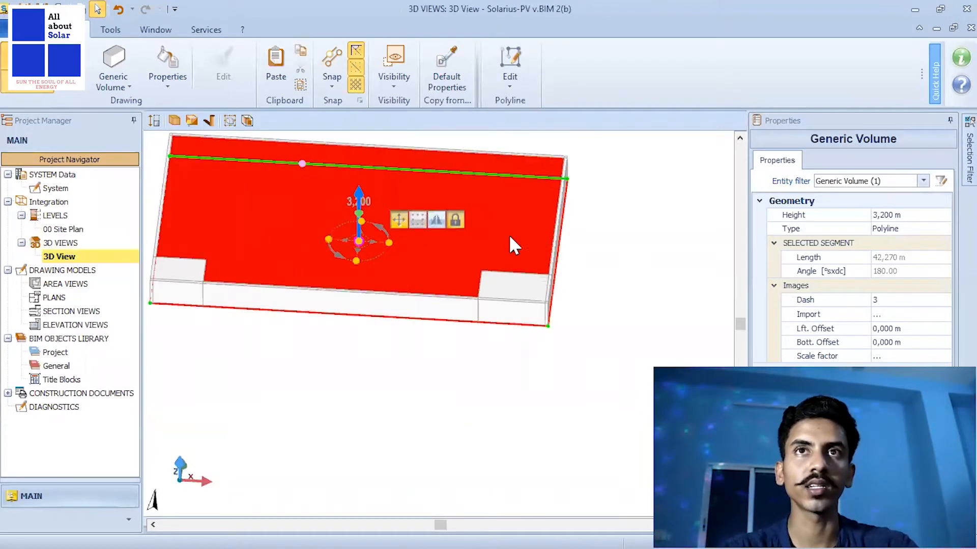
pyautogui.click(880, 217)
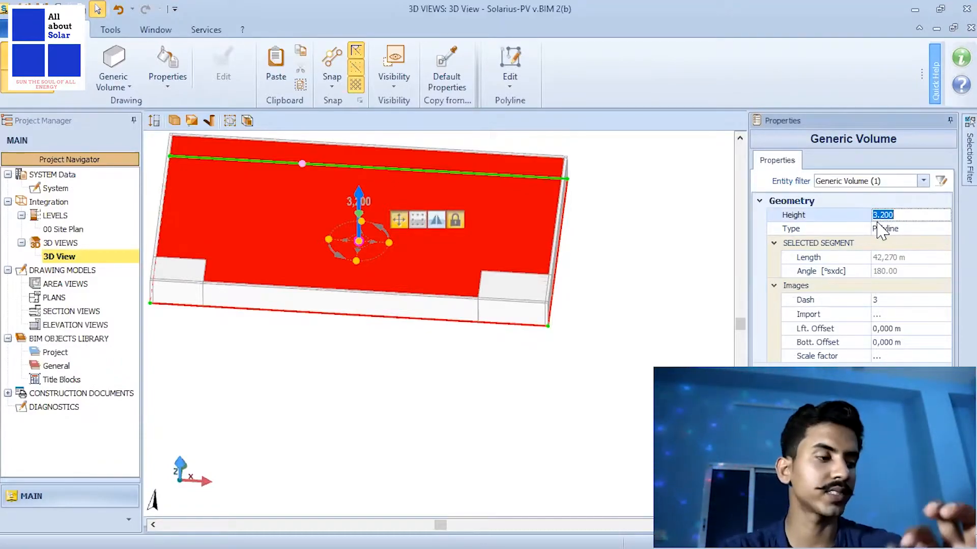
pyautogui.write('9.')
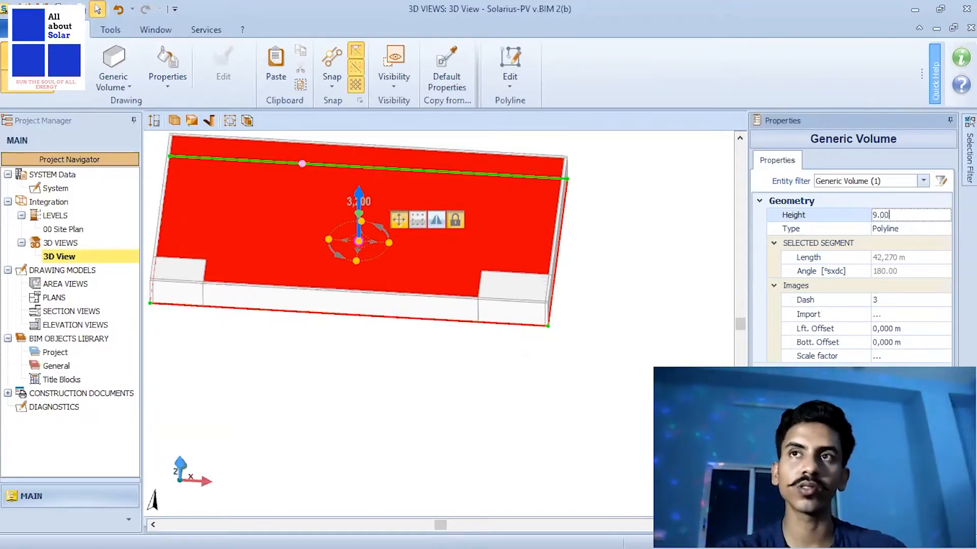
pyautogui.press('Return')
pyautogui.scroll(-5, 674, 232)
pyautogui.scroll(1, 640, 260)
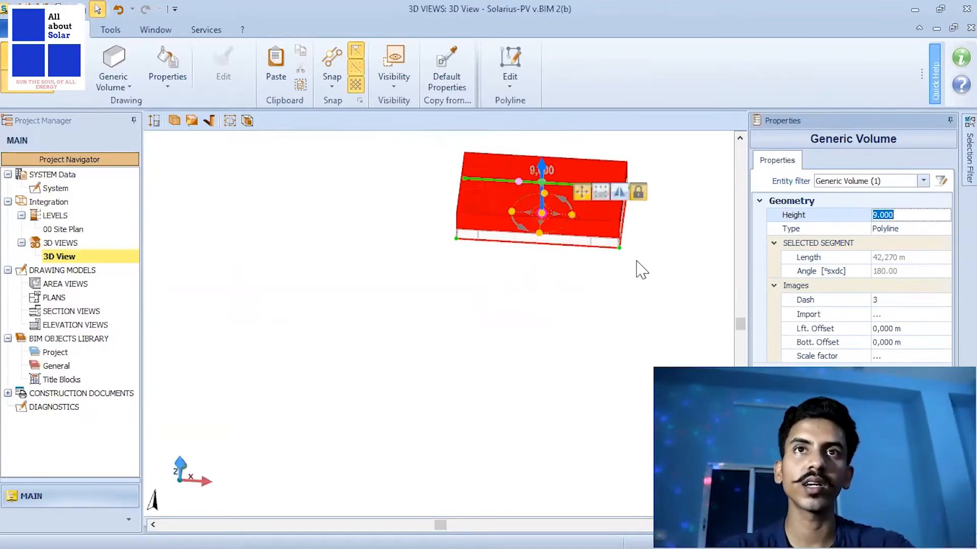
pyautogui.click(559, 309)
pyautogui.moveTo(562, 295); pyautogui.dragTo(580, 282, button='middle')
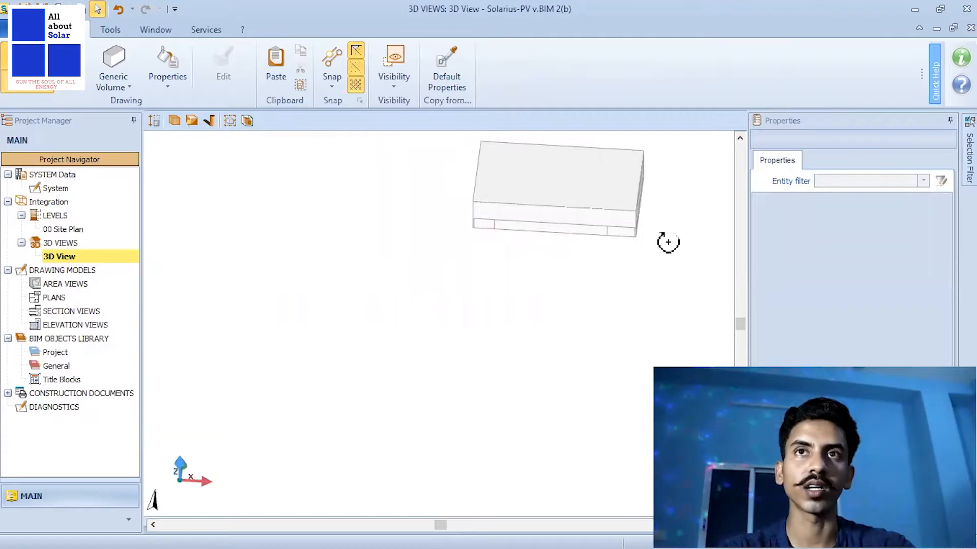
pyautogui.scroll(4, 668, 242)
# Increase the height of the mumty volume at the building's lower-right corner in the site plan, and check it in 3D.
pyautogui.doubleClick(74, 229)
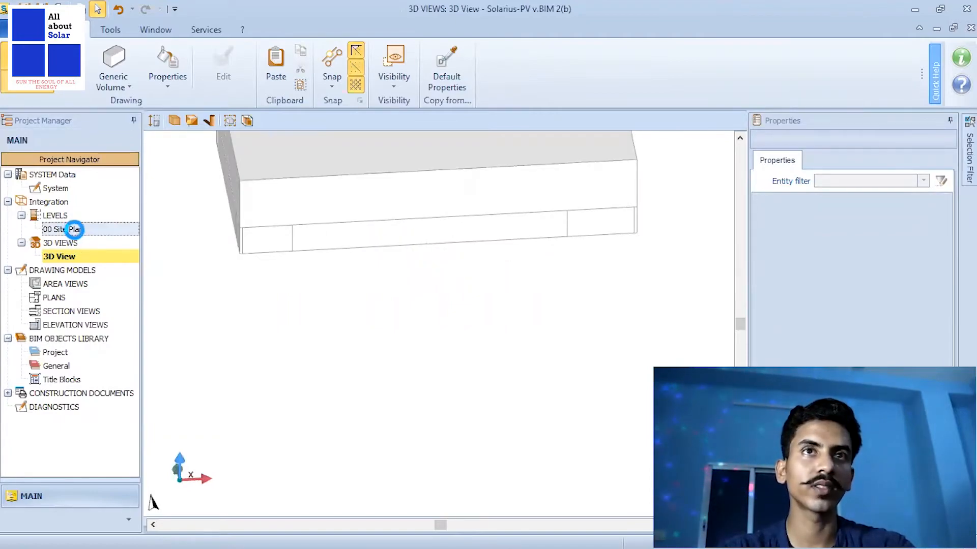
pyautogui.scroll(-3, 275, 284)
pyautogui.scroll(4, 370, 273)
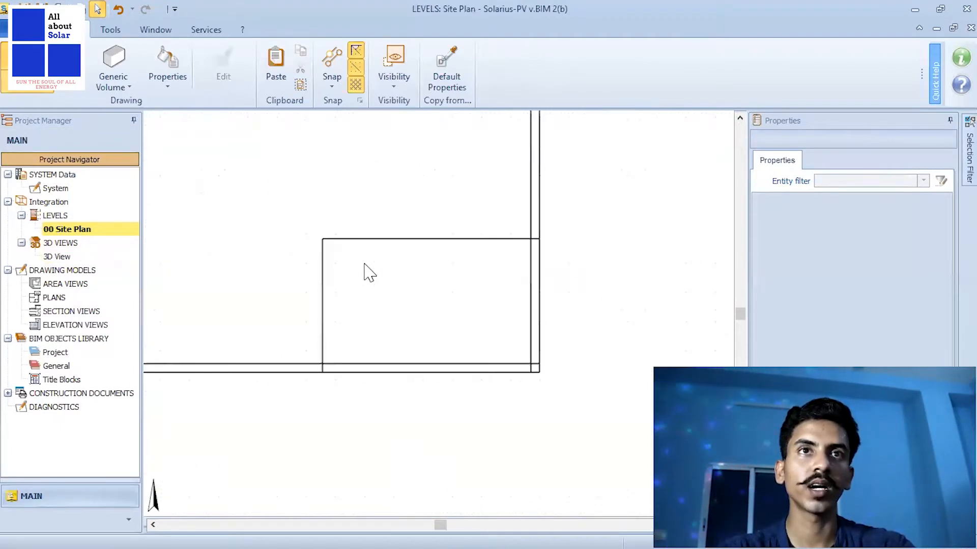
pyautogui.click(321, 284)
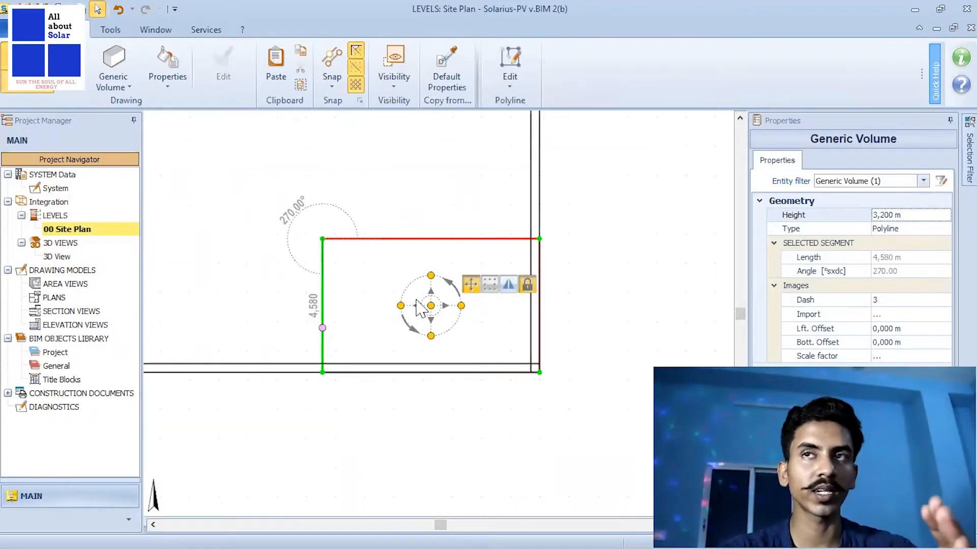
pyautogui.click(889, 214)
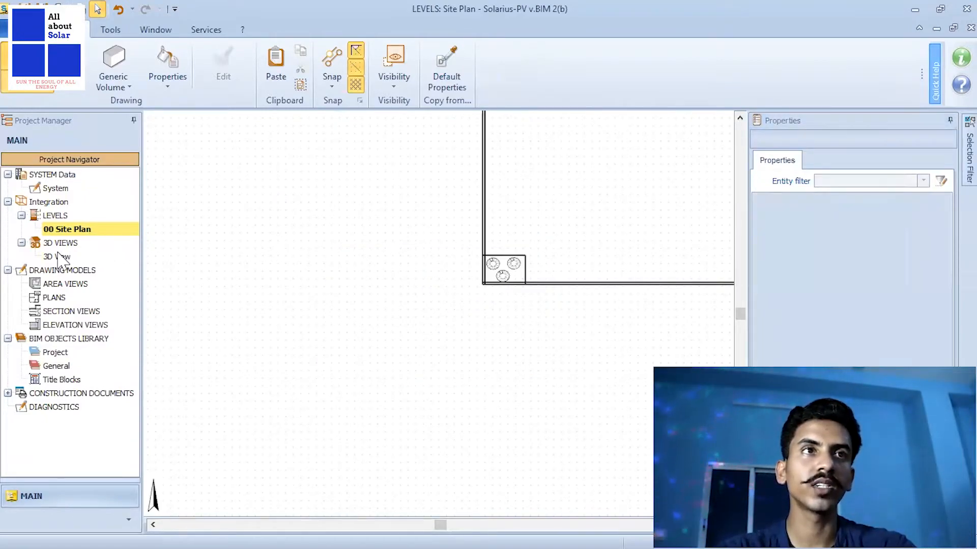
pyautogui.doubleClick(59, 257)
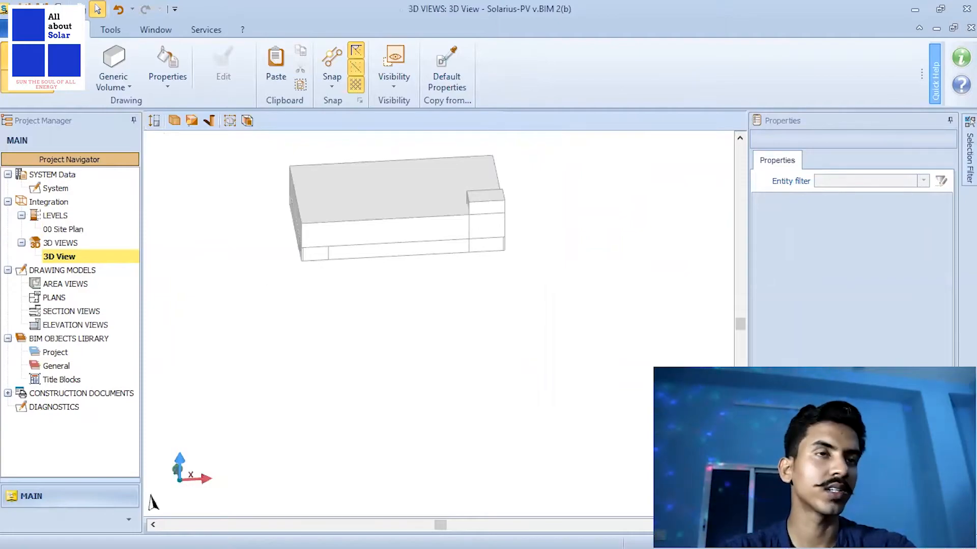
# Set the height of the water tank base at the building's lower-left corner to 9.2 m in the site plan.
pyautogui.doubleClick(56, 229)
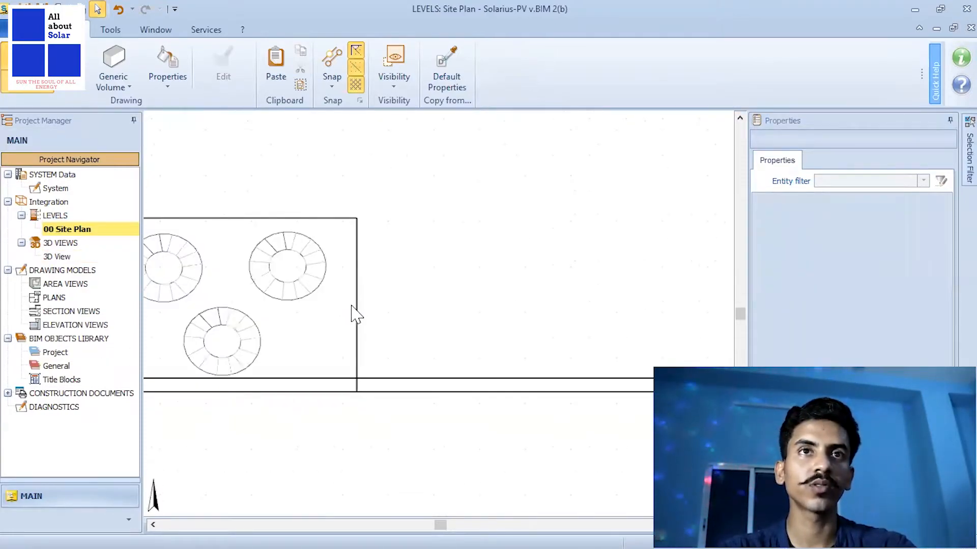
pyautogui.click(356, 315)
pyautogui.scroll(-3, 458, 287)
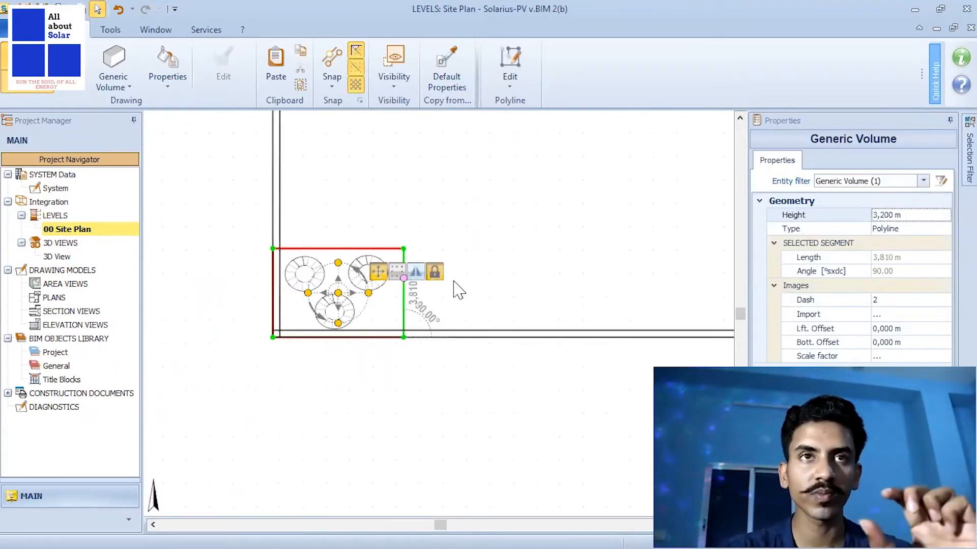
pyautogui.click(885, 214)
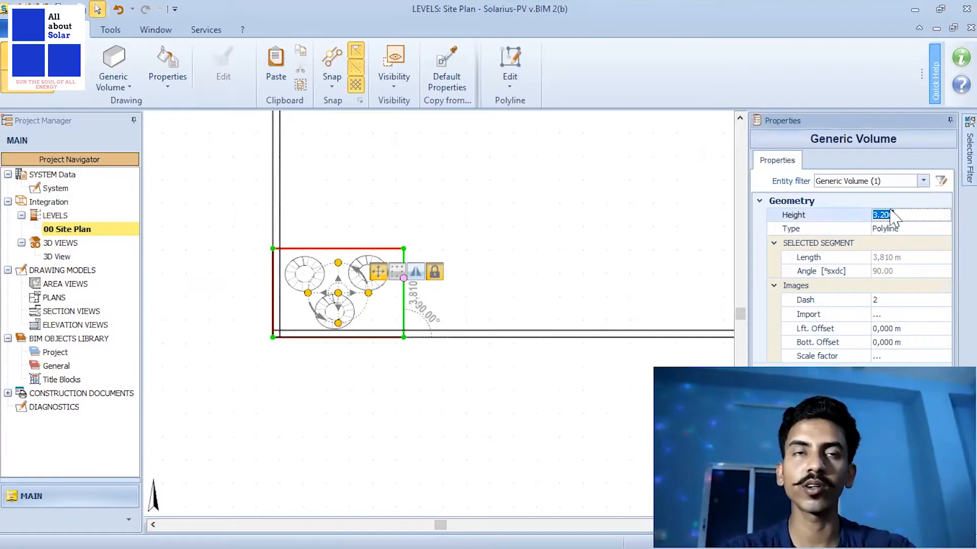
pyautogui.write('5')
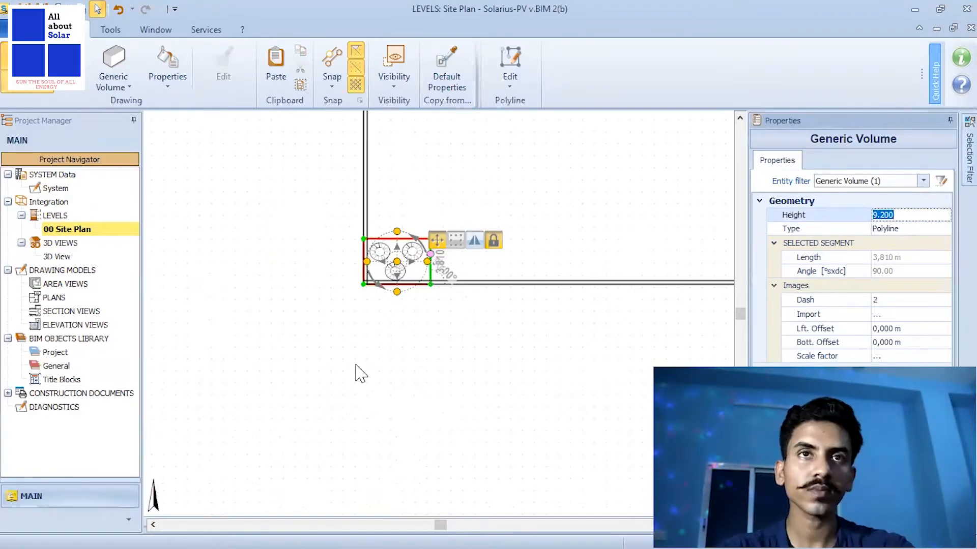
# Edit the lower reference height delta of the lowest water tank in the plan to lift it onto its base.
pyautogui.click(357, 366)
pyautogui.scroll(6, 404, 255)
pyautogui.click(371, 340)
pyautogui.scroll(-4, 426, 286)
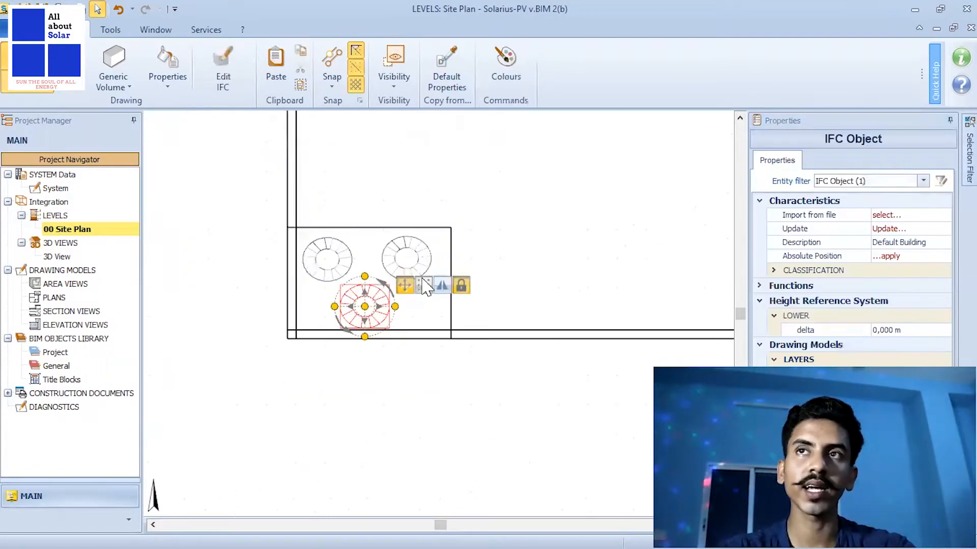
pyautogui.click(877, 331)
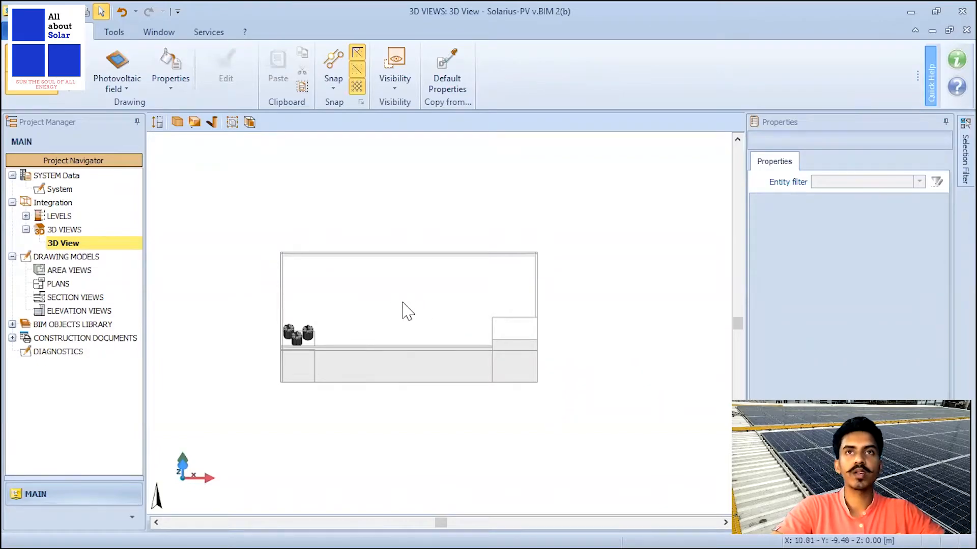
# Examine the water tanks, mumty and parapets on the finished roof from several sides in 3D.
pyautogui.scroll(2, 386, 308)
pyautogui.scroll(-1, 397, 305)
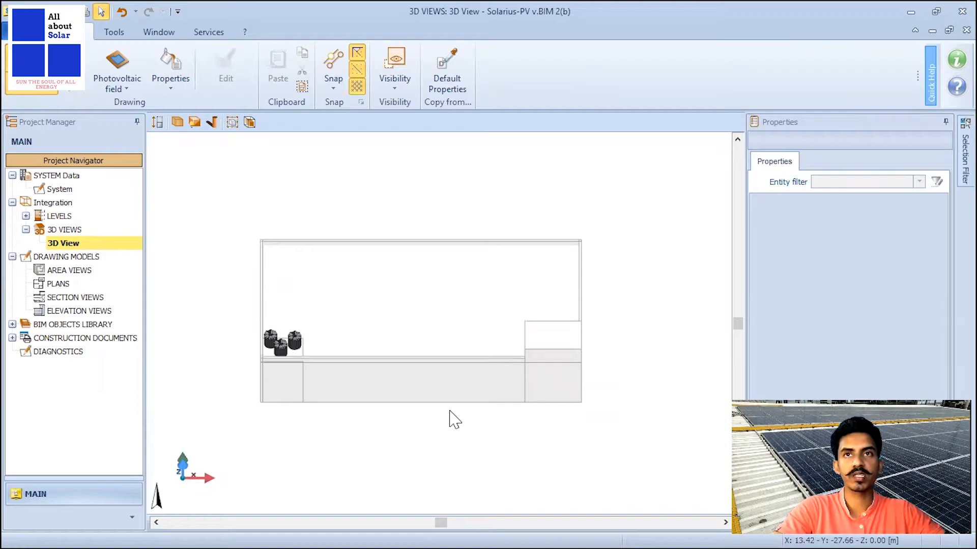
pyautogui.moveTo(452, 419); pyautogui.dragTo(393, 231, button='middle')
pyautogui.scroll(3, 377, 193)
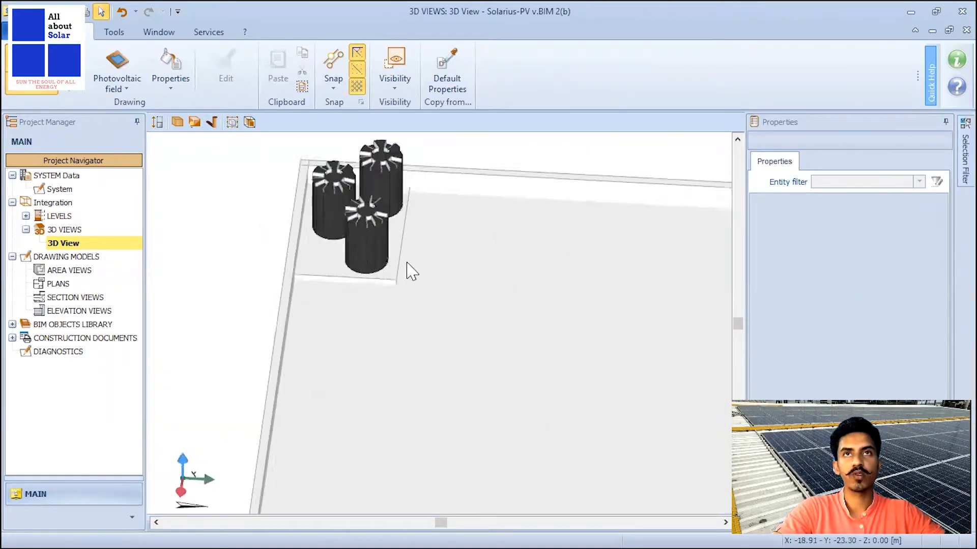
pyautogui.scroll(-5, 408, 270)
pyautogui.scroll(6, 399, 314)
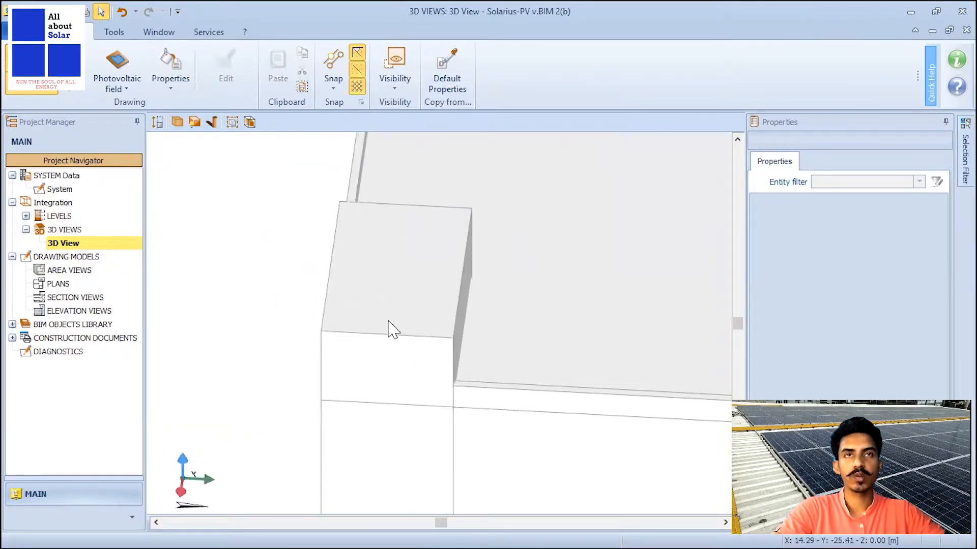
pyautogui.scroll(-6, 427, 329)
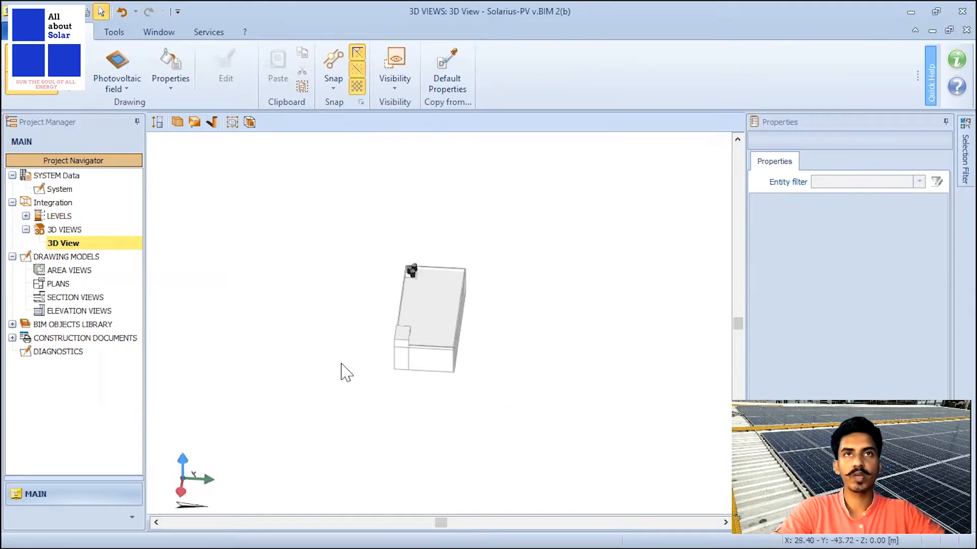
pyautogui.moveTo(323, 382); pyautogui.dragTo(388, 383, button='middle')
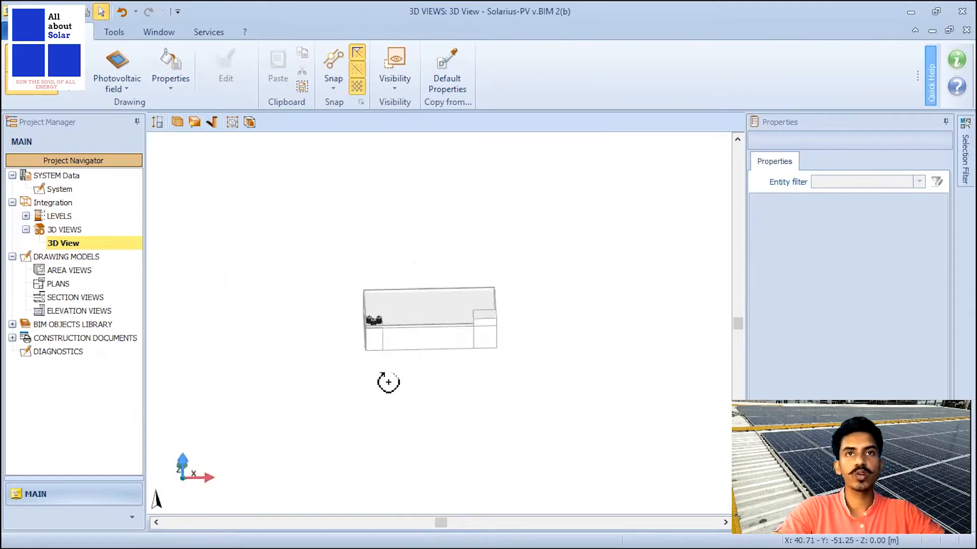
pyautogui.scroll(3, 433, 290)
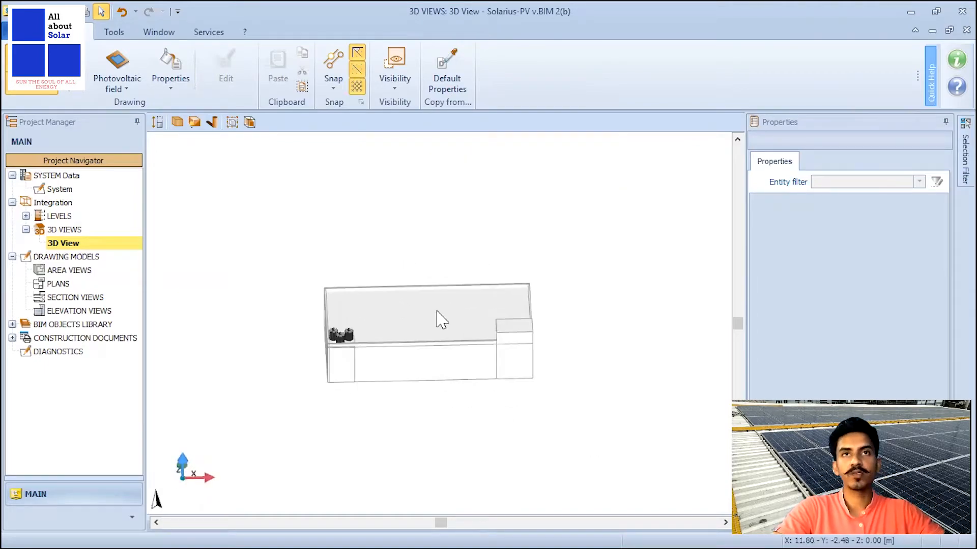
pyautogui.moveTo(480, 249); pyautogui.dragTo(464, 275, button='middle')
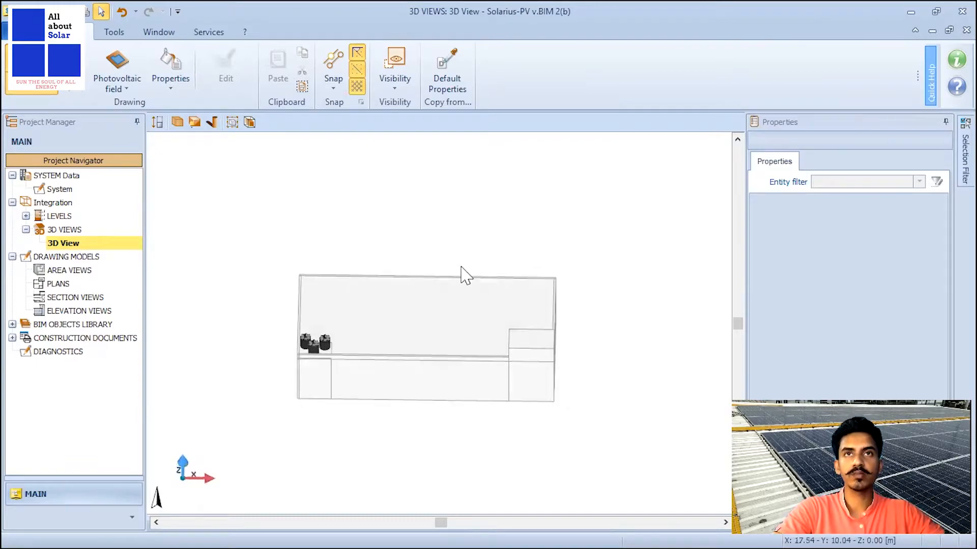
pyautogui.scroll(2, 423, 334)
# Place a photovoltaic field on the building's main roof surface, leaving out the mumty and the water tank base.
pyautogui.click(421, 327)
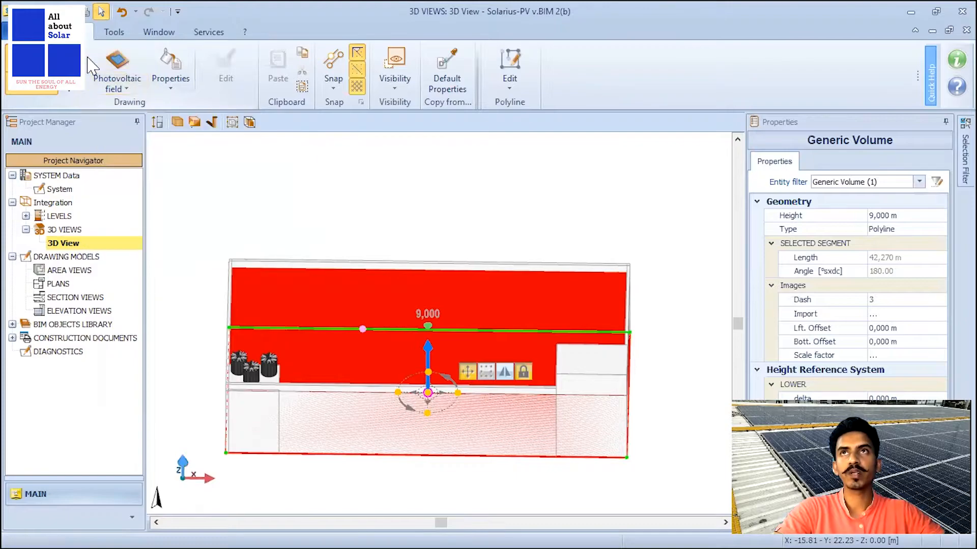
pyautogui.click(141, 92)
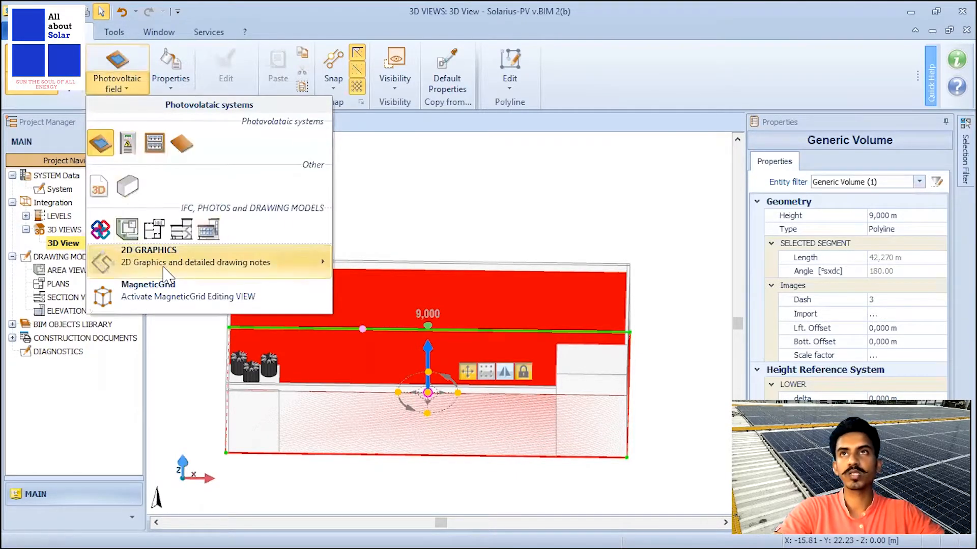
pyautogui.click(101, 145)
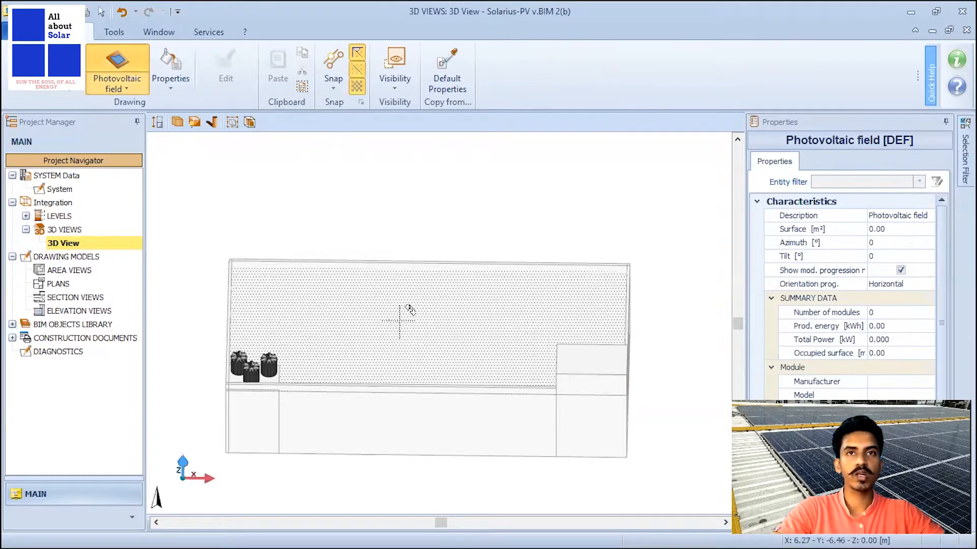
pyautogui.click(402, 326)
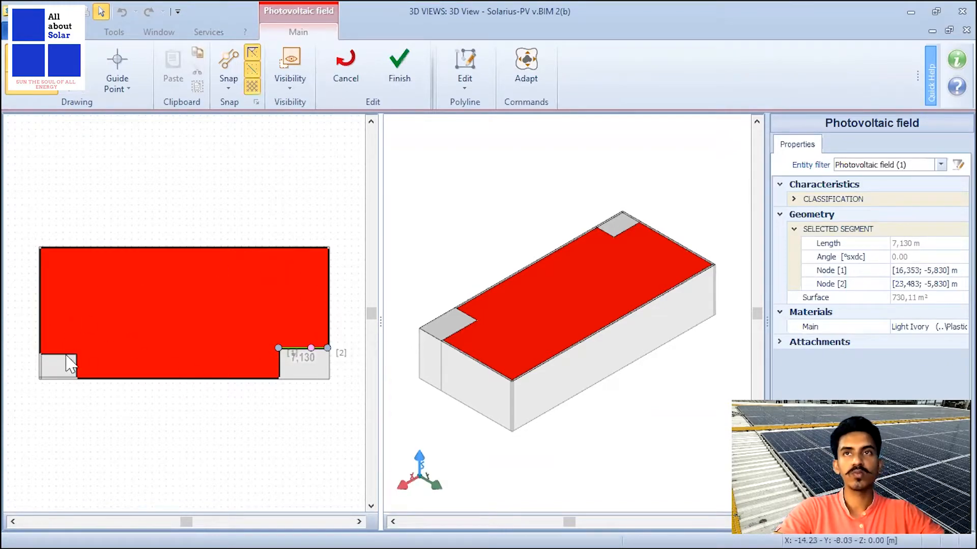
# Finish editing the roof's photovoltaic field and start the assisted PV design for that field.
pyautogui.moveTo(288, 336)
pyautogui.mouseDown()
pyautogui.moveTo(273, 338)
pyautogui.moveTo(288, 337)
pyautogui.mouseUp()
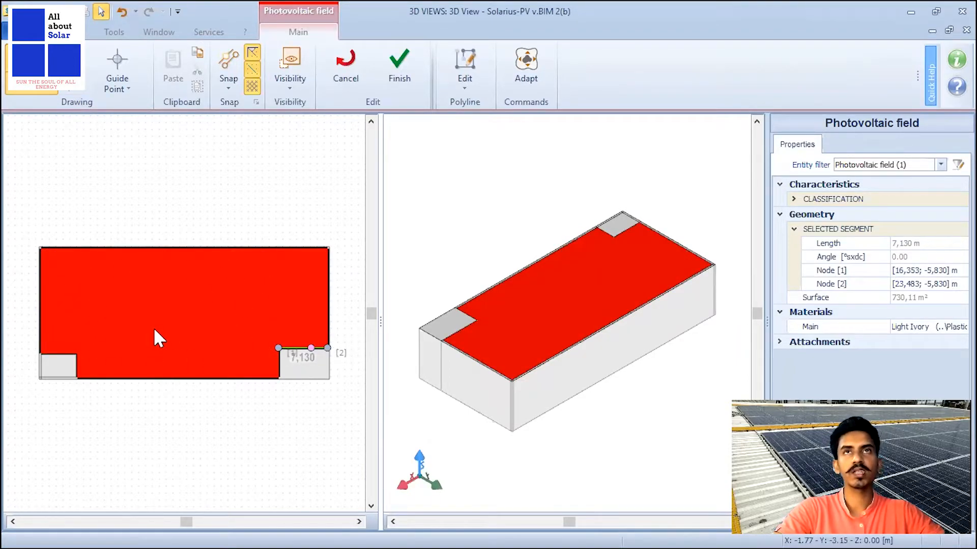
pyautogui.click(400, 73)
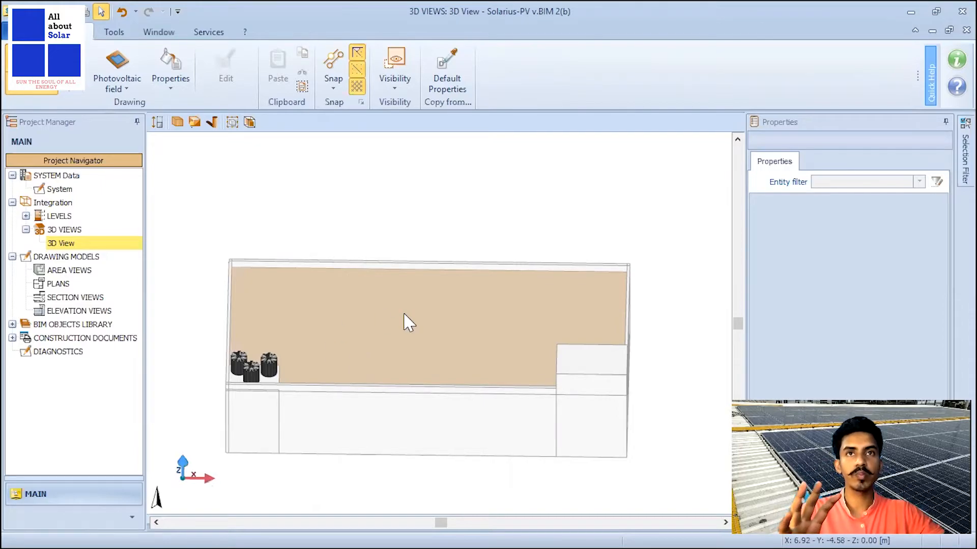
pyautogui.click(415, 324)
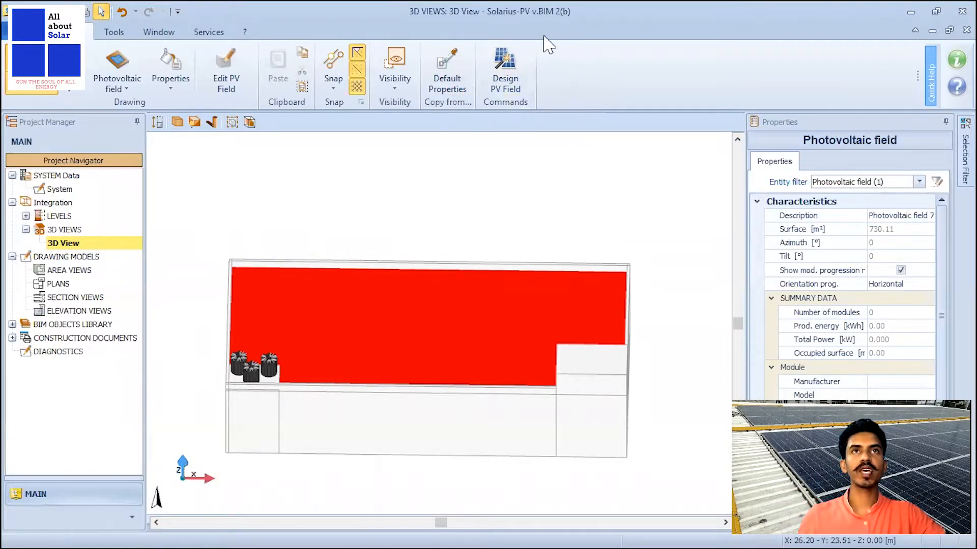
pyautogui.click(503, 79)
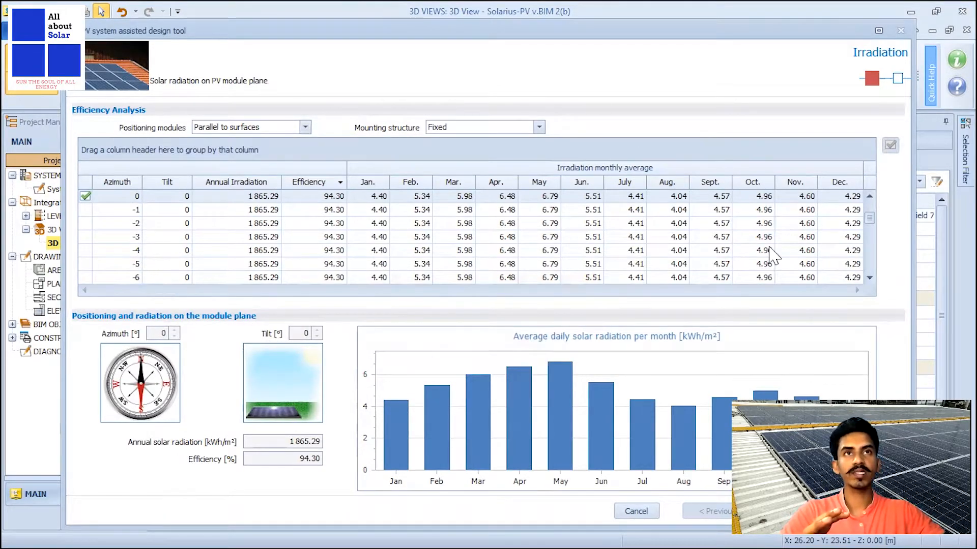
# Set the positioning of the modules to Not parallel to surfaces in the efficiency analysis.
pyautogui.moveTo(472, 376)
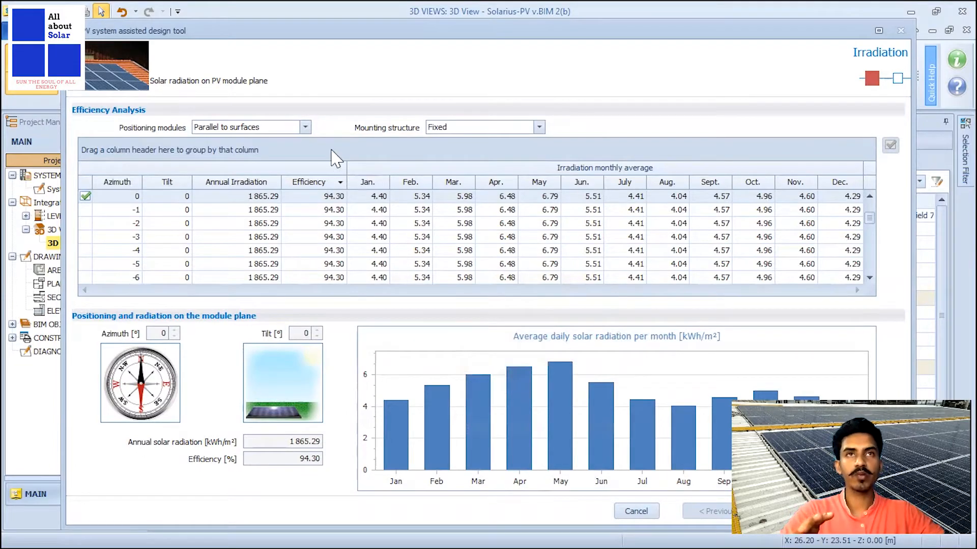
pyautogui.click(270, 130)
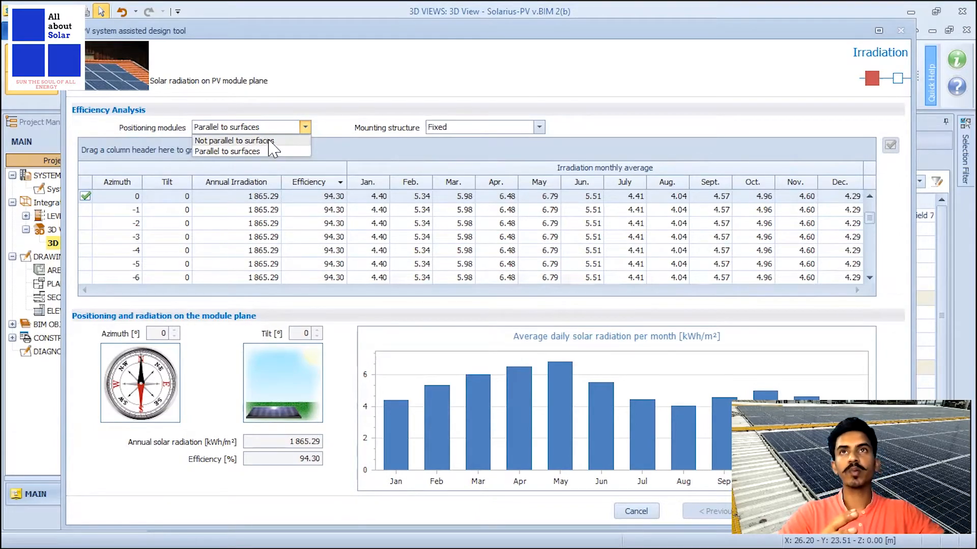
pyautogui.click(257, 141)
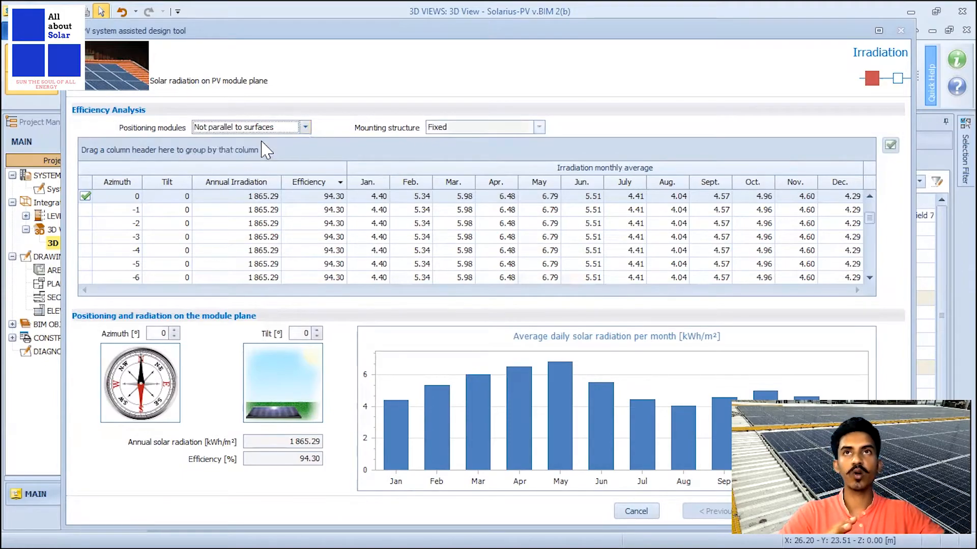
pyautogui.click(516, 131)
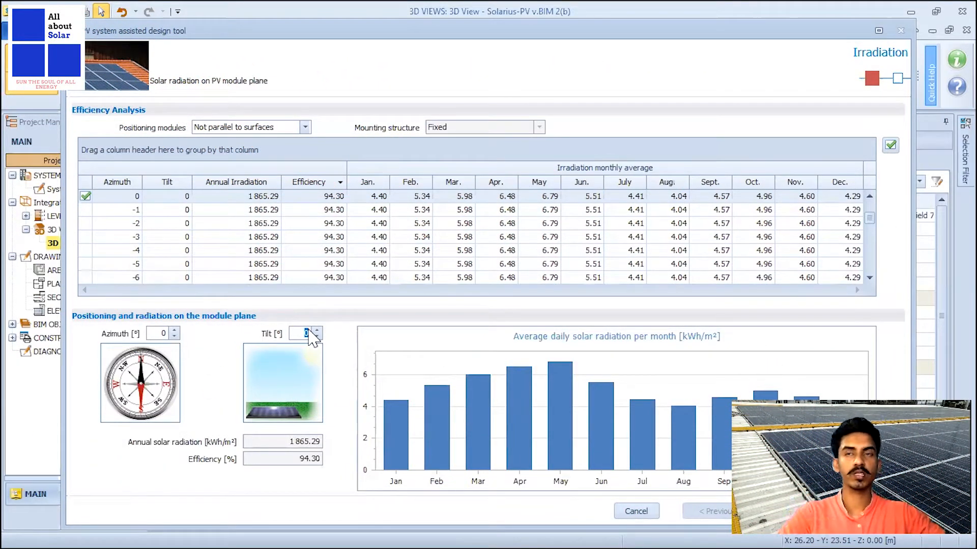
# Set the tilt of the modules to 23° with the azimuth at 0°.
pyautogui.doubleClick(158, 334)
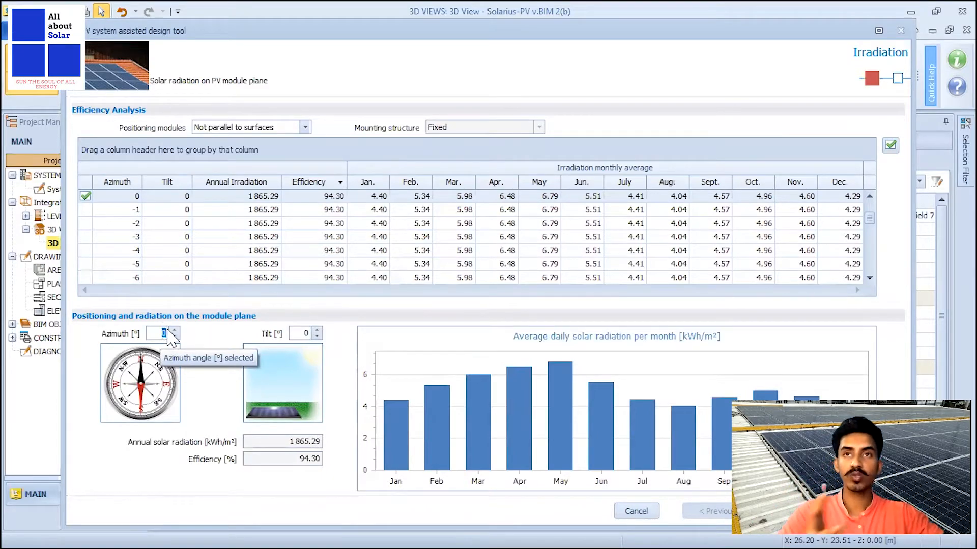
pyautogui.click(304, 333)
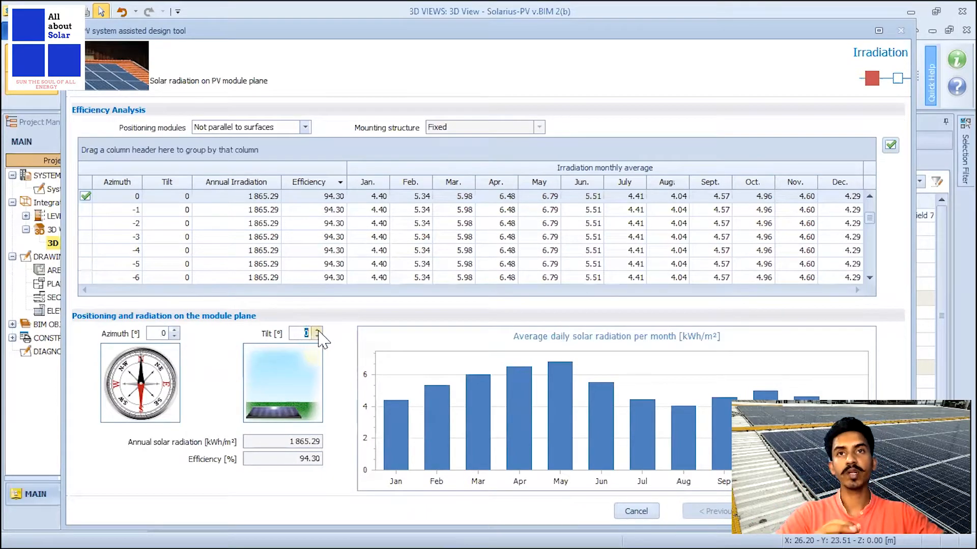
pyautogui.click(318, 331)
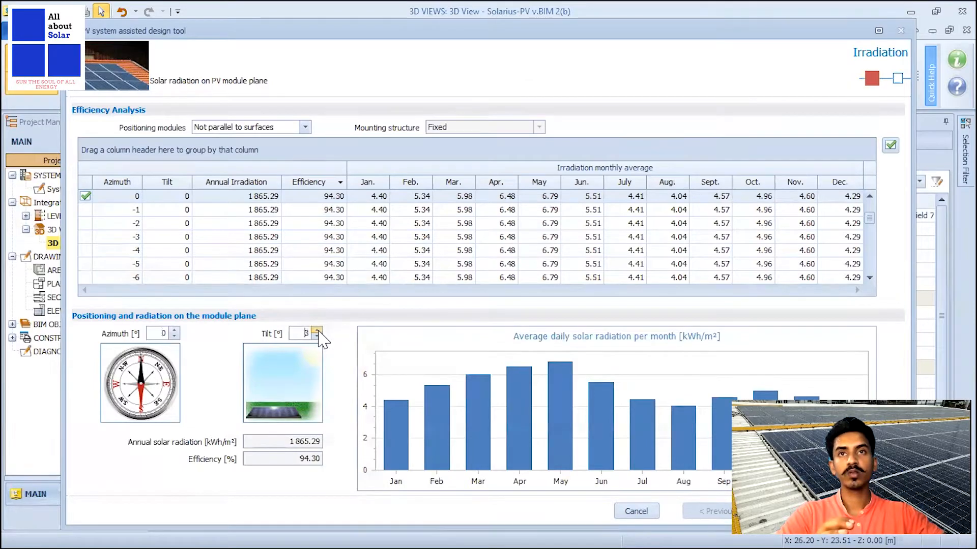
pyautogui.click(317, 330)
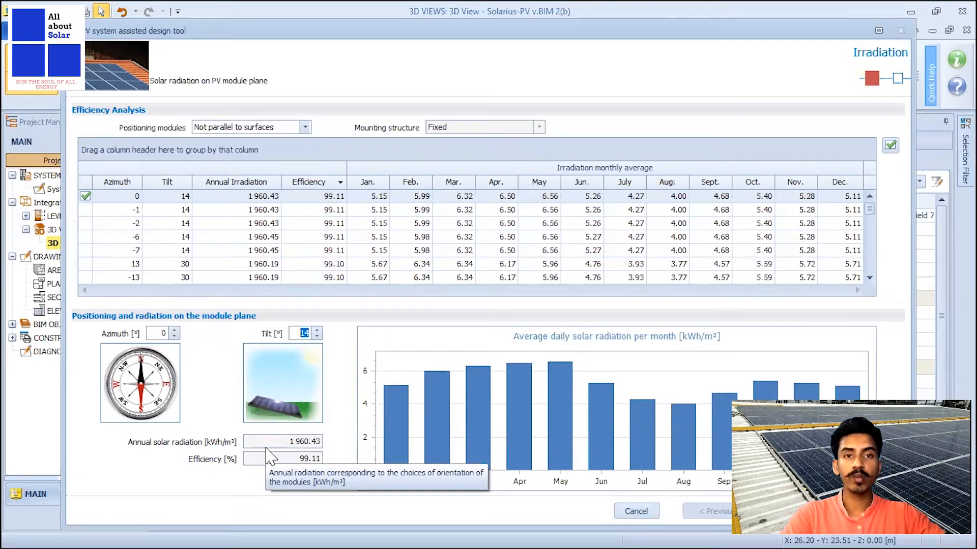
pyautogui.click(317, 330)
pyautogui.click(317, 331)
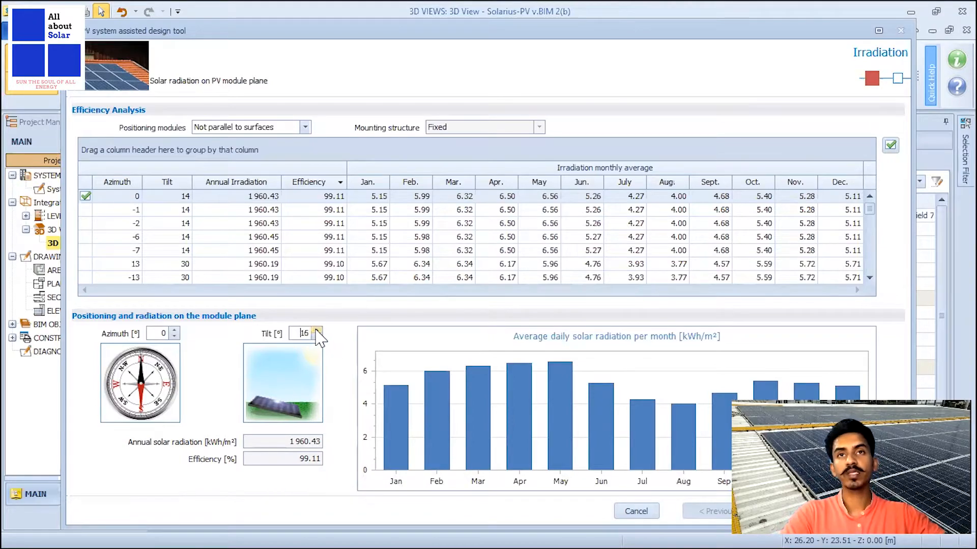
pyautogui.click(316, 330)
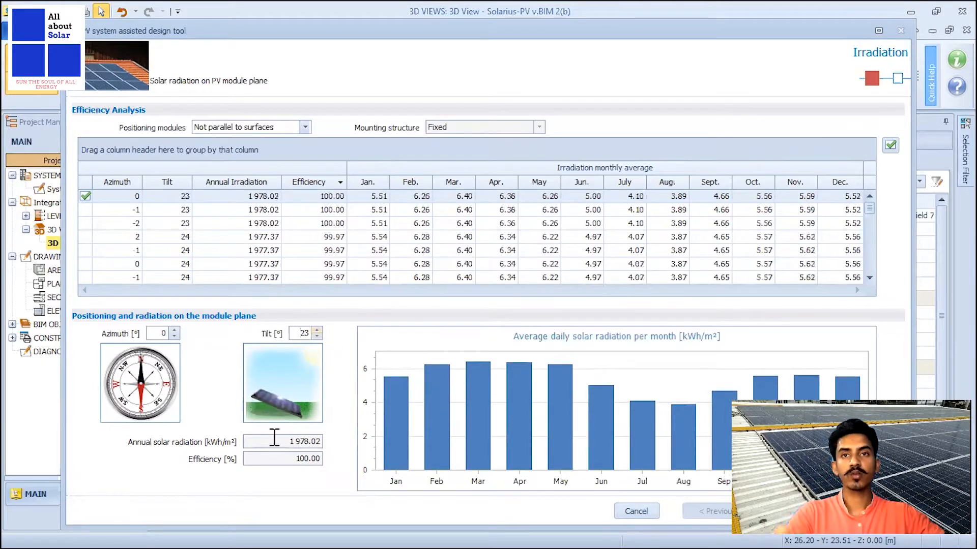
# Check the efficiency and annual solar radiation for the chosen orientation, and continue to the module selection.
pyautogui.moveTo(296, 459); pyautogui.dragTo(325, 458)
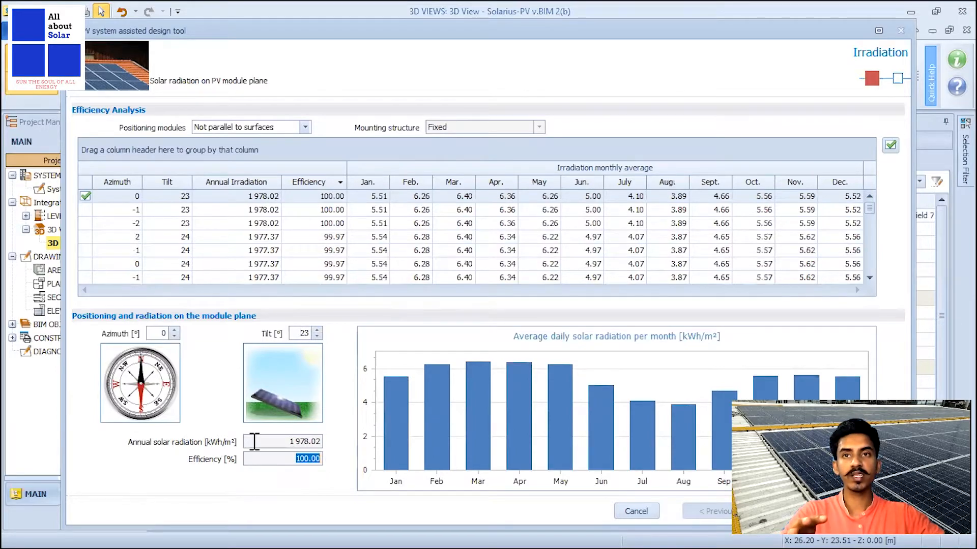
pyautogui.moveTo(282, 441); pyautogui.dragTo(325, 442)
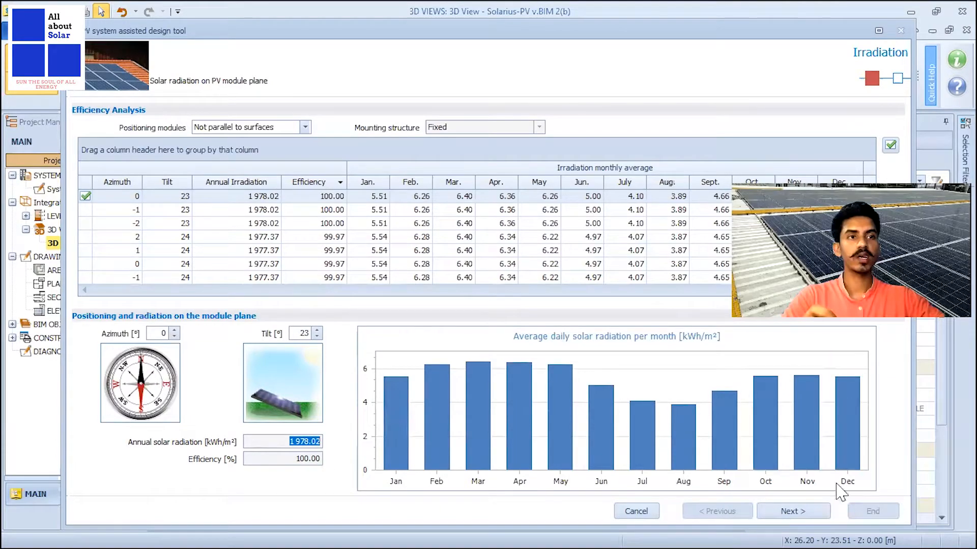
pyautogui.click(794, 511)
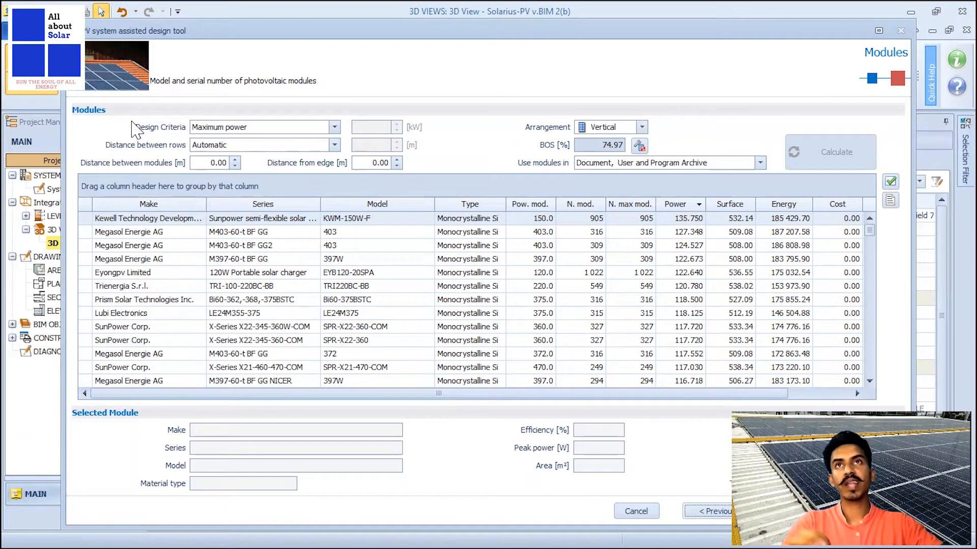
# Select Maximum power as the design criterion and open the choices for the distance between rows.
pyautogui.click(283, 128)
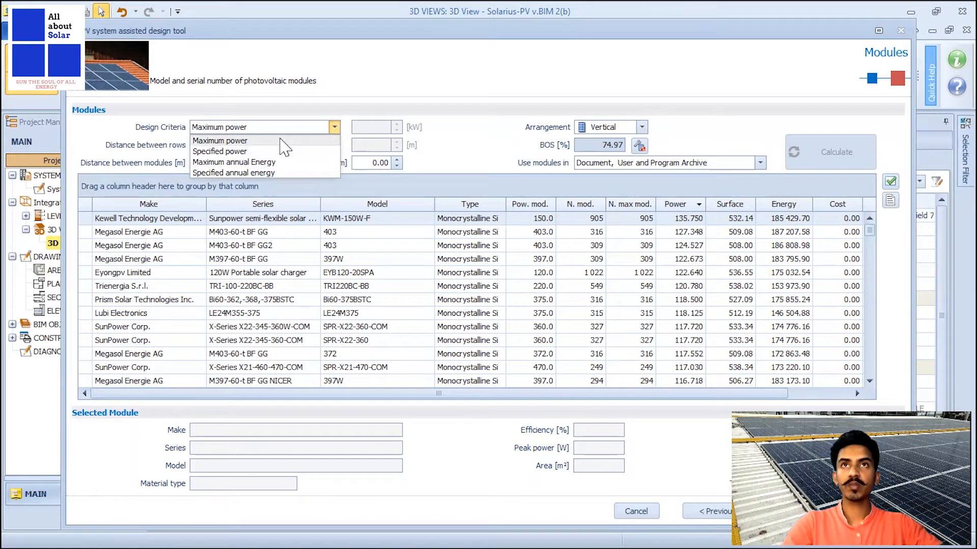
pyautogui.click(280, 140)
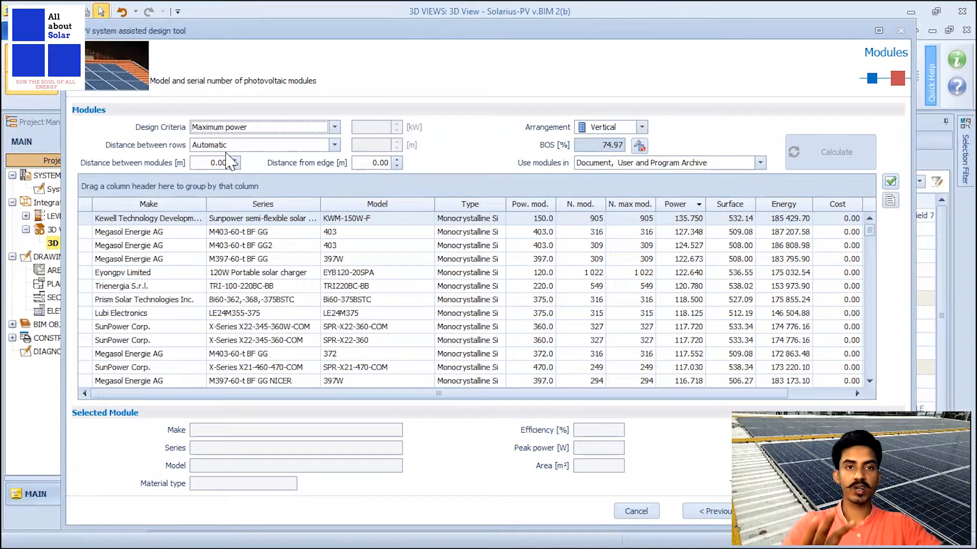
pyautogui.click(256, 145)
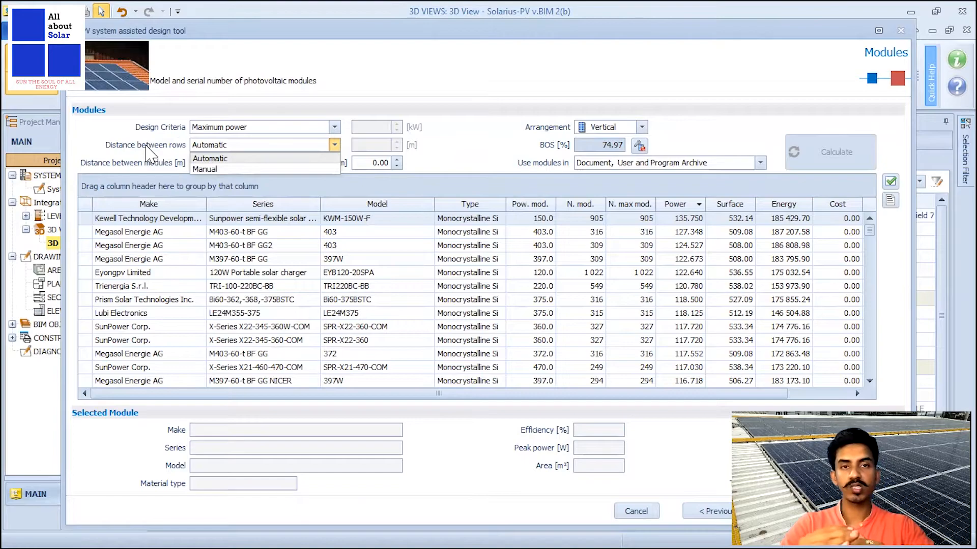
pyautogui.click(239, 127)
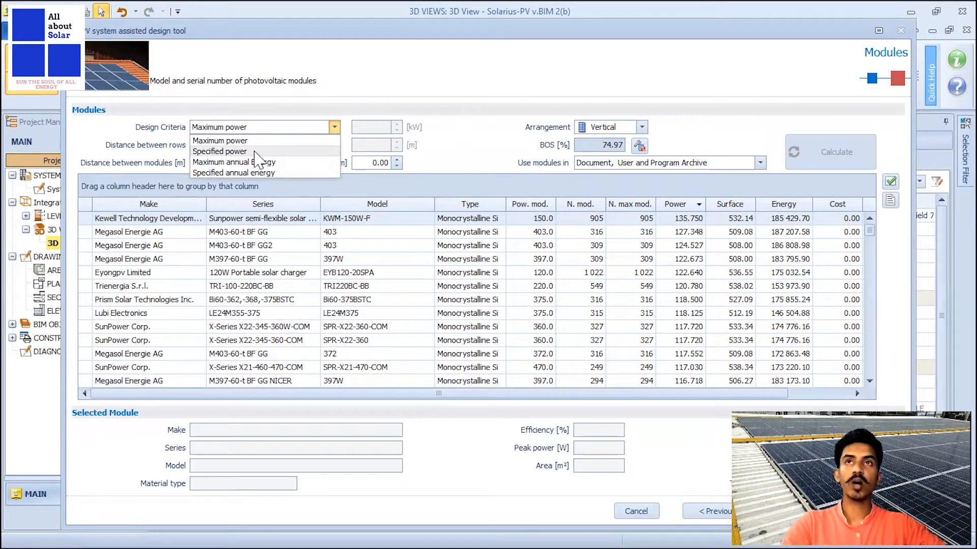
pyautogui.click(254, 152)
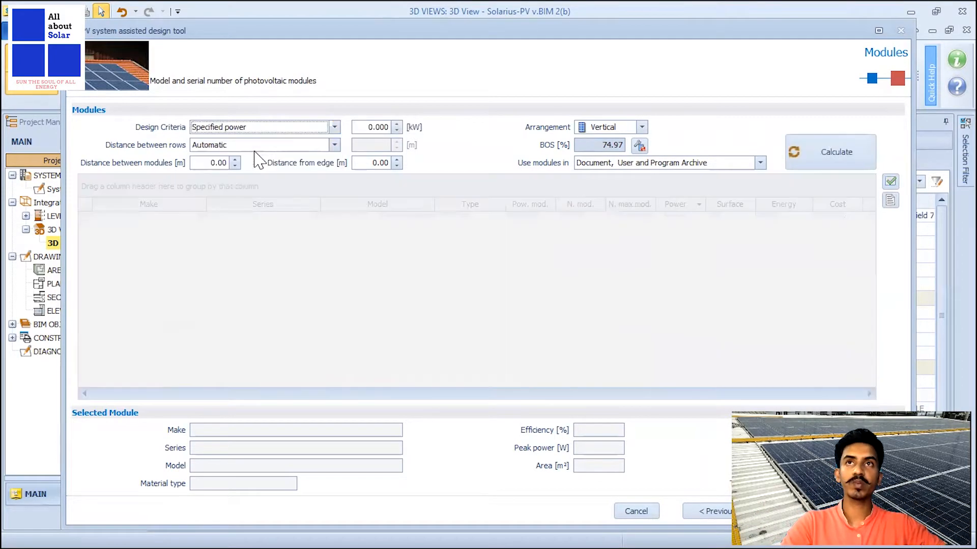
pyautogui.click(369, 127)
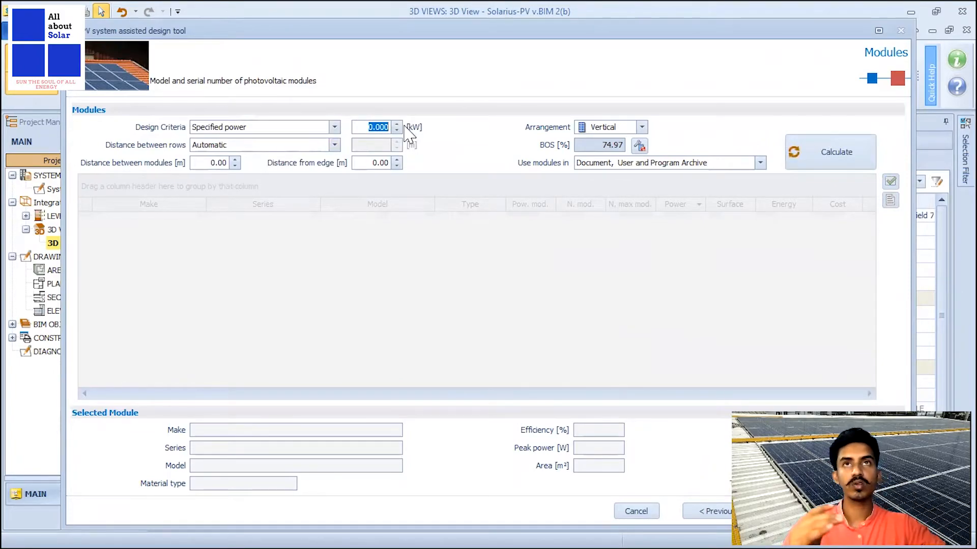
pyautogui.click(312, 132)
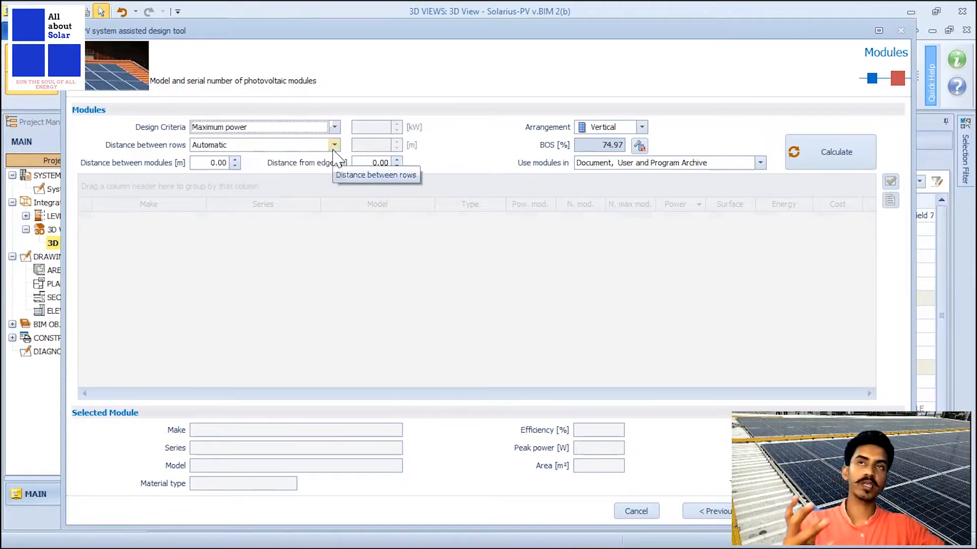
# Use the automatic distance between rows, and set 0.02 m between modules and 0.50 m from the edge.
pyautogui.click(334, 145)
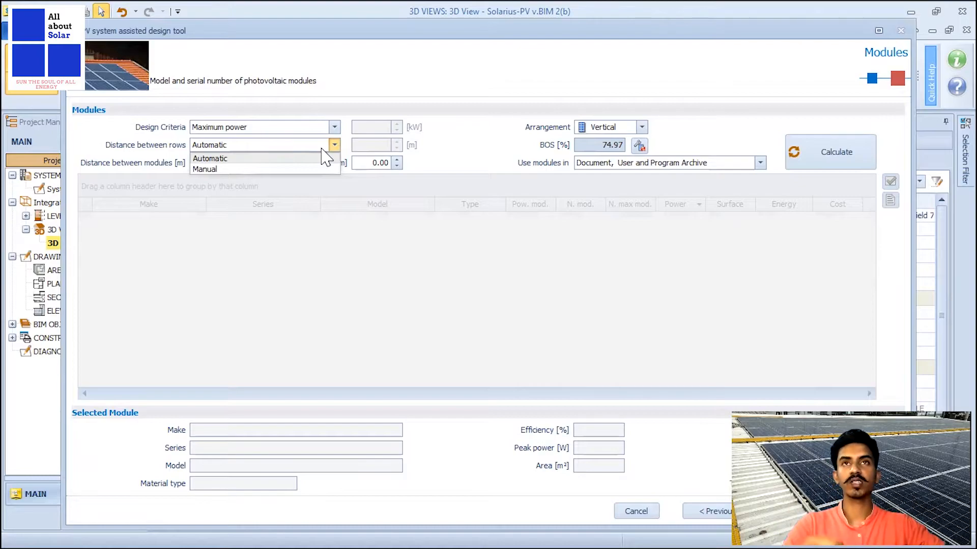
pyautogui.click(252, 159)
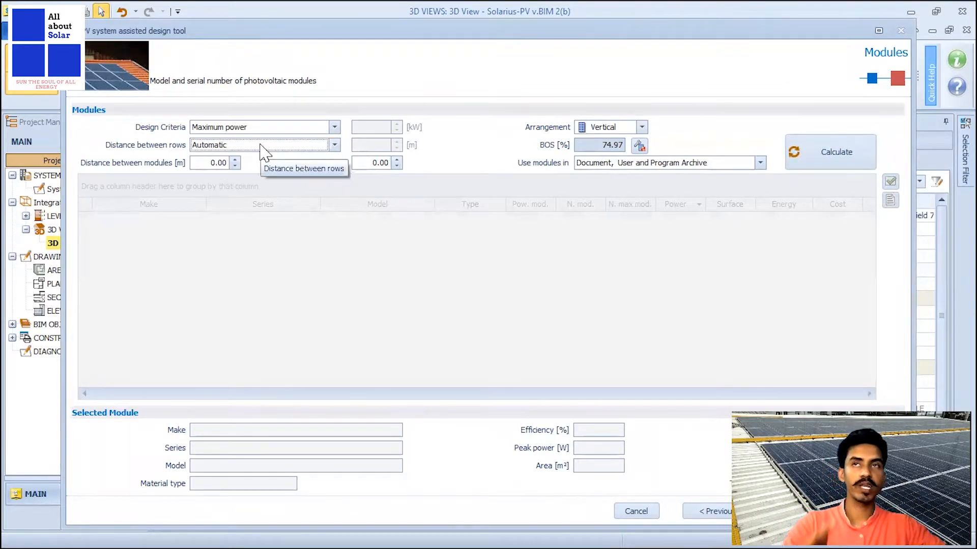
pyautogui.click(217, 162)
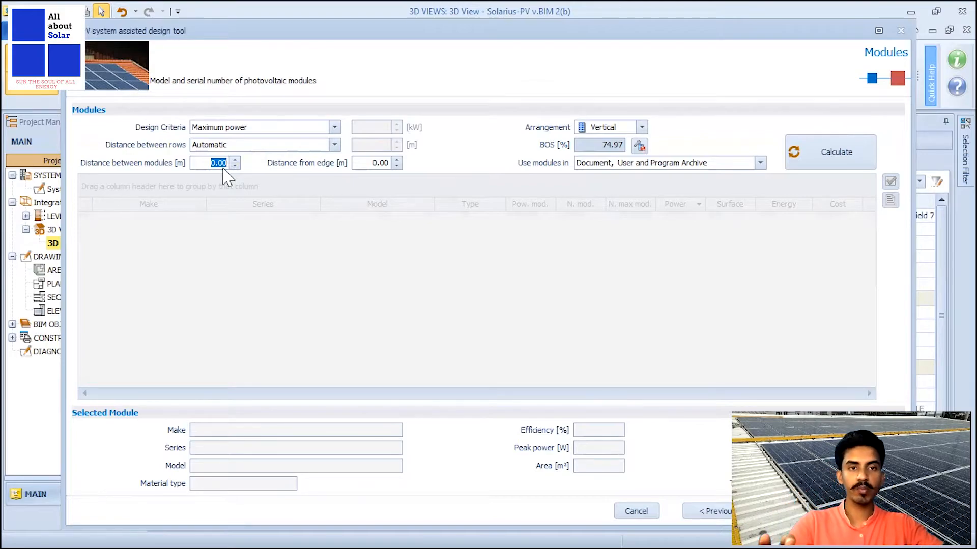
pyautogui.scroll(2, 222, 169)
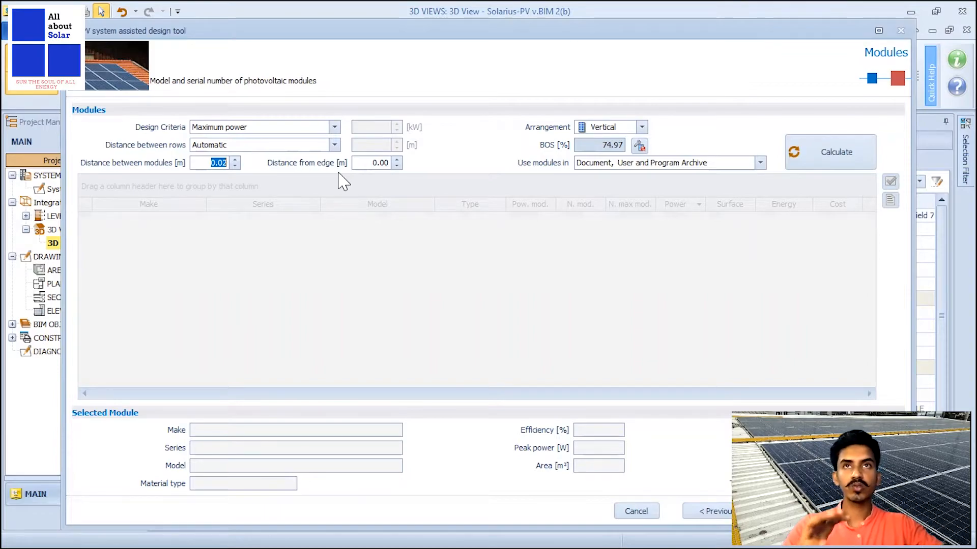
pyautogui.click(373, 162)
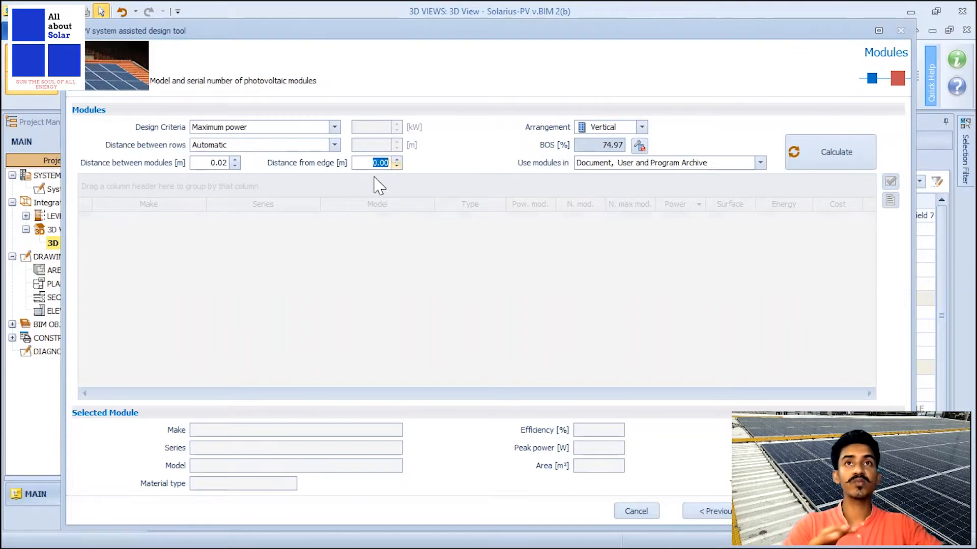
pyautogui.write('0.')
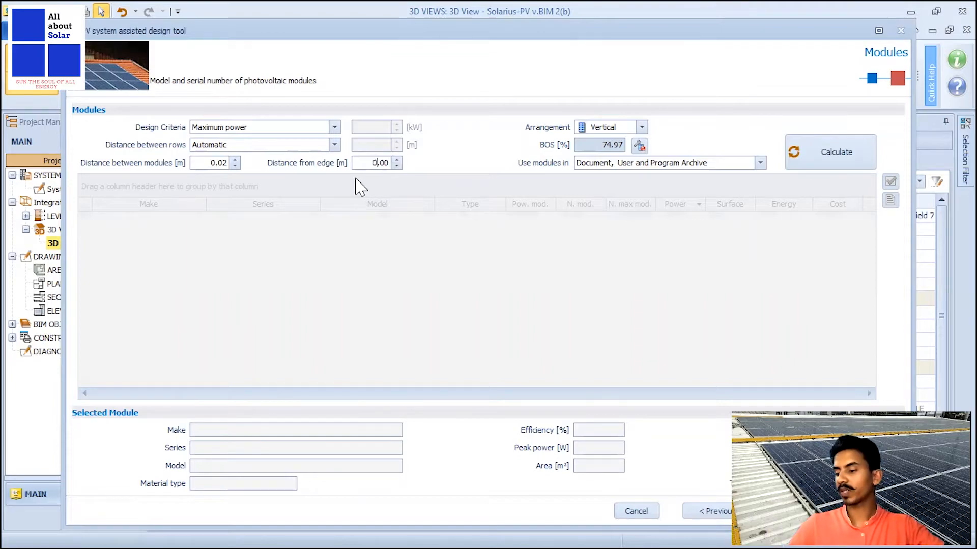
pyautogui.write('50')
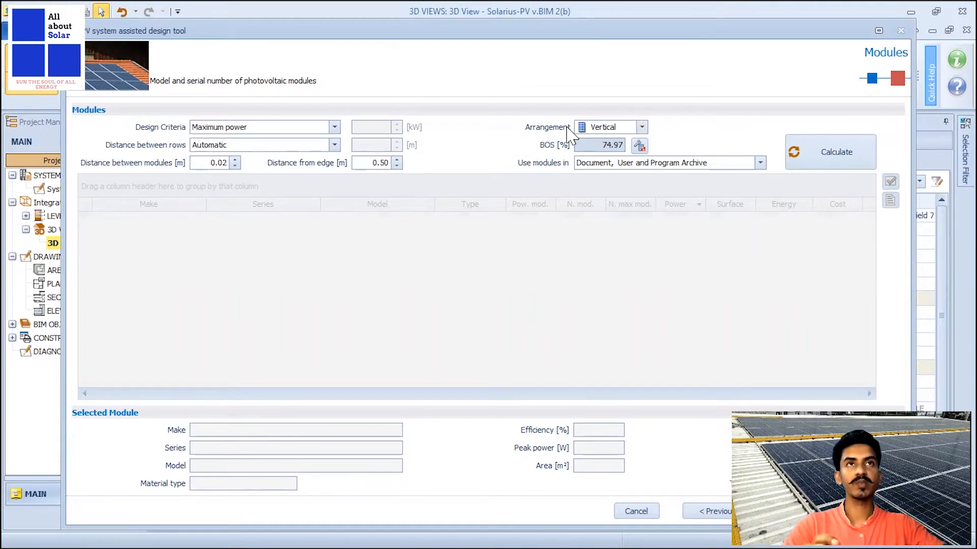
# Set the module arrangement to Horizontal and calculate the list of suitable modules.
pyautogui.click(622, 130)
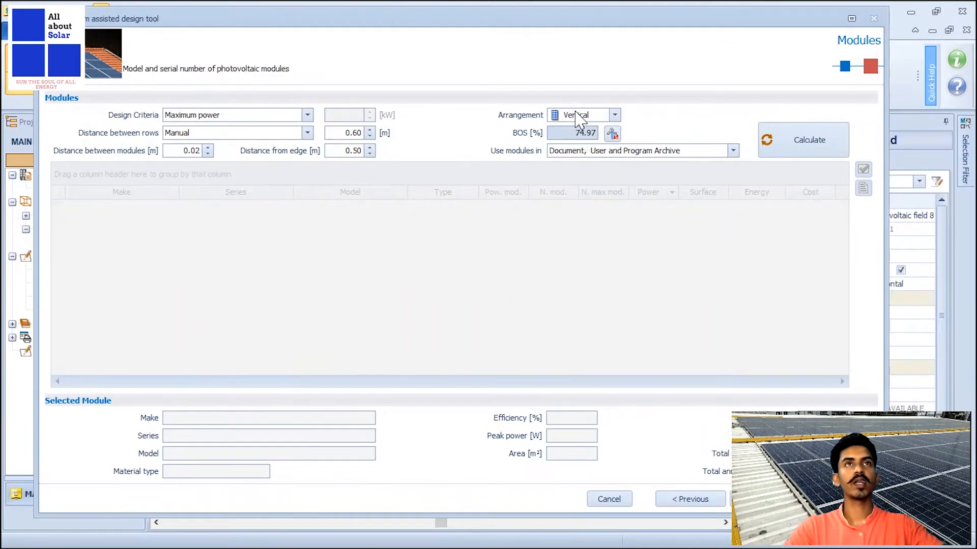
pyautogui.click(565, 114)
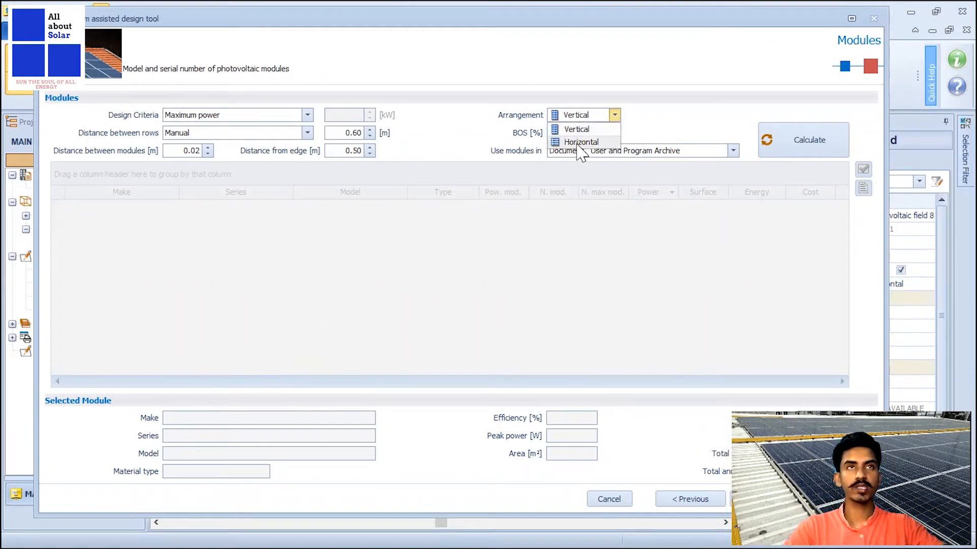
pyautogui.click(581, 145)
pyautogui.click(768, 144)
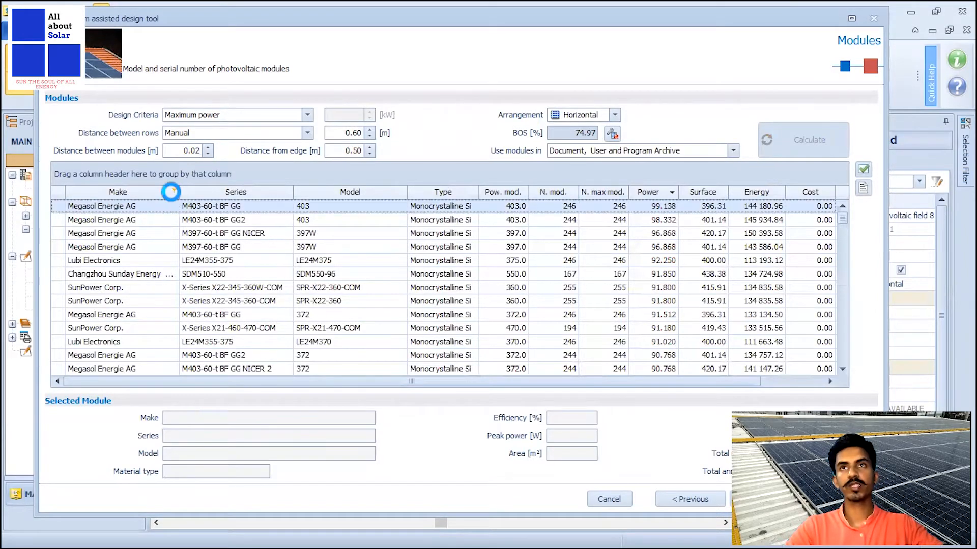
# Filter the module list to the make Vikram Solar Limited and a module power equal to 330.00.
pyautogui.click(171, 191)
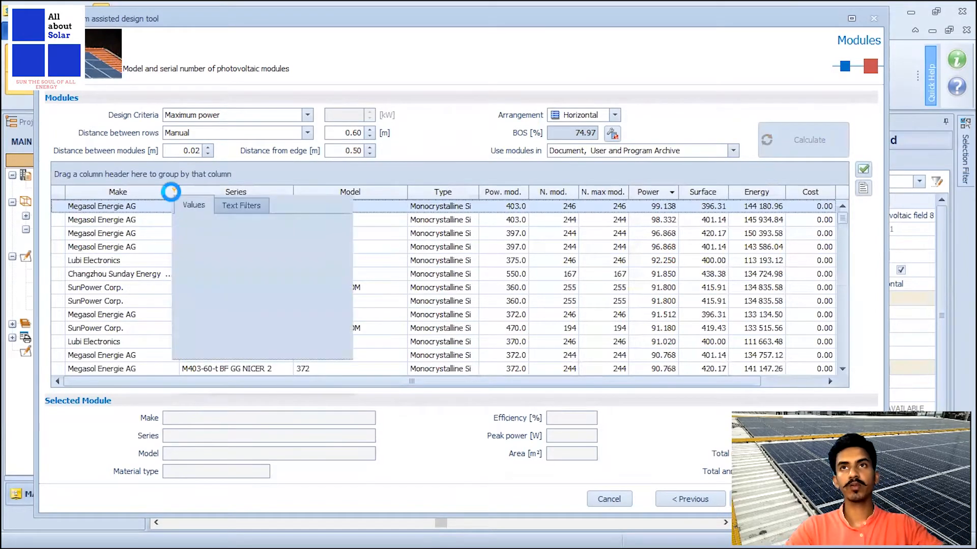
pyautogui.click(218, 230)
pyautogui.write('v')
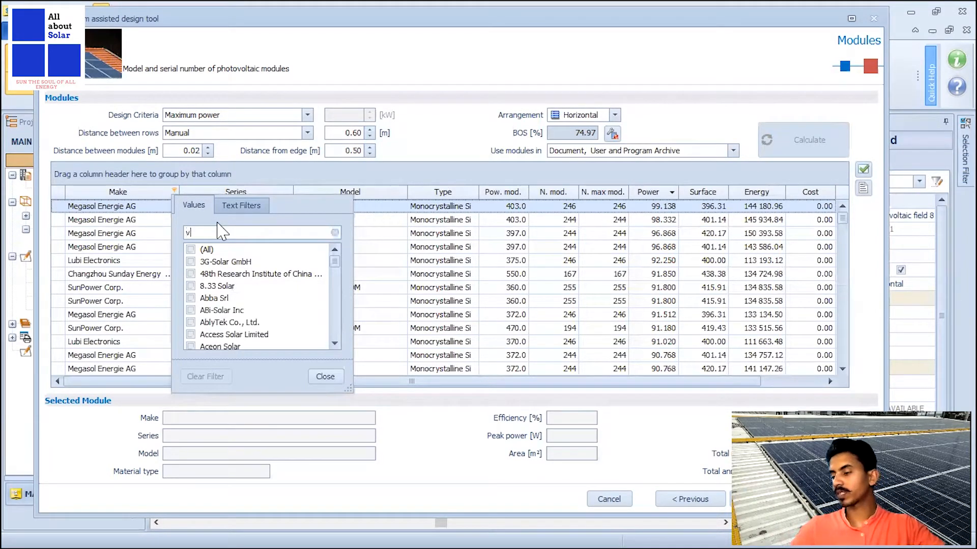
pyautogui.write('ik')
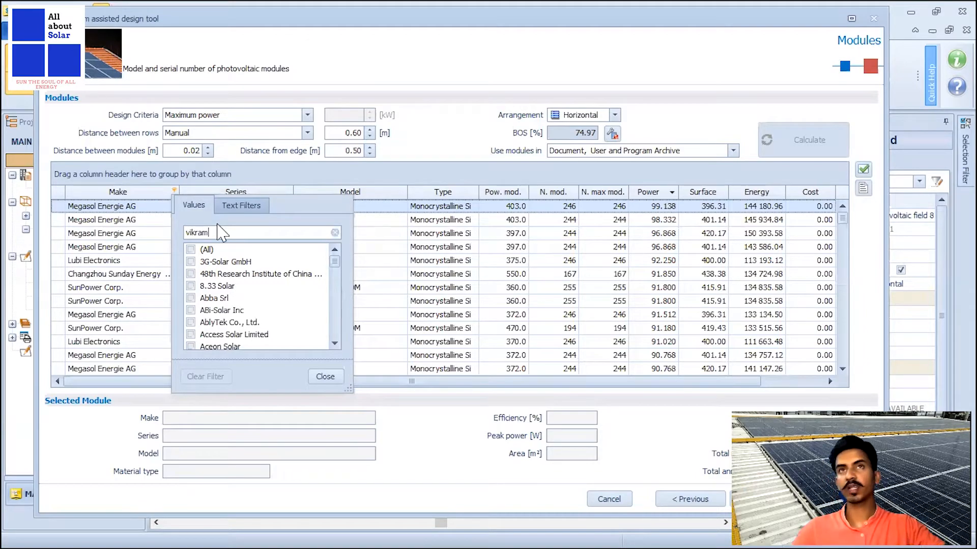
pyautogui.write('ram')
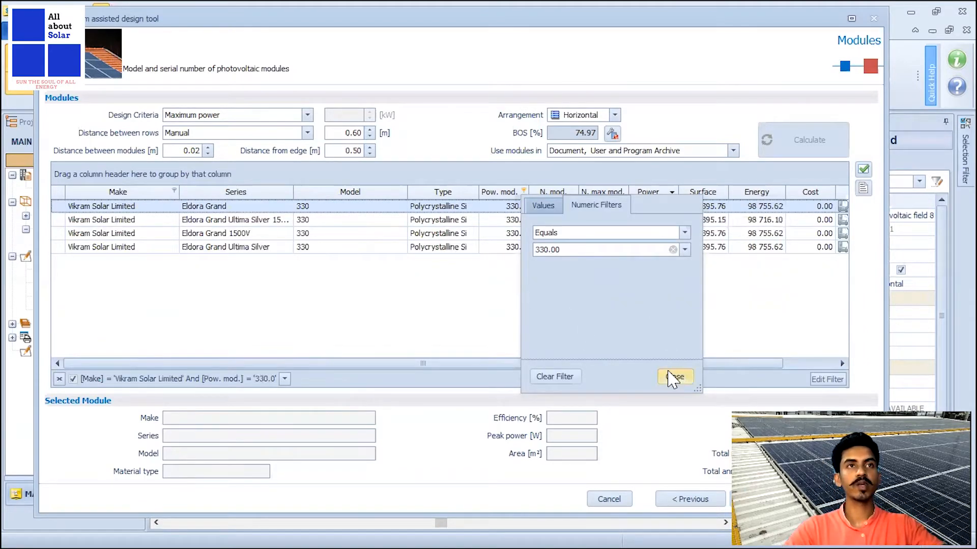
pyautogui.click(673, 379)
# Choose the Vikram Solar Limited Eldora Grand 1500V model 330 as the module and complete the photovoltaic field design.
pyautogui.click(163, 233)
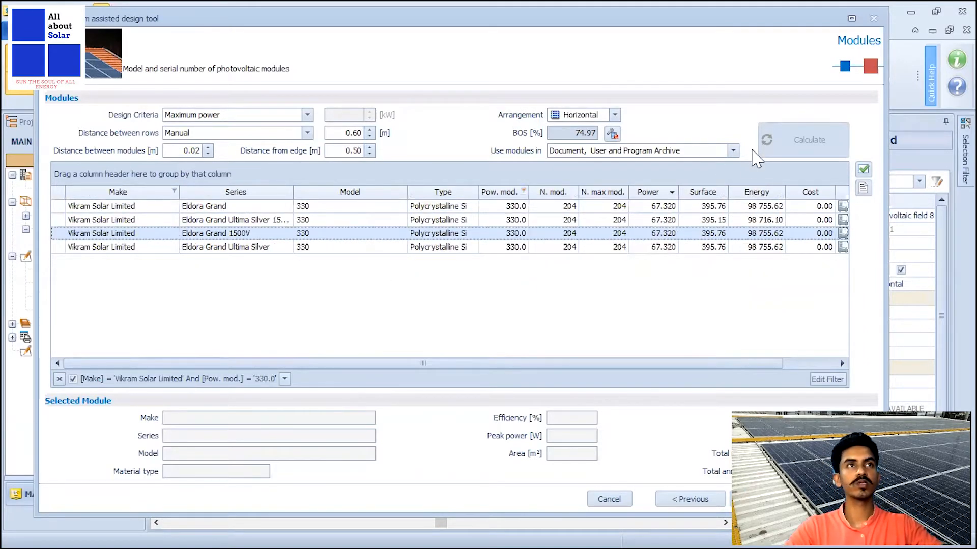
pyautogui.click(863, 170)
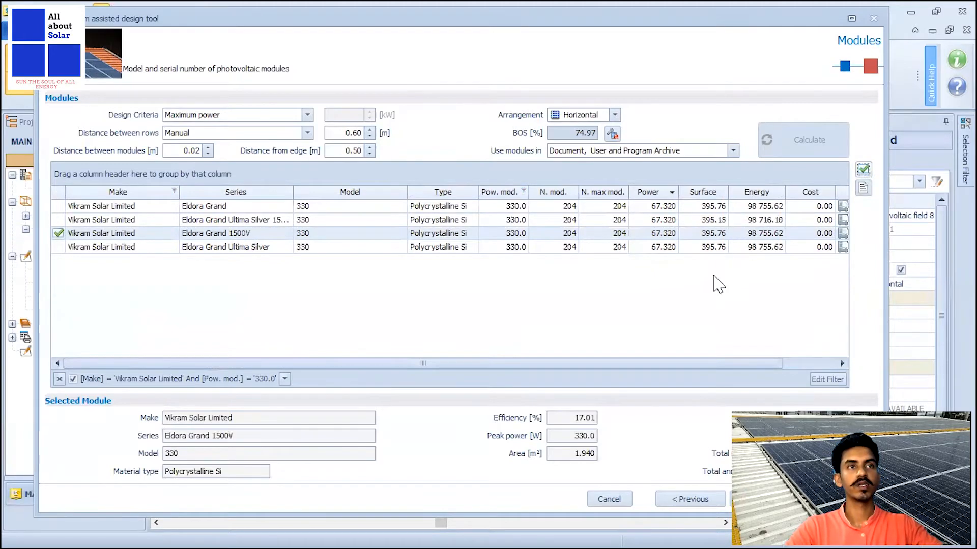
pyautogui.moveTo(645, 20); pyautogui.dragTo(455, 26)
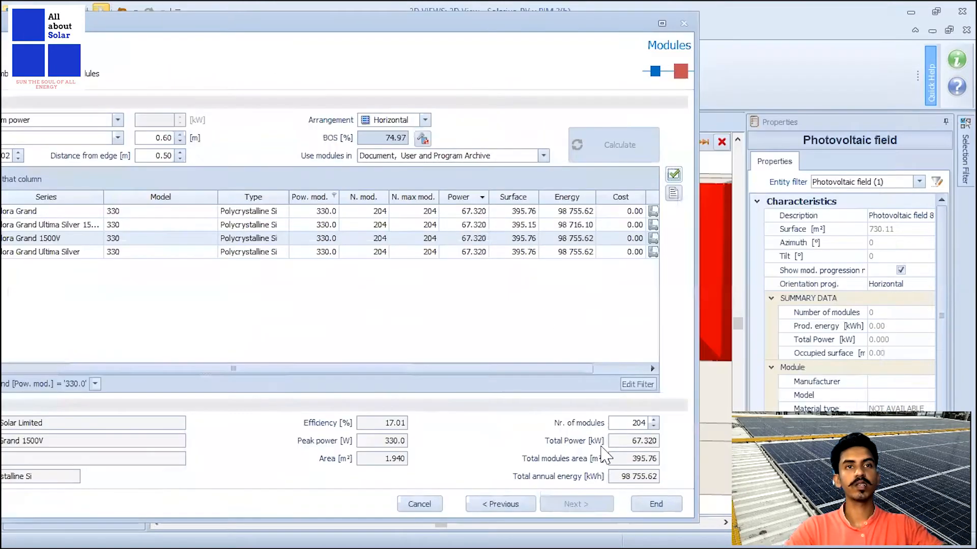
pyautogui.click(655, 504)
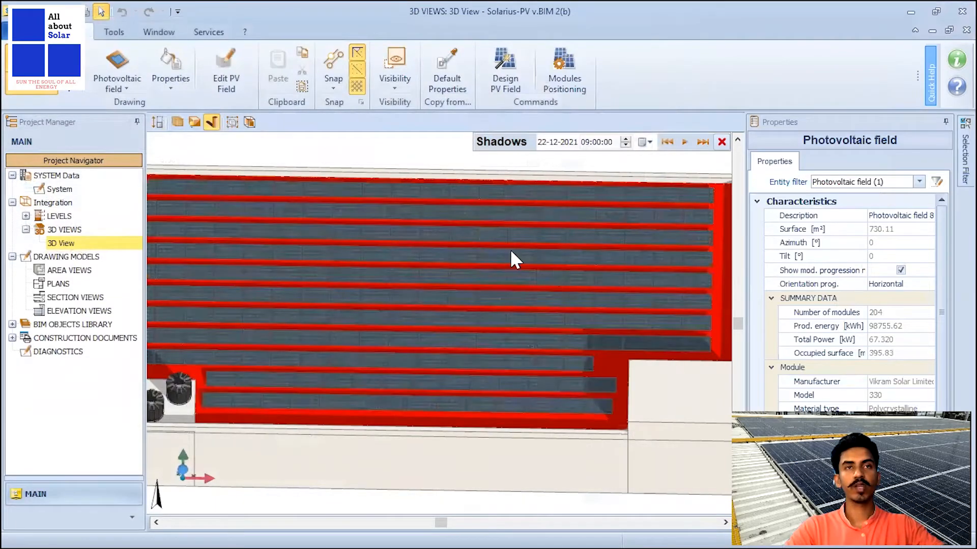
# Examine the module rows laid out on the roof from above, including those around the tanks and the raised block.
pyautogui.scroll(-4, 488, 256)
pyautogui.scroll(1, 496, 364)
pyautogui.moveTo(456, 383); pyautogui.dragTo(493, 364, button='middle')
pyautogui.scroll(5, 454, 250)
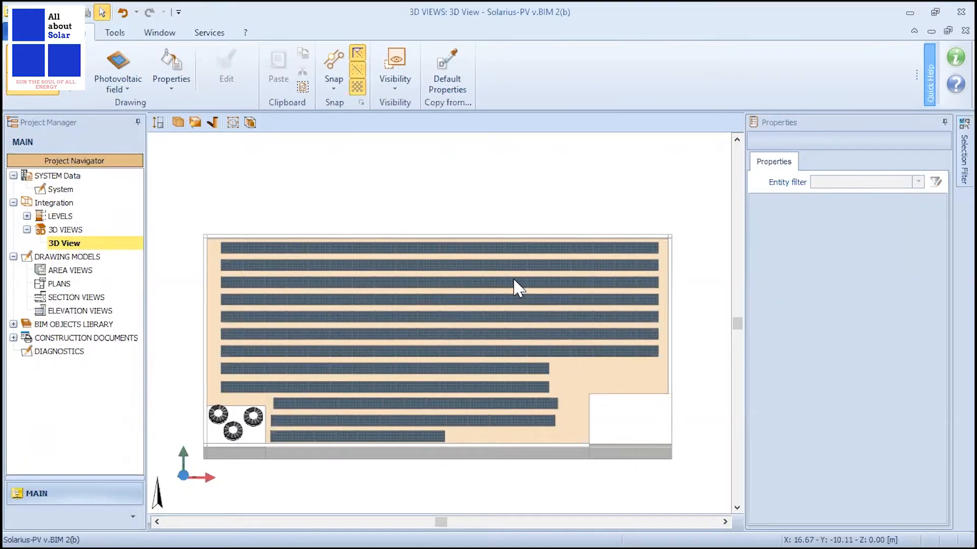
pyautogui.scroll(-3, 504, 265)
pyautogui.scroll(3, 469, 324)
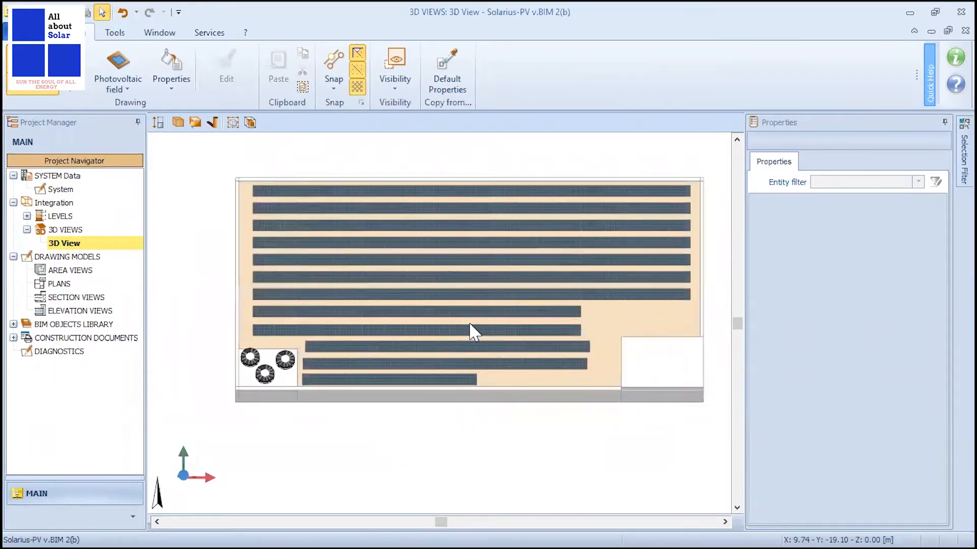
pyautogui.scroll(-2, 468, 321)
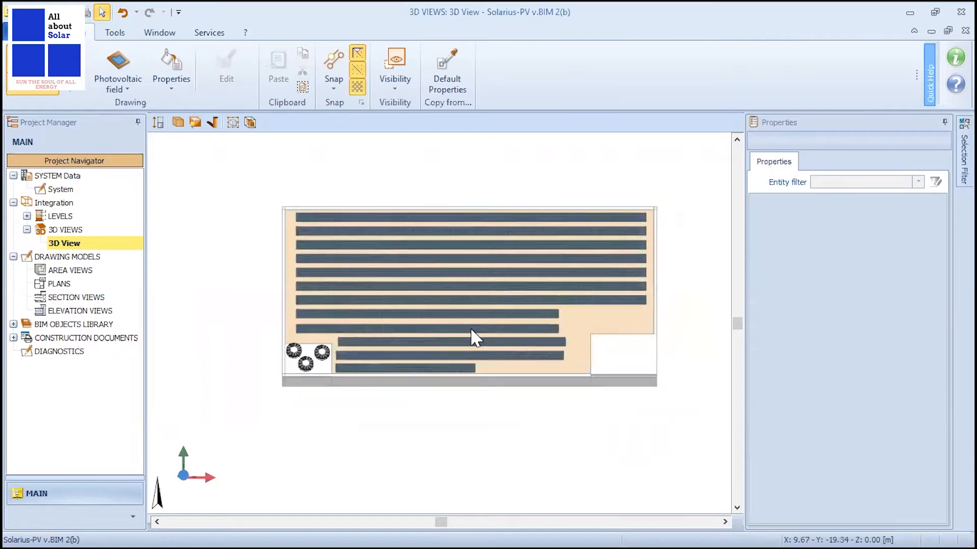
pyautogui.scroll(3, 471, 342)
pyautogui.scroll(-2, 471, 342)
pyautogui.scroll(1, 465, 324)
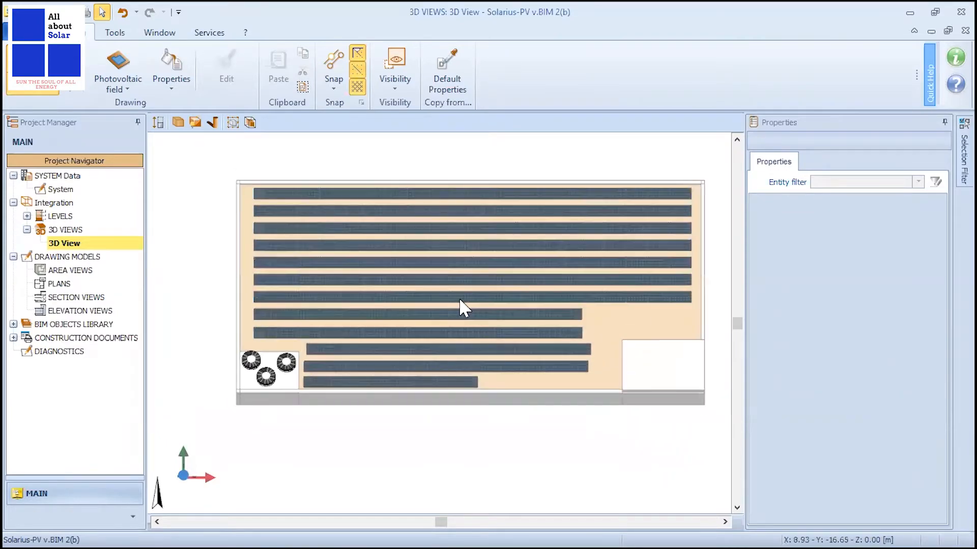
# Enable lights and shadows and examine the shading on the lowest module row for 21-12-2021 at 15:00:05.
pyautogui.click(213, 122)
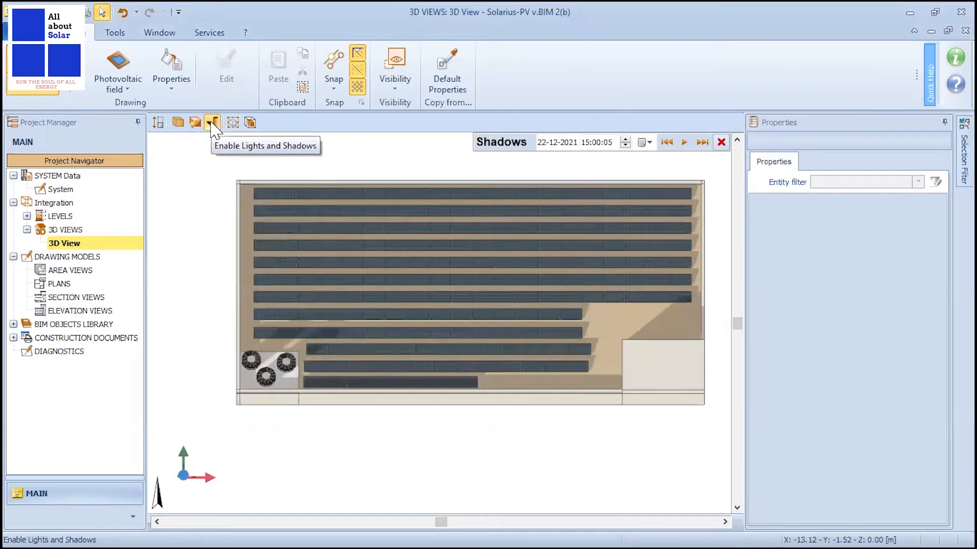
pyautogui.scroll(1, 371, 375)
pyautogui.scroll(2, 333, 373)
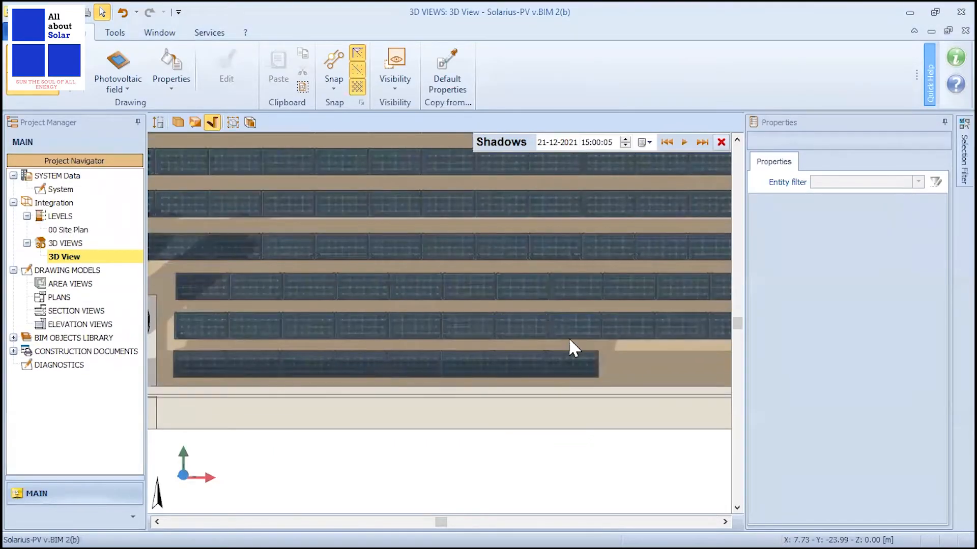
pyautogui.moveTo(529, 148)
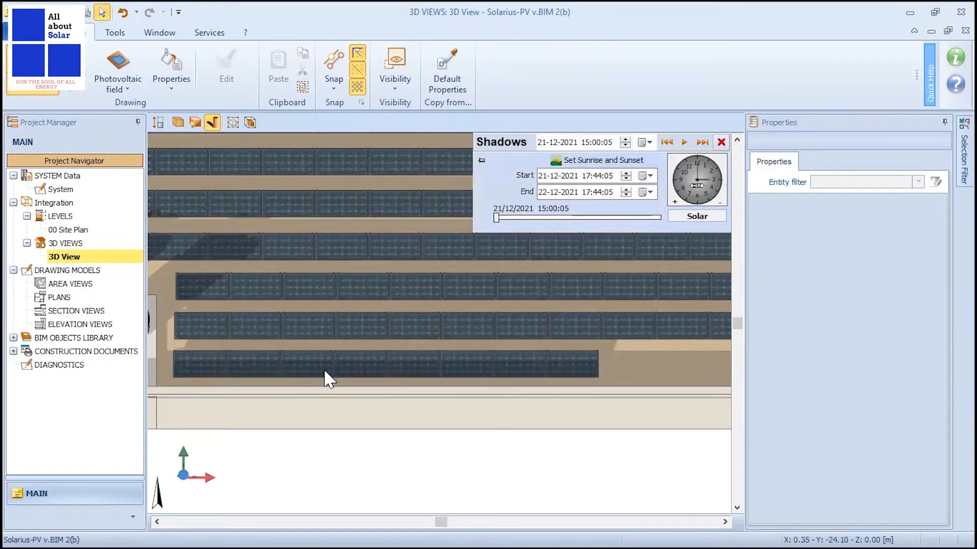
pyautogui.scroll(-2, 323, 368)
pyautogui.scroll(2, 420, 364)
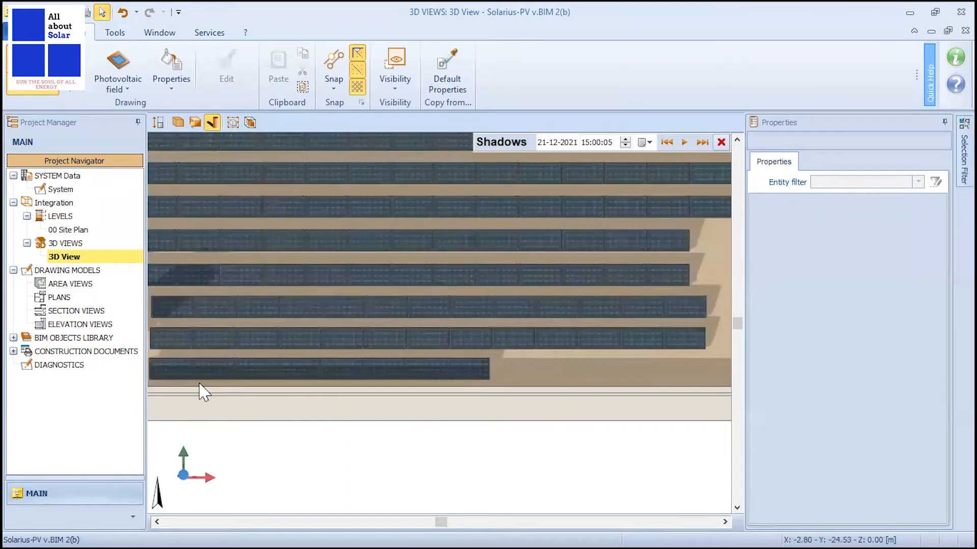
pyautogui.scroll(-2, 539, 361)
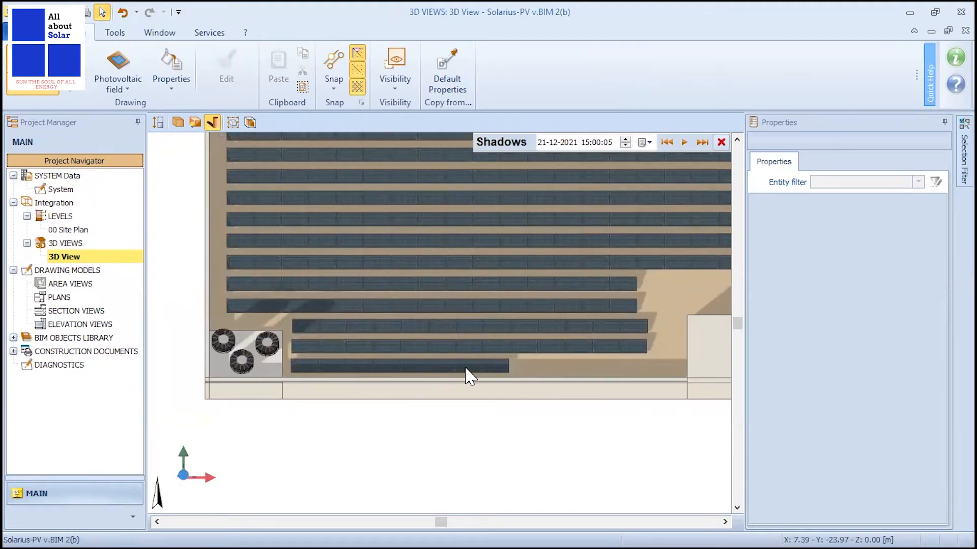
pyautogui.scroll(3, 521, 371)
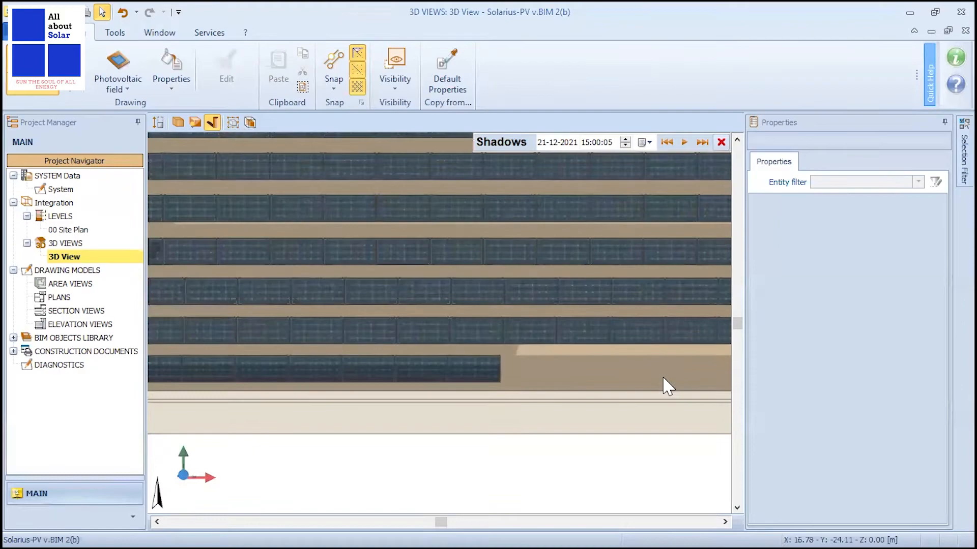
pyautogui.scroll(-1, 665, 386)
pyautogui.scroll(-1, 611, 382)
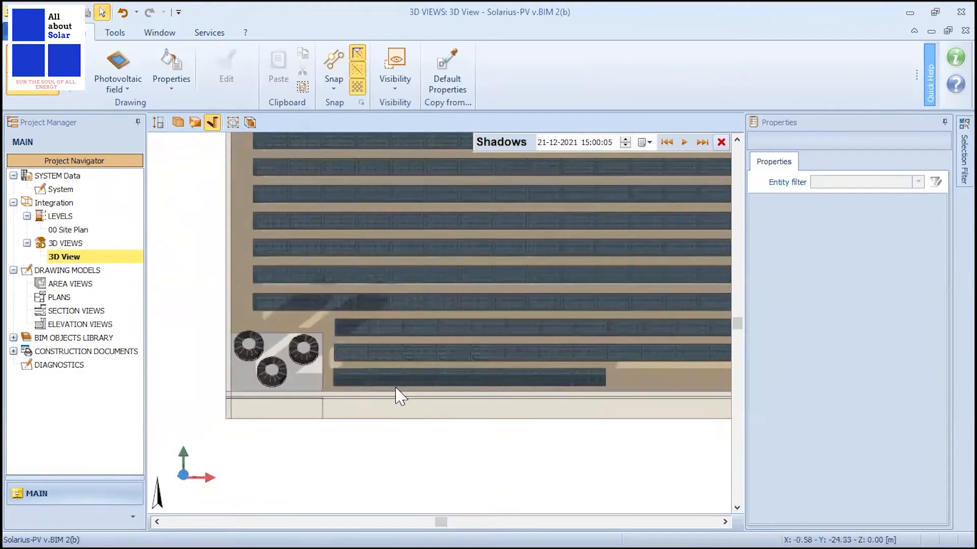
# Examine which modules are shaded by the water tanks and by the raised block on the roof.
pyautogui.scroll(2, 325, 304)
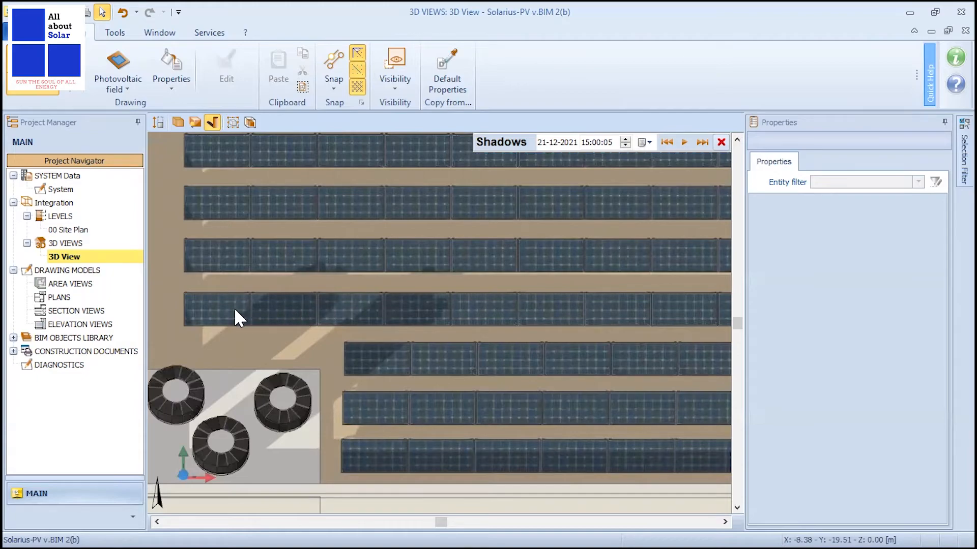
pyautogui.scroll(-5, 235, 316)
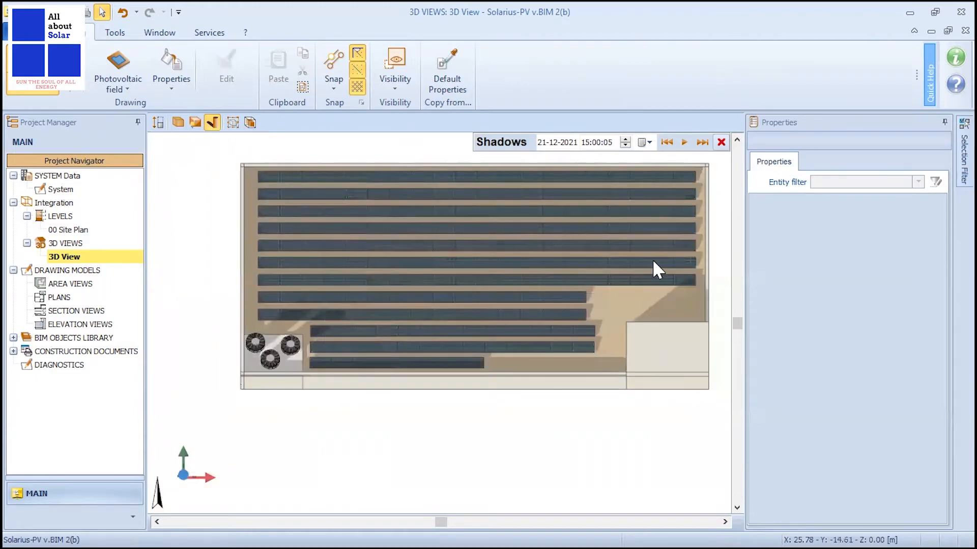
pyautogui.scroll(2, 690, 288)
pyautogui.scroll(-1, 667, 330)
pyautogui.scroll(2, 695, 309)
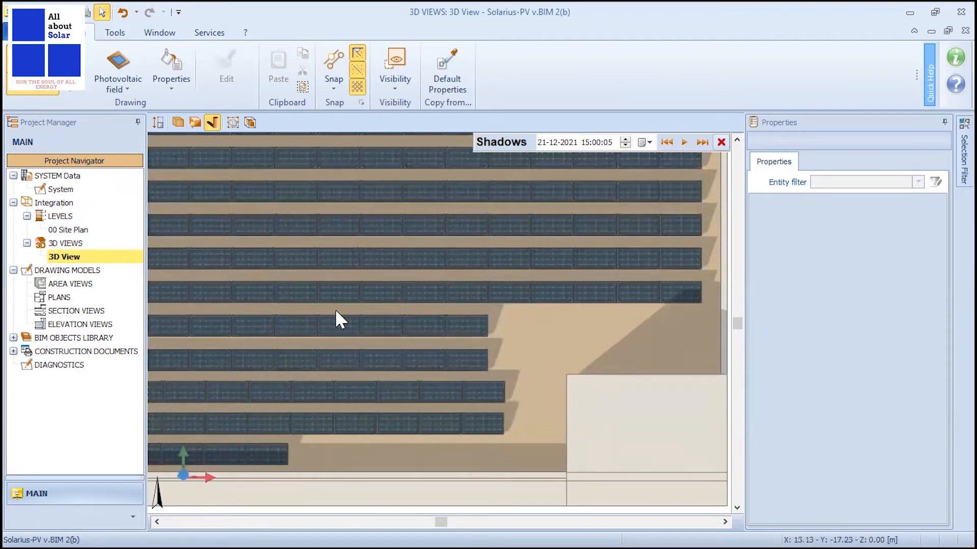
pyautogui.scroll(-3, 366, 318)
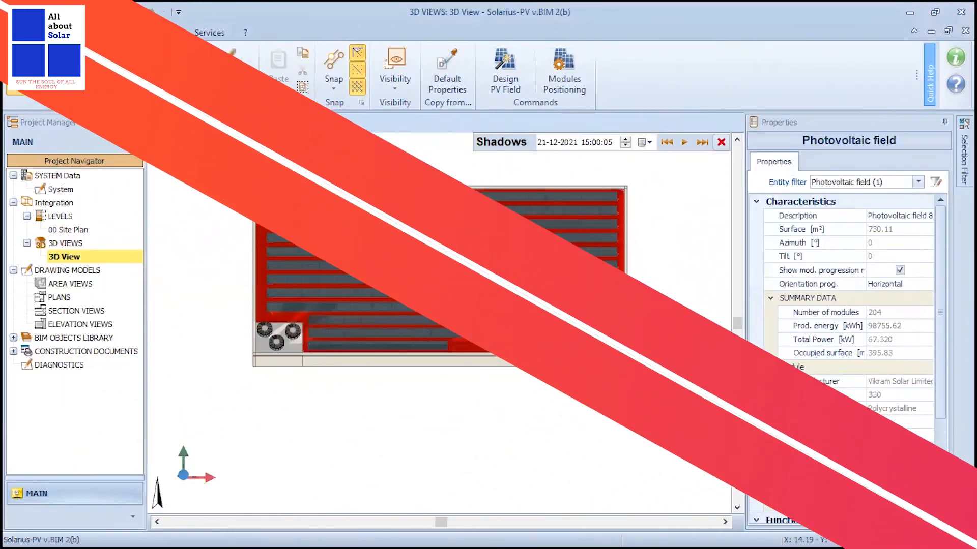
# Switch to Calculator, subtract 14 modules from 204, and return to the 3D view.
pyautogui.scroll(4, 509, 290)
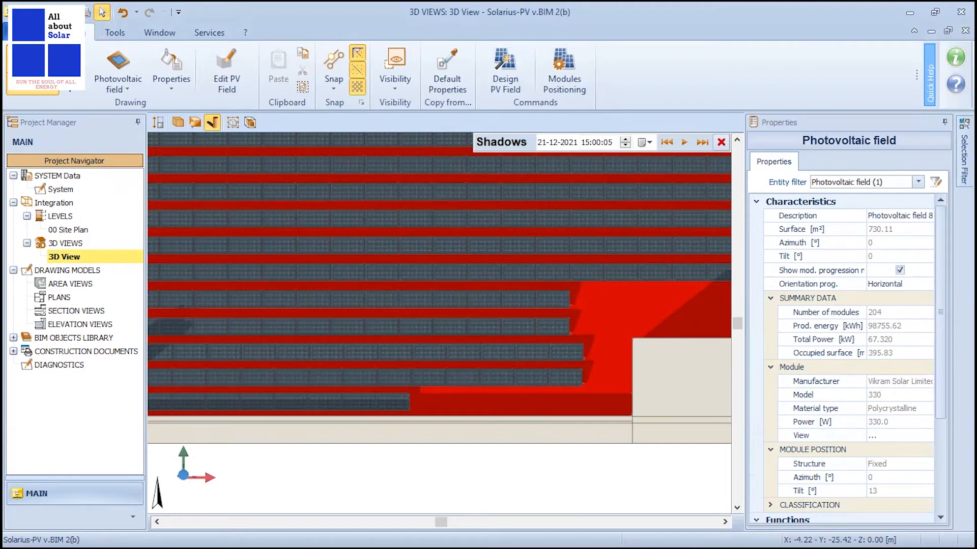
pyautogui.write('204')
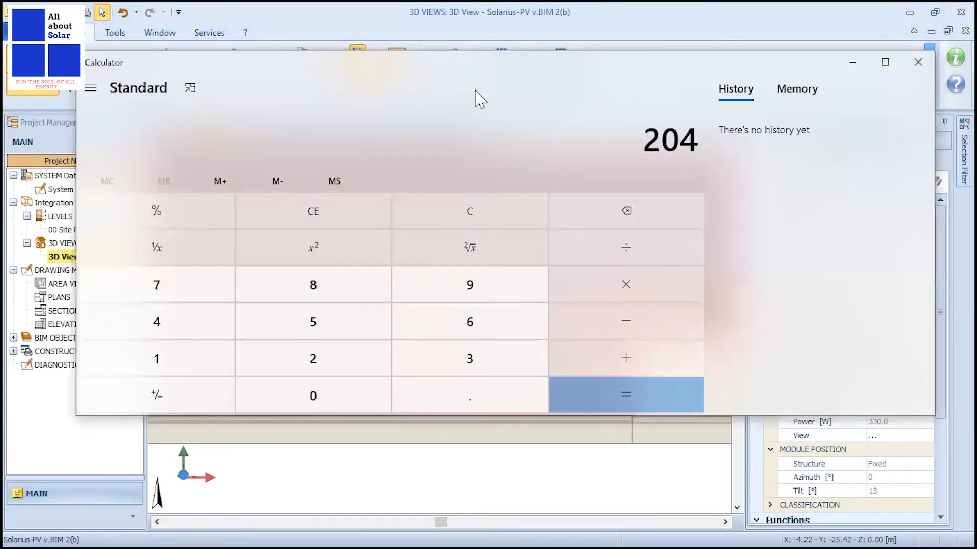
pyautogui.write(' - 14')
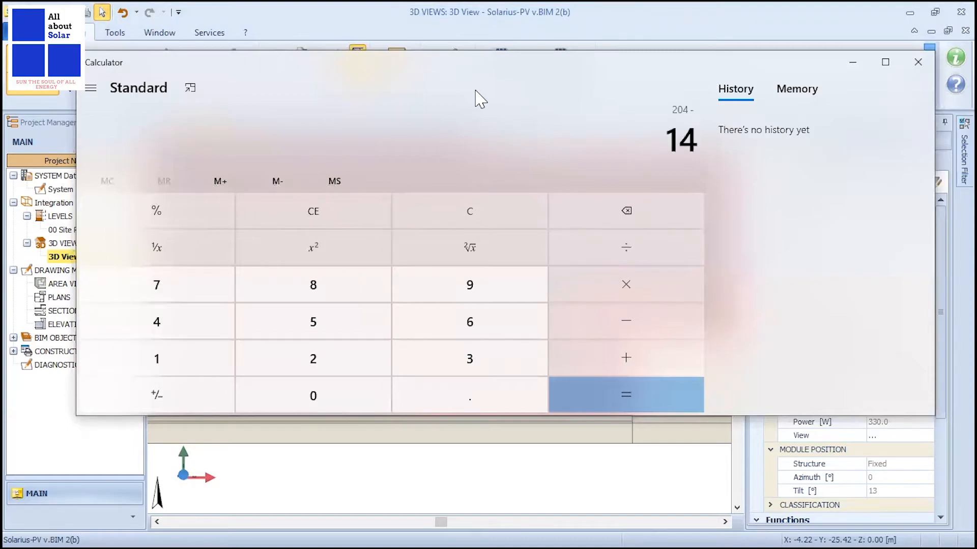
pyautogui.press('Return')
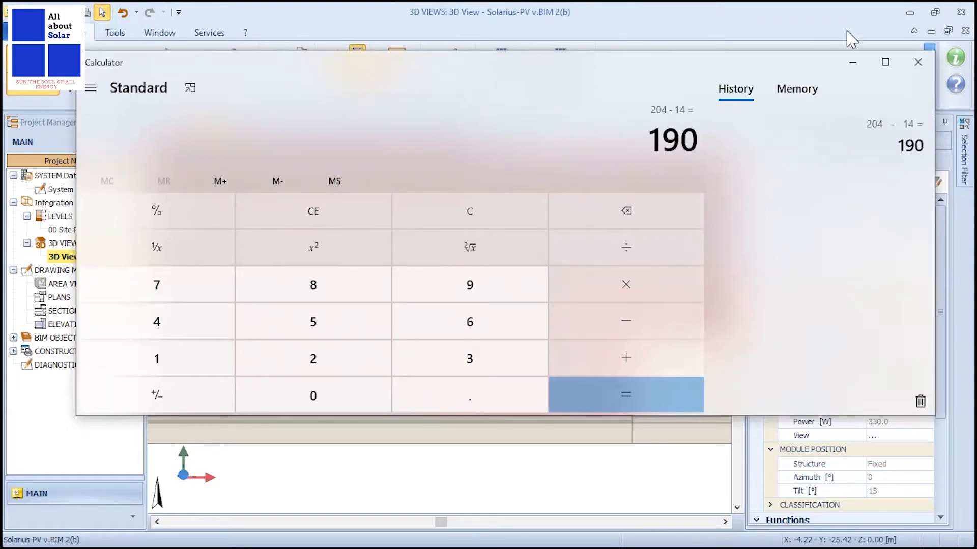
pyautogui.click(853, 62)
# Delete the photovoltaic field from the roof together with all its modules.
pyautogui.scroll(-3, 494, 353)
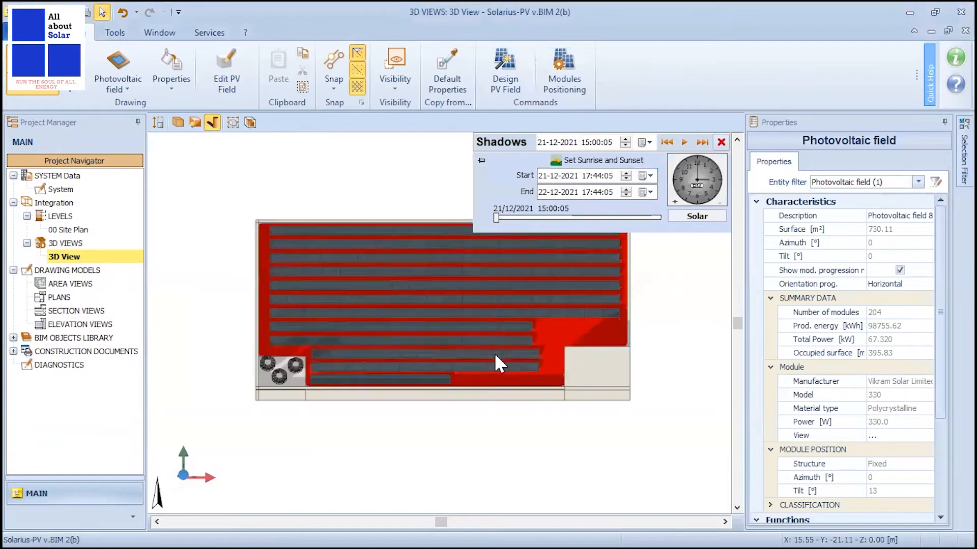
pyautogui.scroll(2, 548, 387)
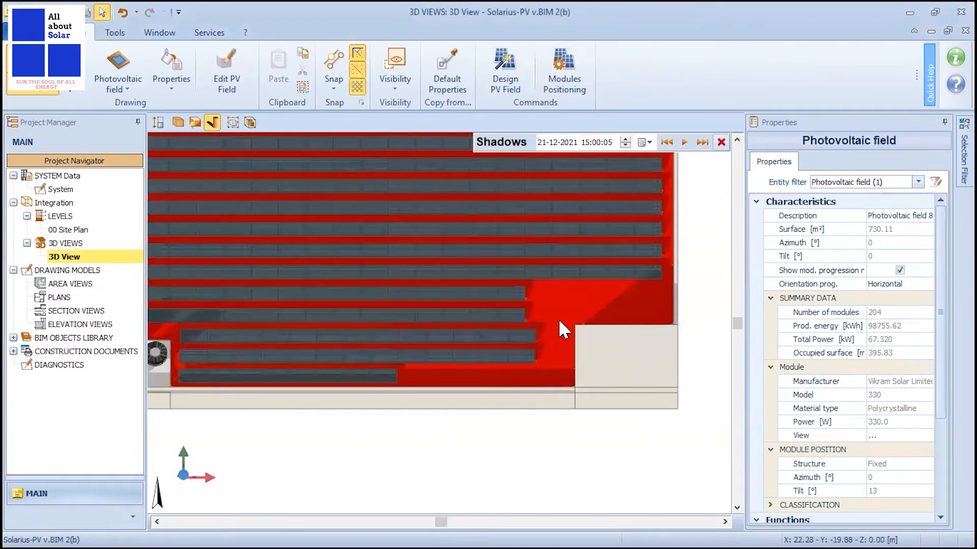
pyautogui.press('Delete')
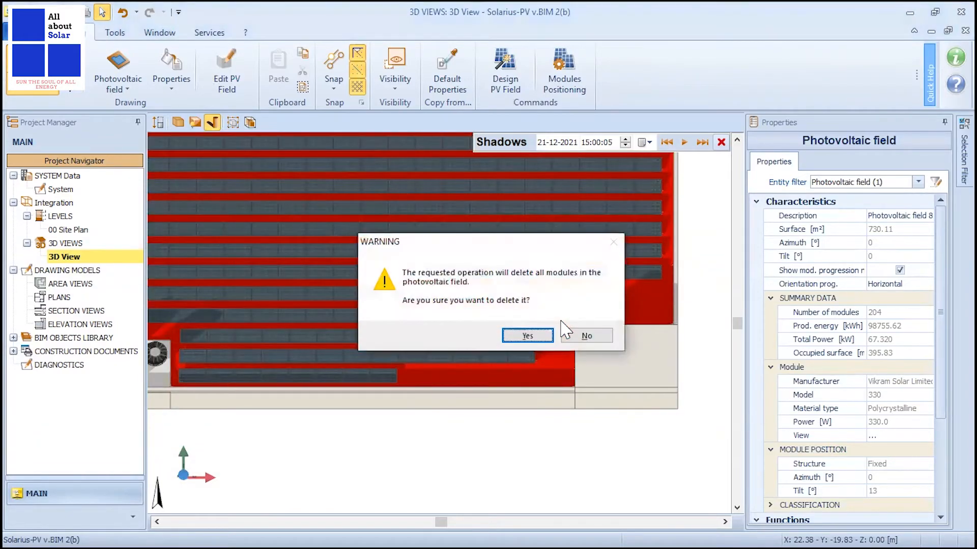
pyautogui.click(528, 336)
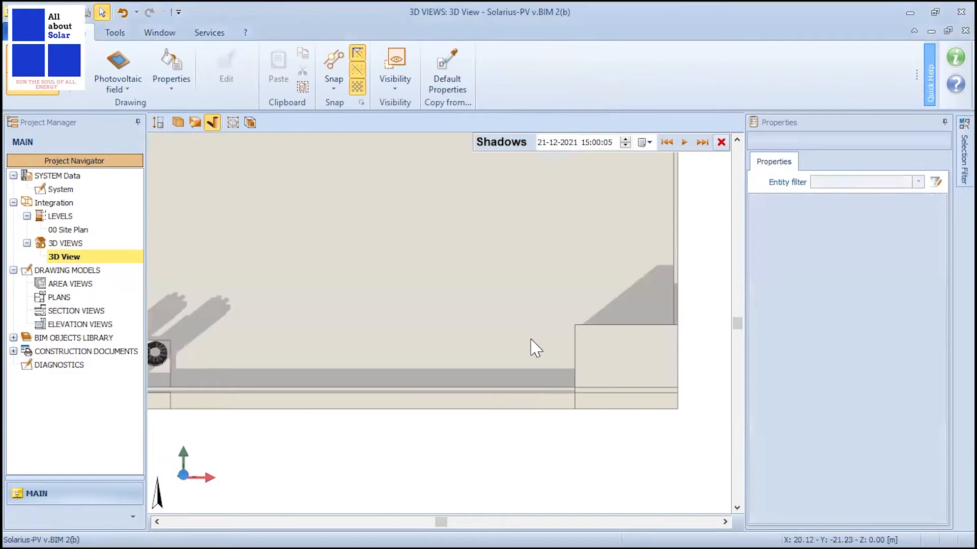
# Create a new photovoltaic field on the main roof surface, excluding the tank area and raised block, and finish its outline.
pyautogui.scroll(-3, 533, 348)
pyautogui.scroll(2, 530, 331)
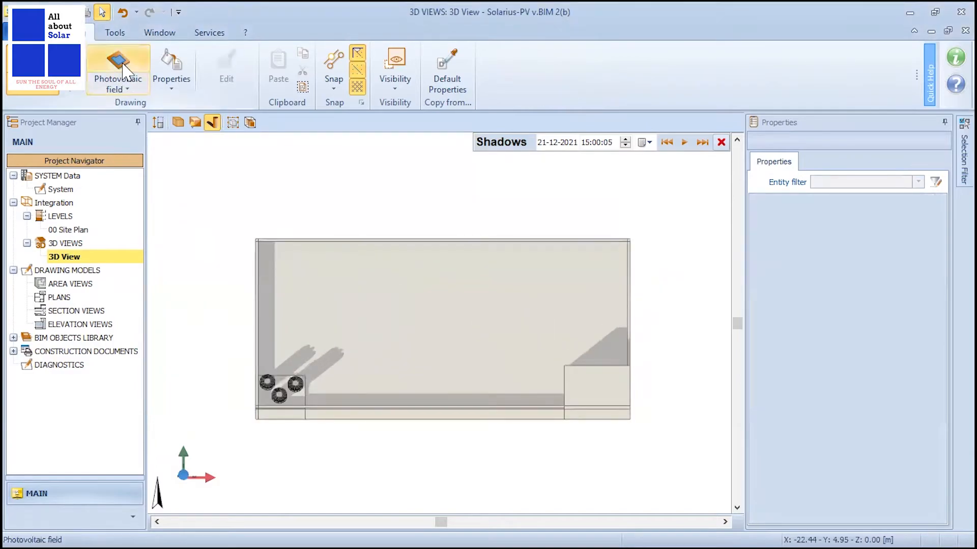
pyautogui.click(125, 71)
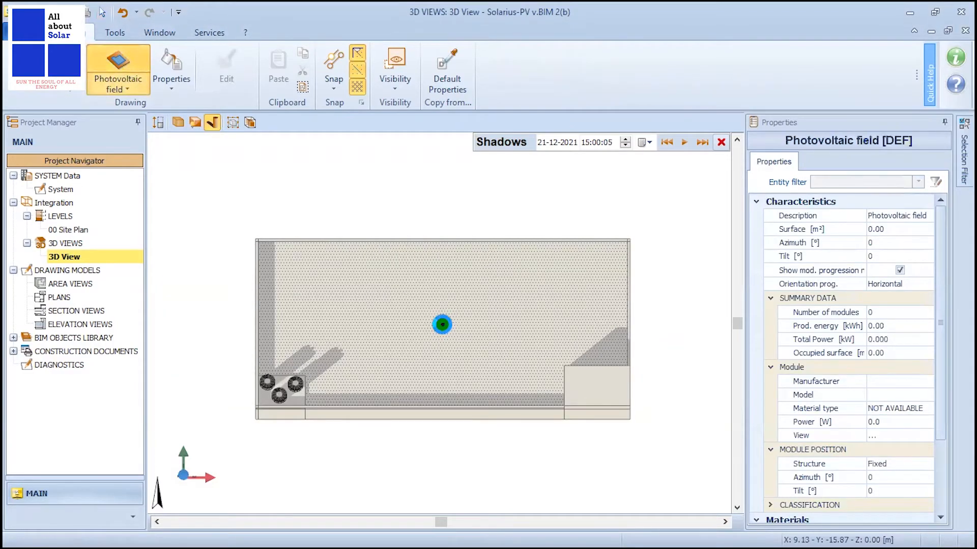
pyautogui.click(442, 325)
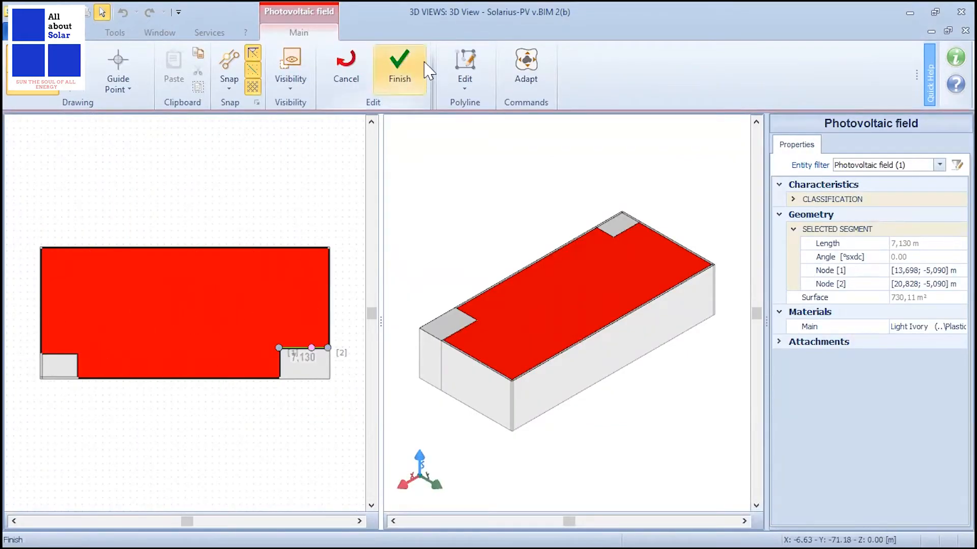
pyautogui.click(402, 68)
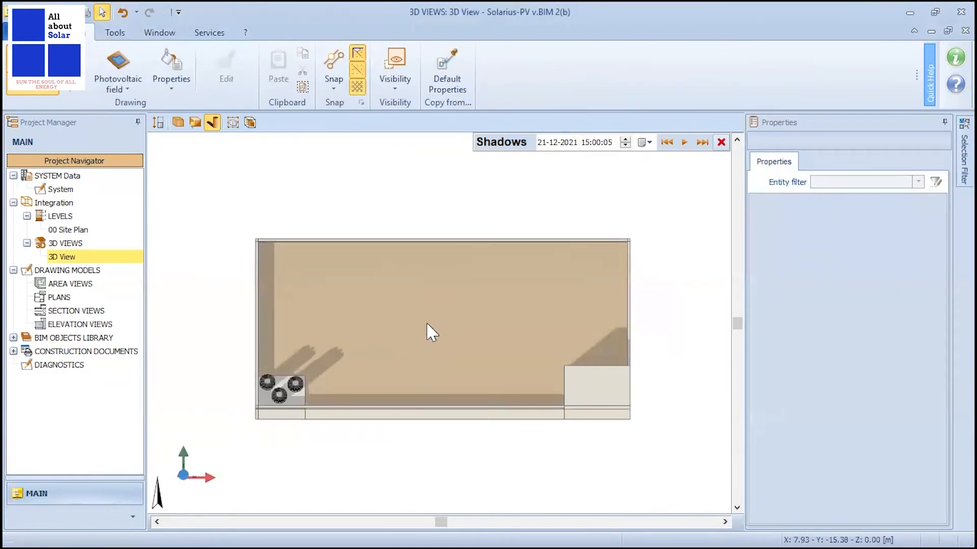
# Begin designing the new photovoltaic field with modules not parallel to the surfaces and a 13° tilt, and continue to module selection.
pyautogui.click(505, 71)
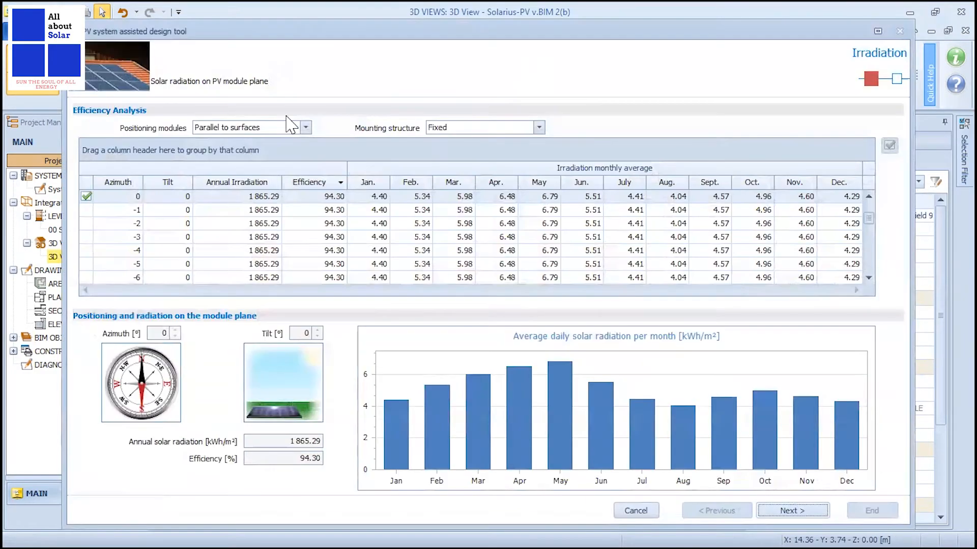
pyautogui.click(291, 128)
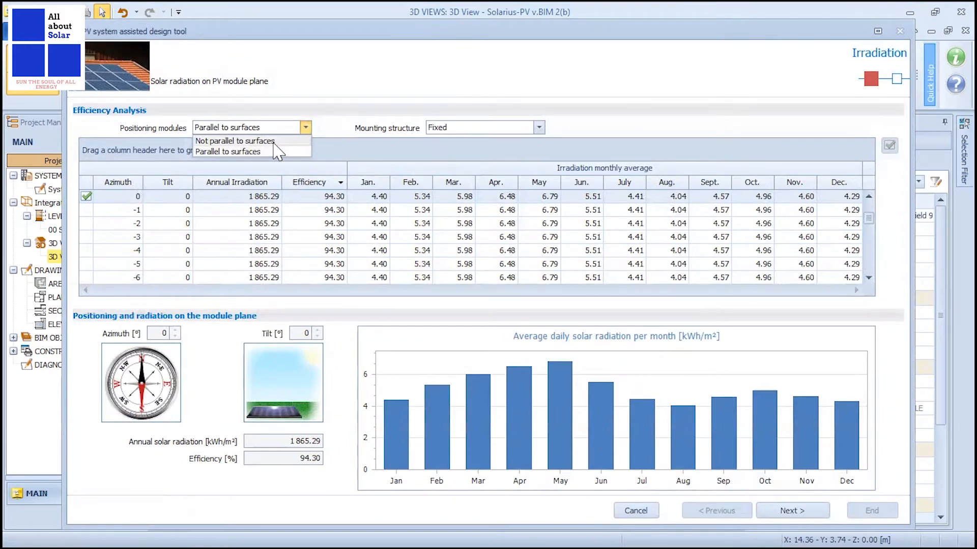
pyautogui.click(273, 141)
pyautogui.click(296, 333)
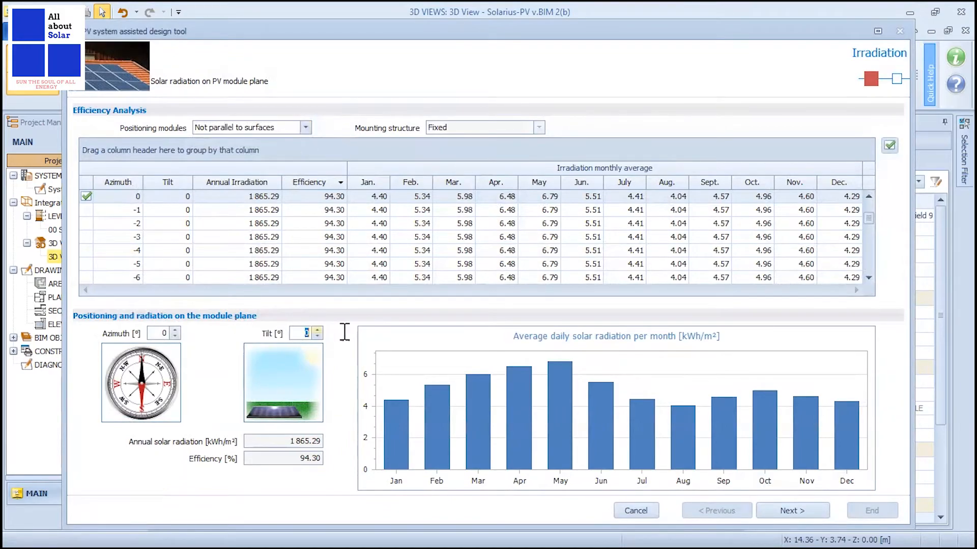
pyautogui.write('13')
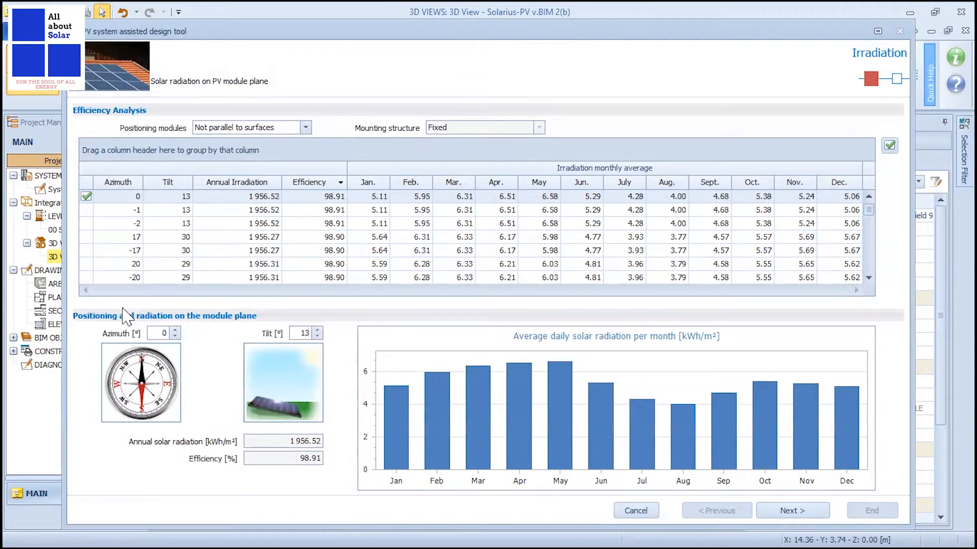
pyautogui.click(794, 511)
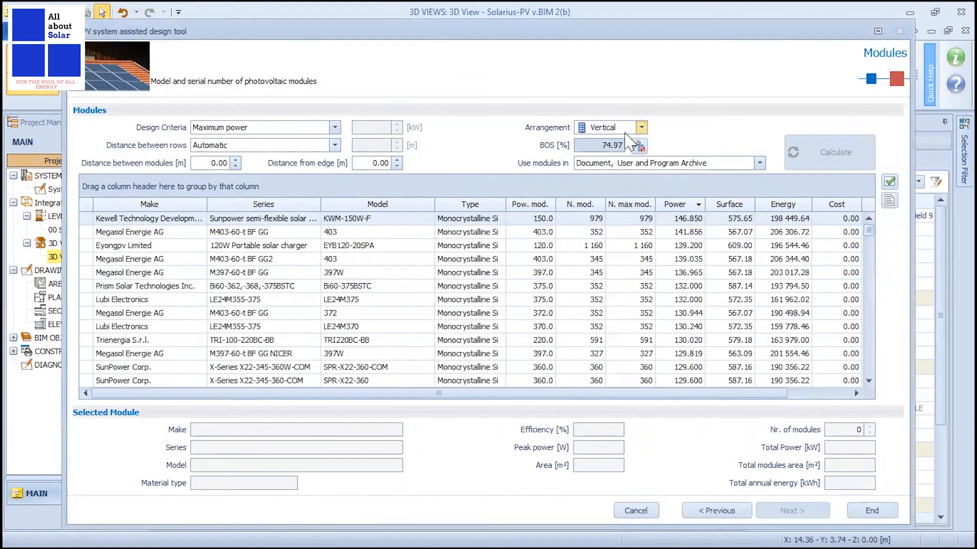
pyautogui.click(631, 127)
pyautogui.click(613, 152)
pyautogui.click(263, 131)
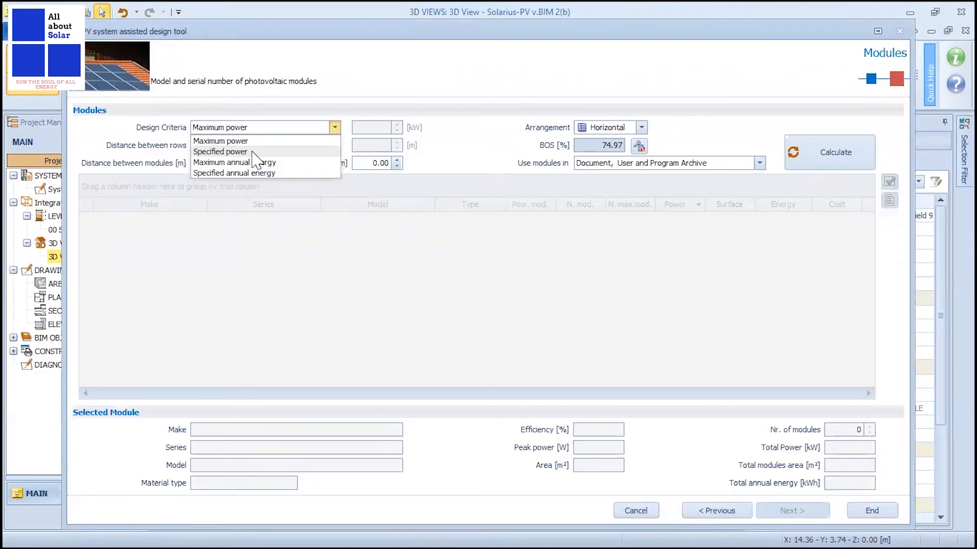
pyautogui.click(252, 152)
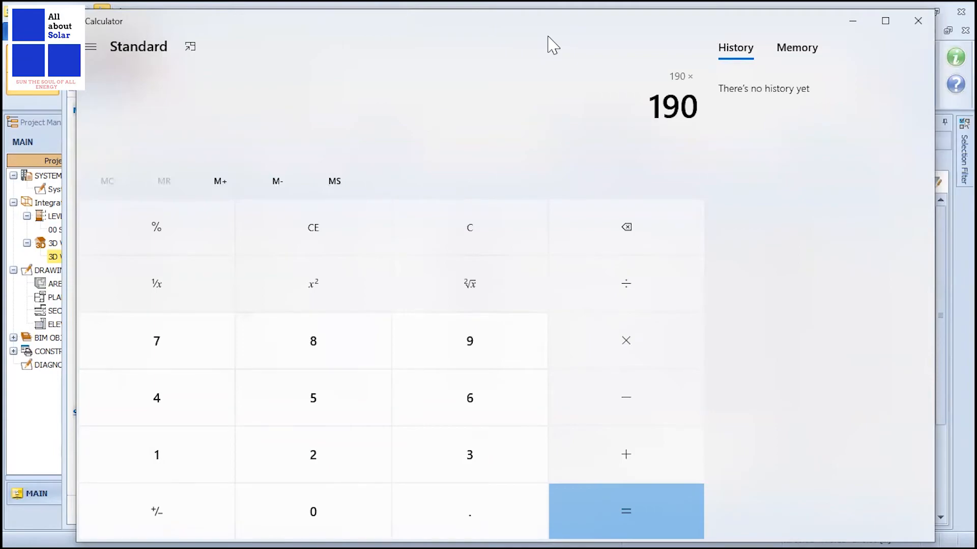
# In Calculator, multiply 190 modules by 330 W and return to the PV design tool.
pyautogui.write('330')
pyautogui.press('Return')
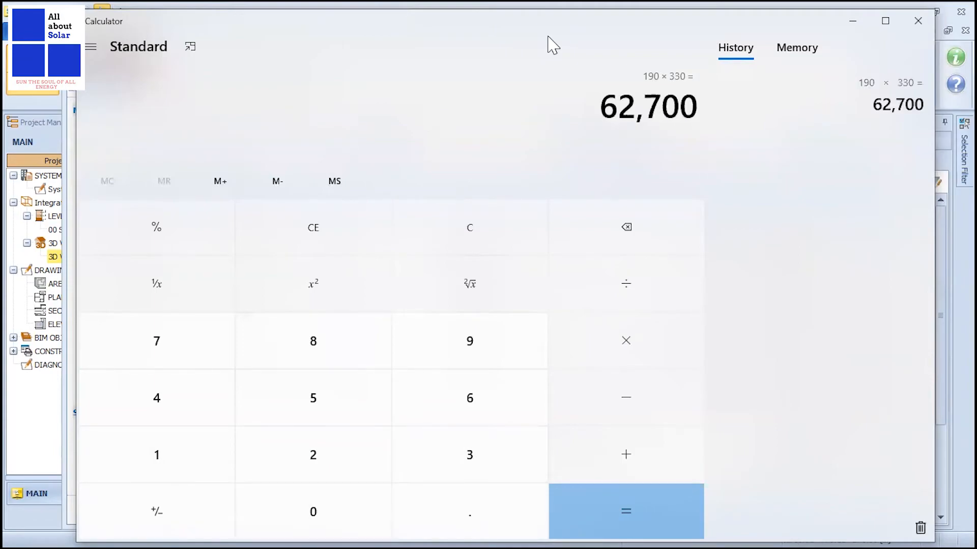
pyautogui.click(853, 21)
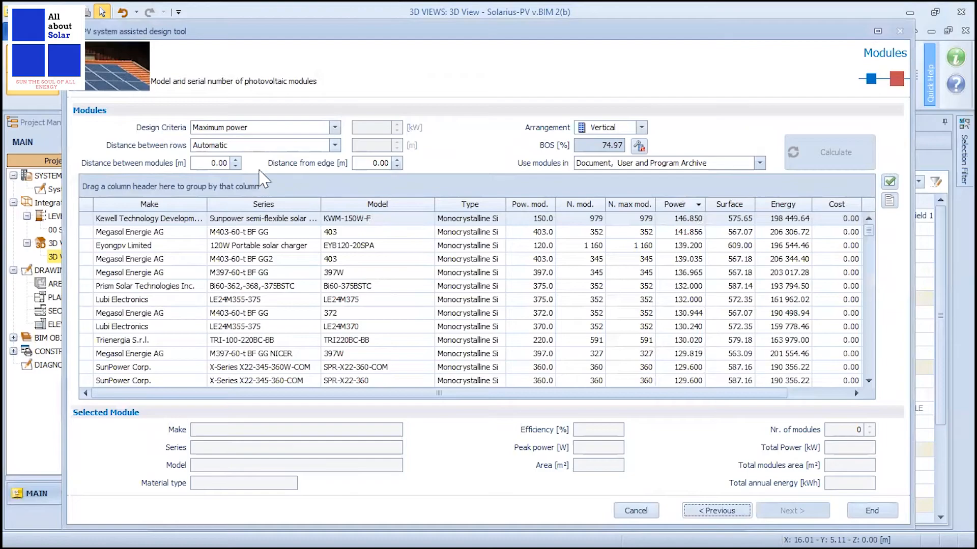
# Set the design criterion to Specified power with a value of 62.700 kW.
pyautogui.click(282, 128)
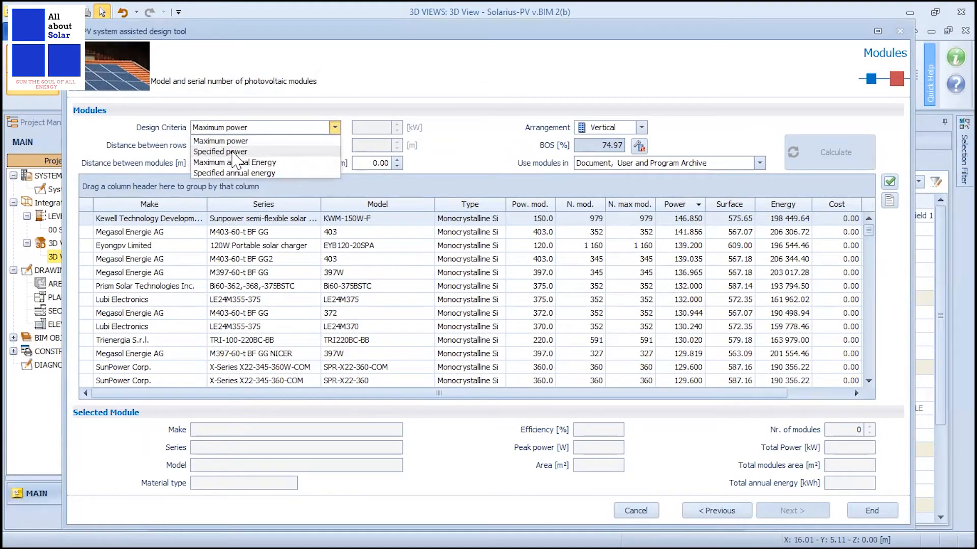
pyautogui.click(233, 152)
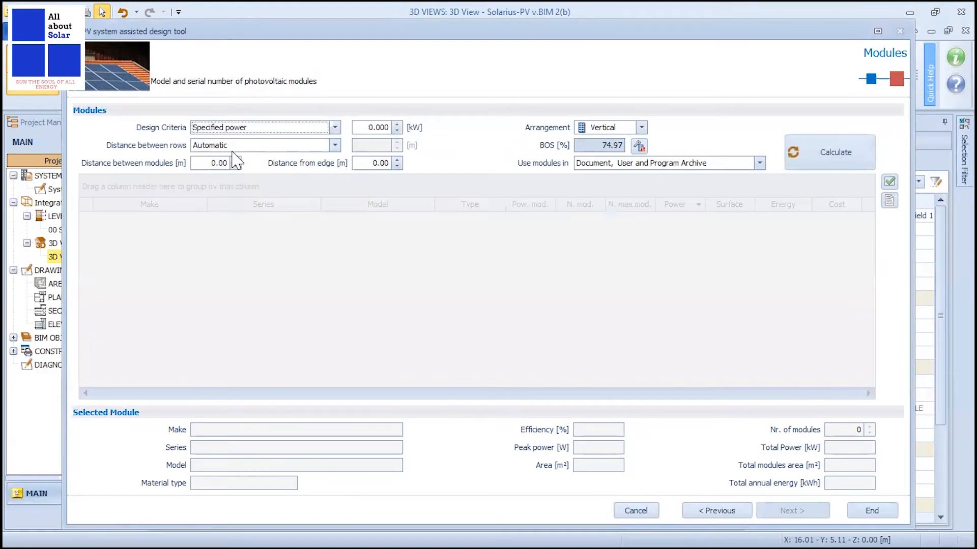
pyautogui.click(404, 127)
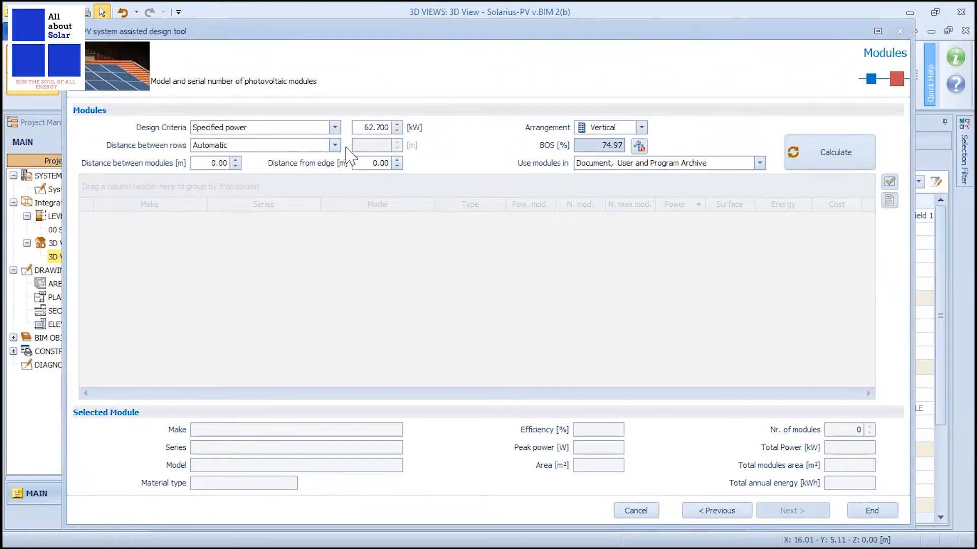
# Set a manual row distance of 0.60 m, a module distance of 0.02 m and an edge distance of 0.50 m.
pyautogui.click(248, 145)
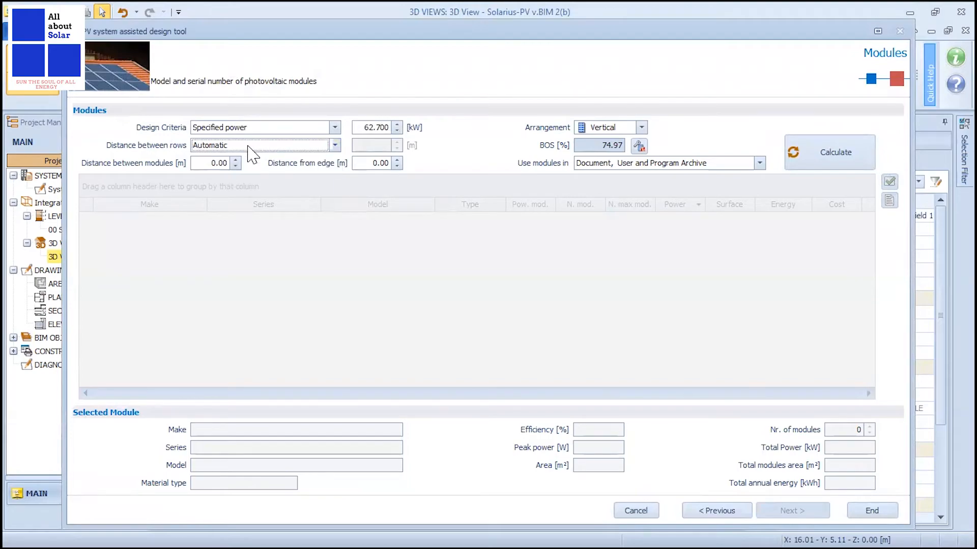
pyautogui.click(259, 151)
pyautogui.click(243, 168)
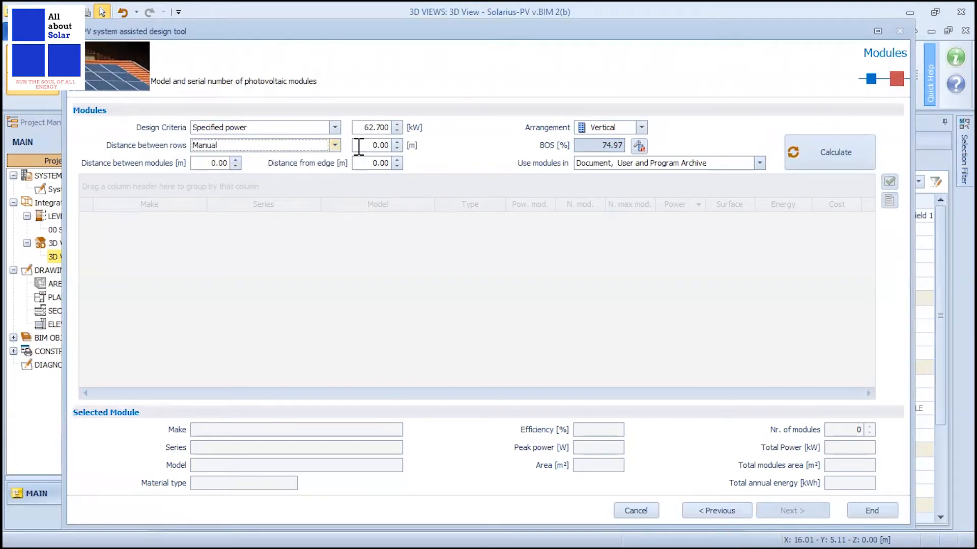
pyautogui.click(382, 145)
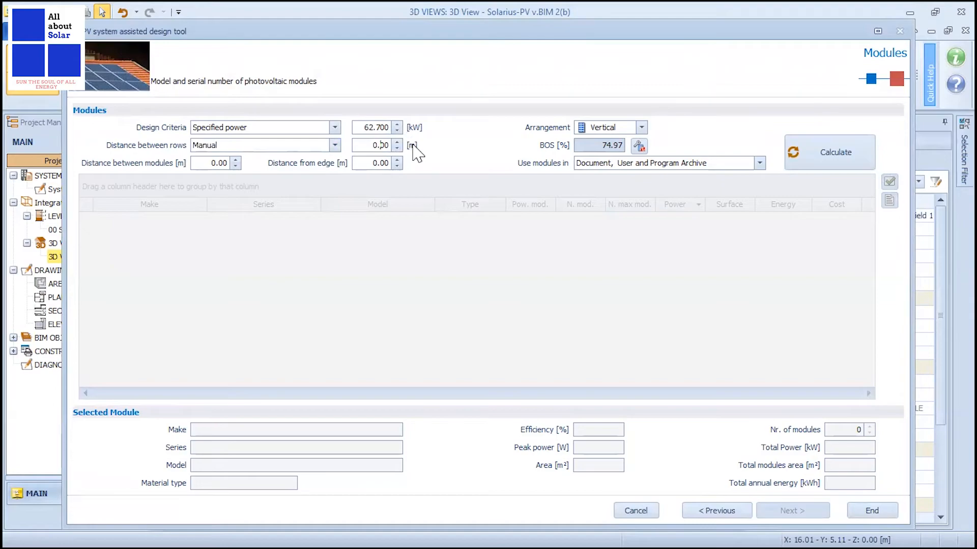
pyautogui.click(216, 162)
pyautogui.click(369, 163)
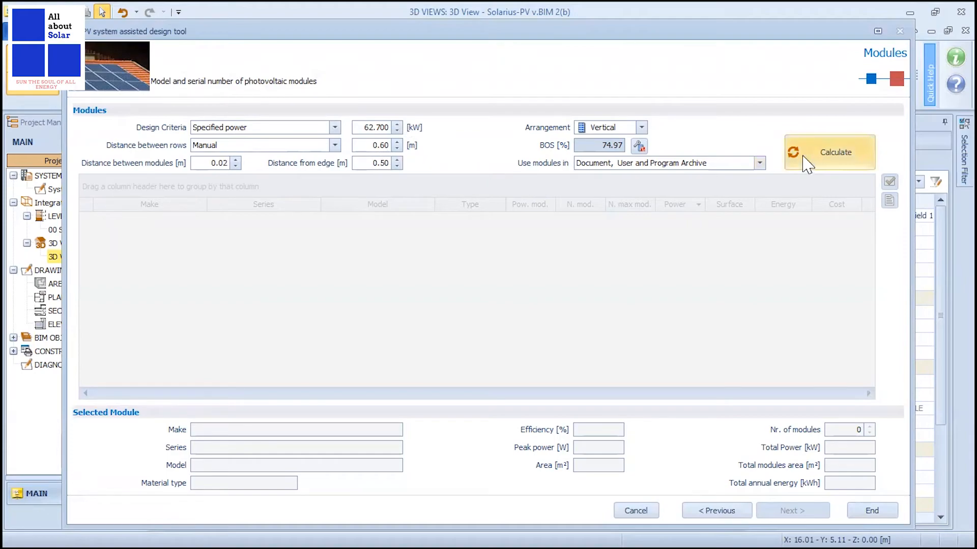
# Set the module arrangement to Horizontal and calculate the module options for the field.
pyautogui.click(617, 129)
pyautogui.click(606, 154)
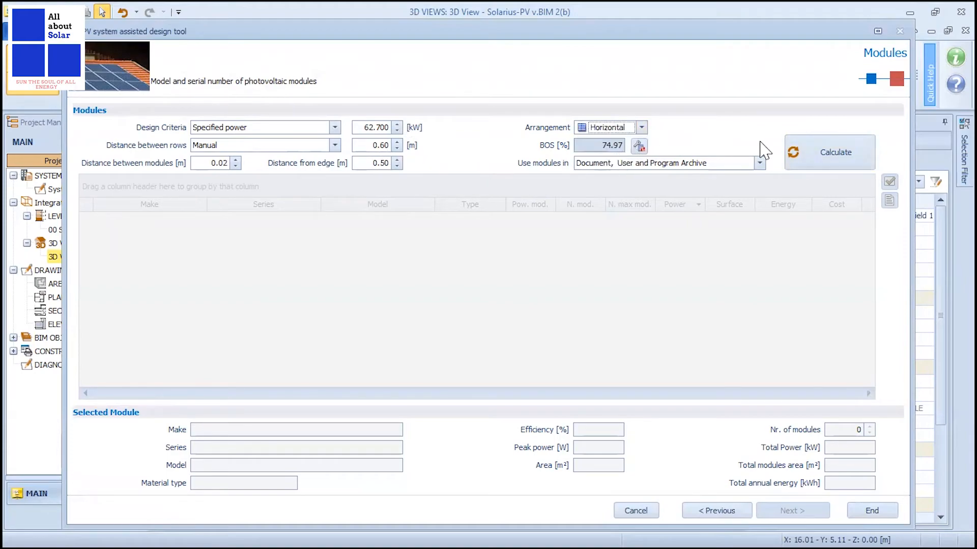
pyautogui.click(798, 153)
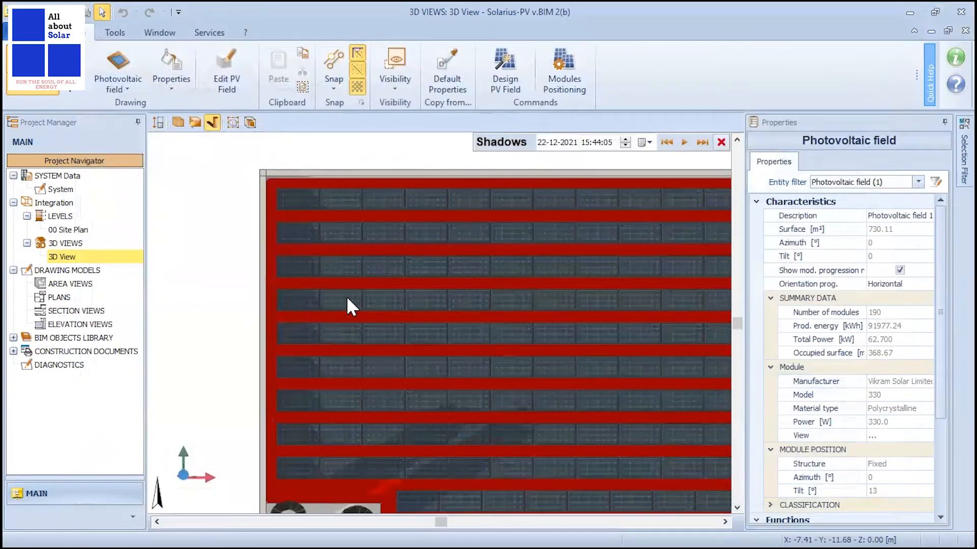
# Set the shadow time to 15:00 on 22-12-2021 and examine the shading on the module rows.
pyautogui.scroll(-3, 347, 298)
pyautogui.scroll(1, 527, 302)
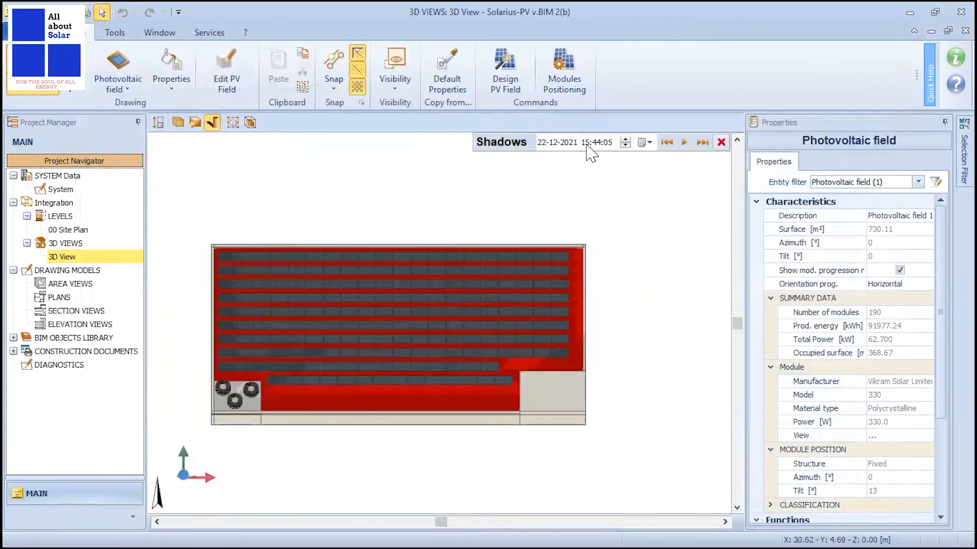
pyautogui.click(599, 145)
pyautogui.write('00')
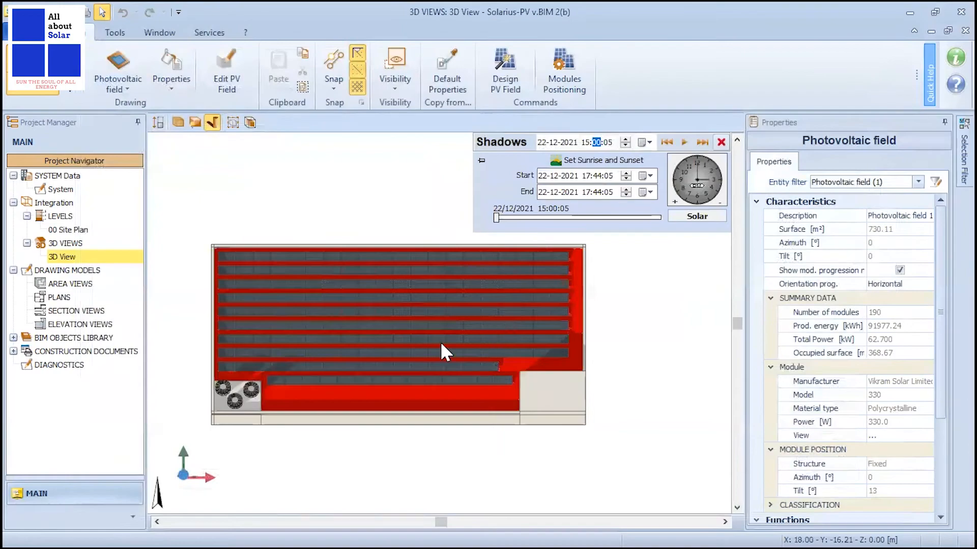
pyautogui.scroll(-2, 442, 349)
pyautogui.scroll(3, 327, 340)
pyautogui.scroll(2, 327, 341)
pyautogui.scroll(-3, 460, 311)
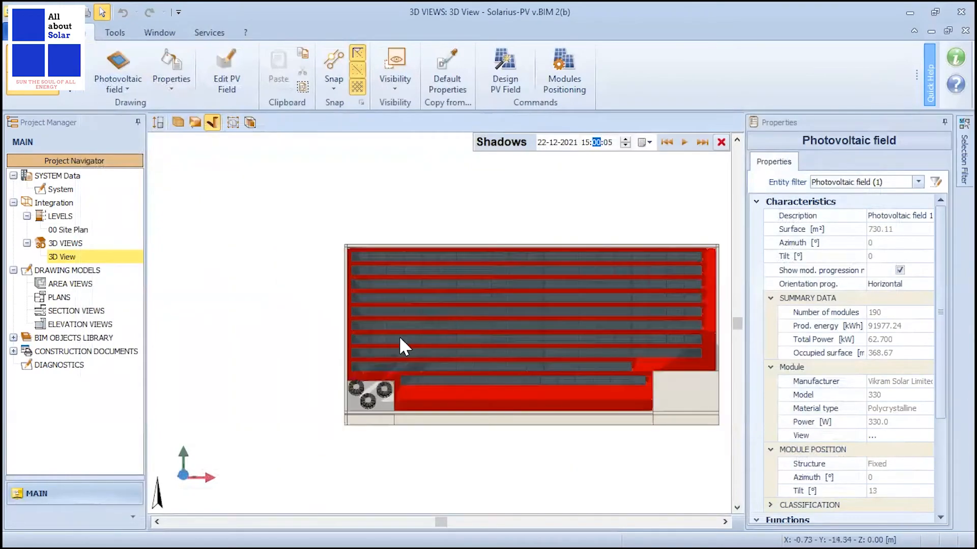
pyautogui.scroll(-3, 399, 336)
# Set the shadow time to 09:00 and examine which modules the water tanks and the raised block shade.
pyautogui.scroll(4, 467, 321)
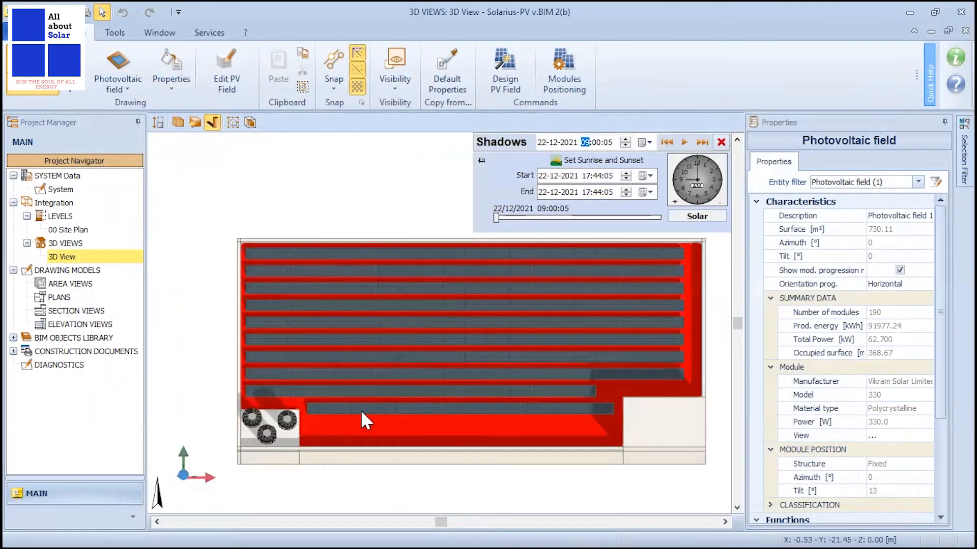
pyautogui.scroll(-1, 484, 403)
pyautogui.scroll(1, 584, 375)
pyautogui.scroll(-2, 527, 407)
pyautogui.scroll(3, 526, 404)
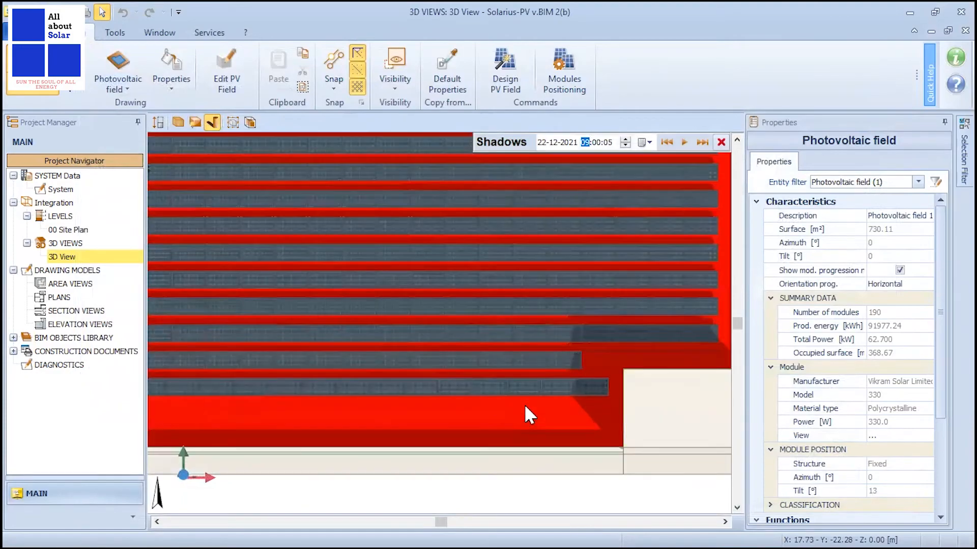
pyautogui.scroll(-2, 533, 407)
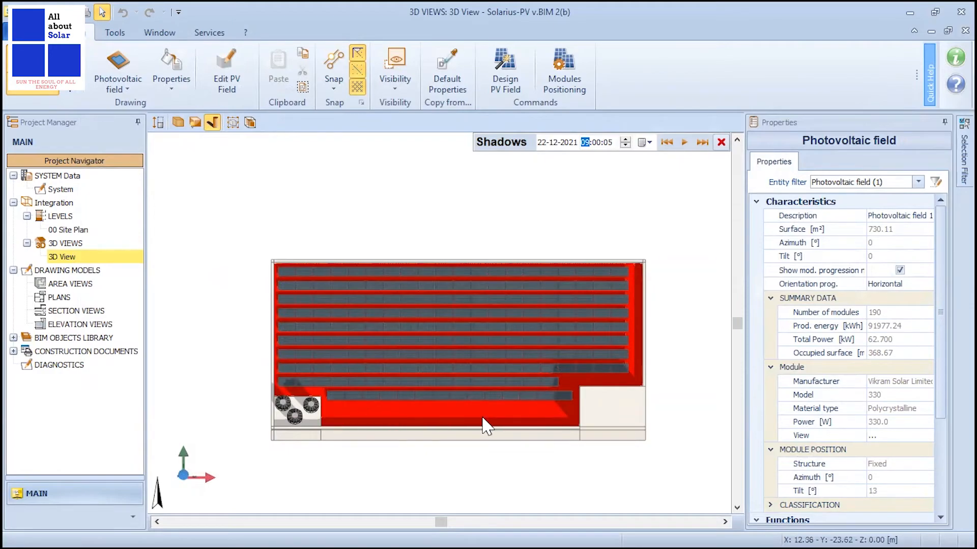
pyautogui.scroll(-1, 547, 331)
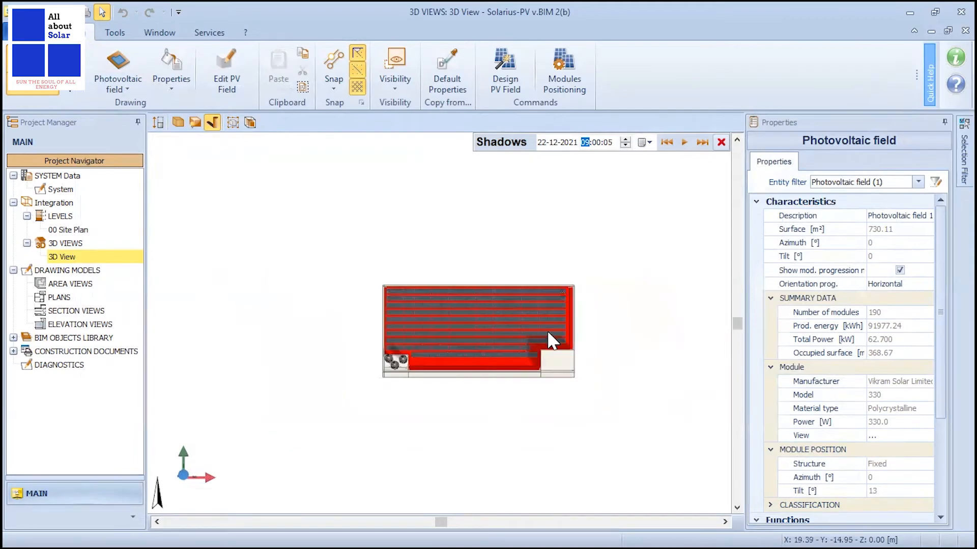
pyautogui.scroll(3, 550, 334)
pyautogui.scroll(-4, 595, 346)
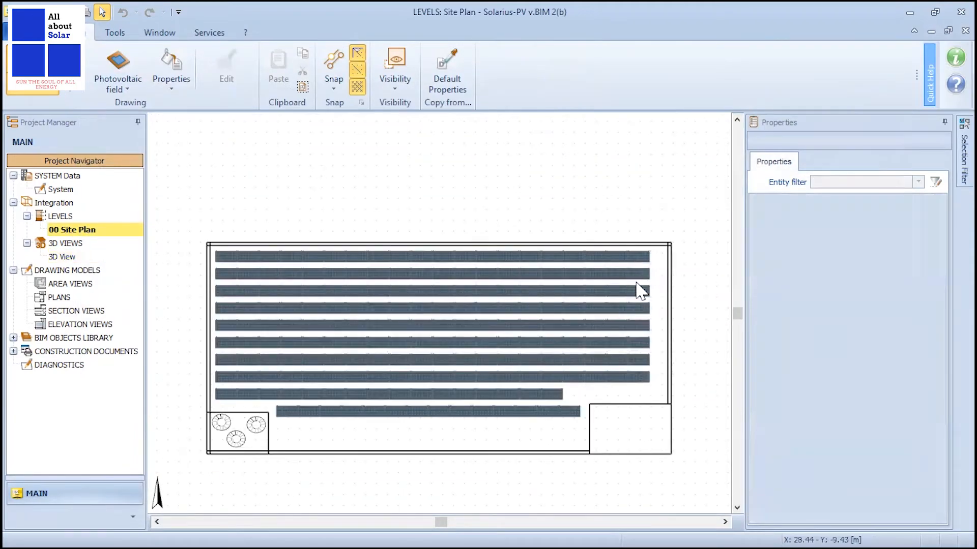
# Move the upper nine rows of modules slightly east and north, centring them between the roof's side parapets.
pyautogui.moveTo(656, 251); pyautogui.dragTo(213, 401)
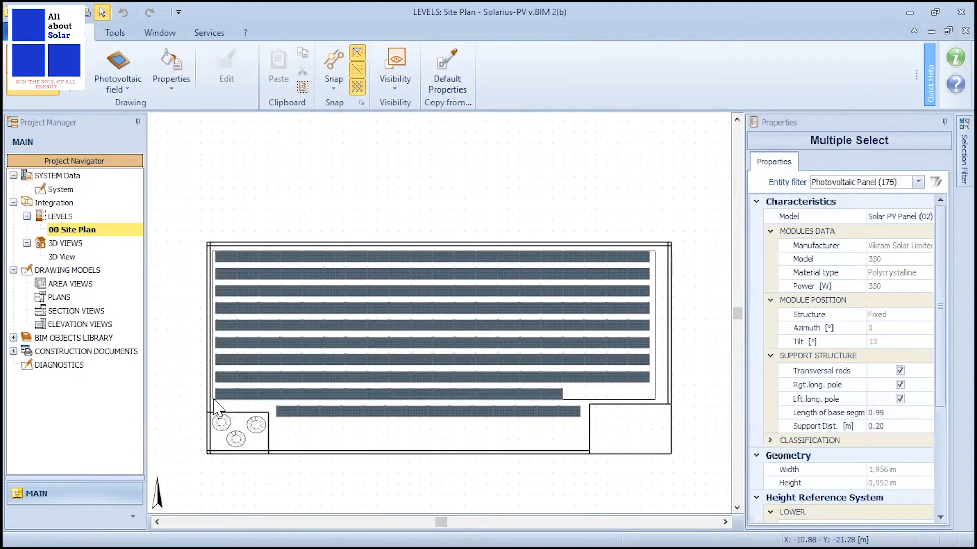
pyautogui.moveTo(433, 325); pyautogui.dragTo(441, 326)
pyautogui.scroll(-2, 354, 328)
pyautogui.scroll(5, 395, 283)
pyautogui.moveTo(451, 252); pyautogui.dragTo(450, 244, button='middle')
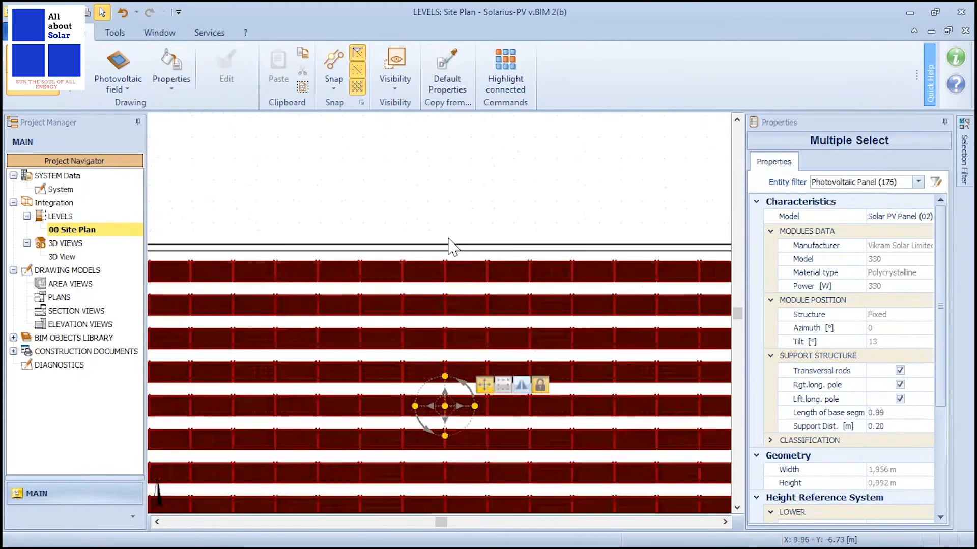
pyautogui.moveTo(445, 406); pyautogui.dragTo(438, 392)
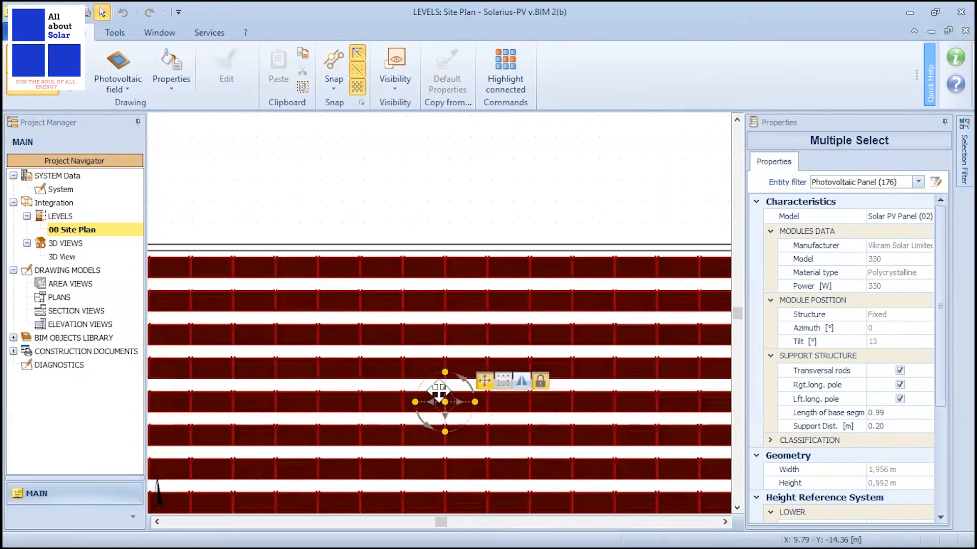
pyautogui.scroll(-3, 433, 386)
pyautogui.click(460, 212)
# Move the southernmost row of 14 modules west, close to the water tank area, and return to the 3D view.
pyautogui.scroll(5, 419, 364)
pyautogui.scroll(-5, 417, 298)
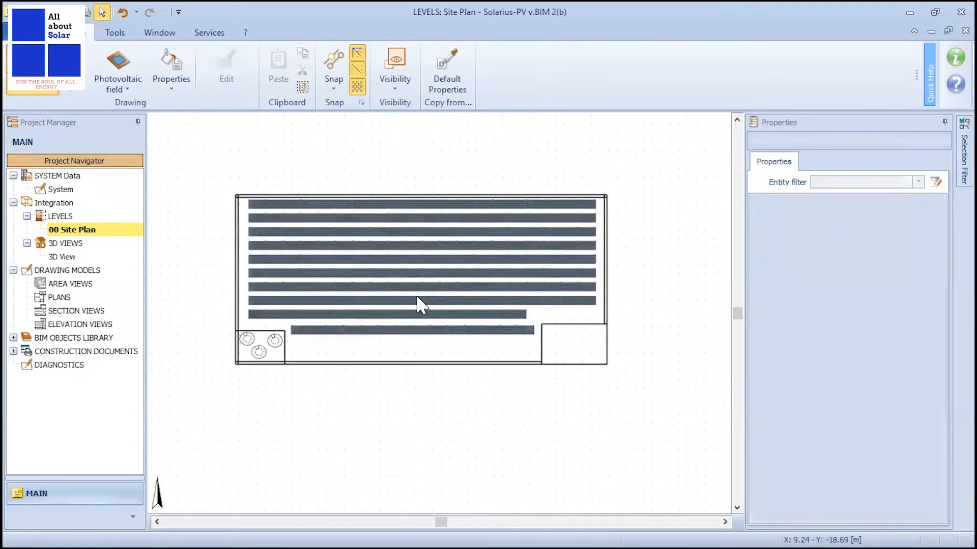
pyautogui.scroll(5, 321, 335)
pyautogui.scroll(-4, 305, 248)
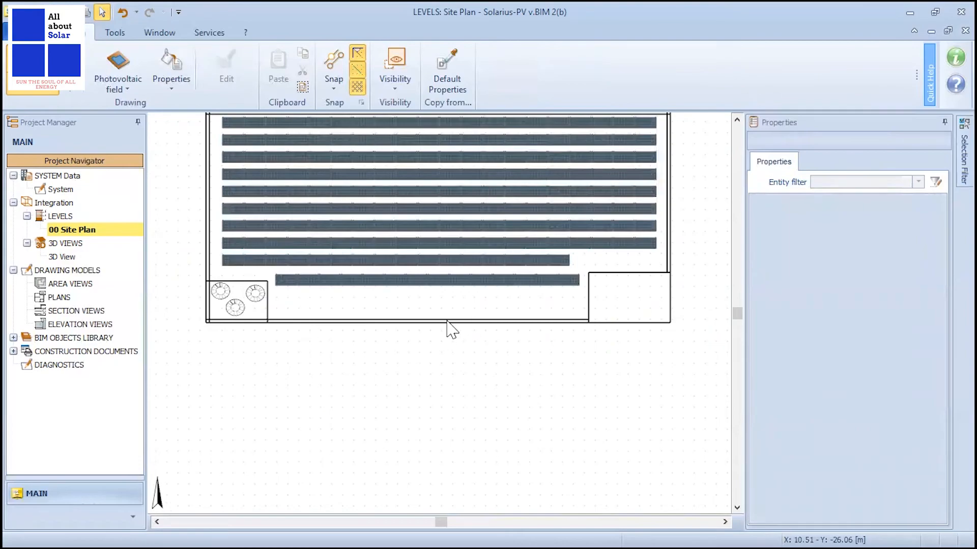
pyautogui.scroll(3, 390, 282)
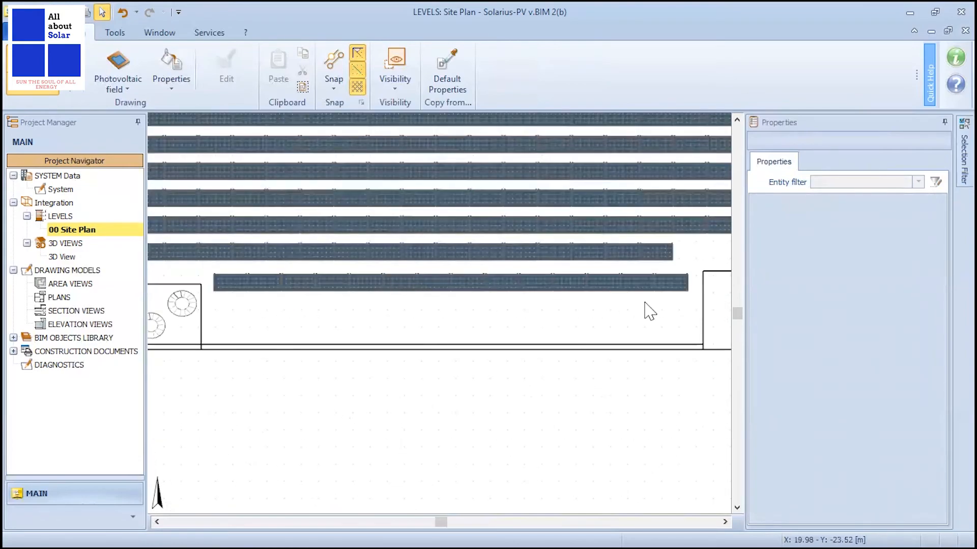
pyautogui.moveTo(695, 271); pyautogui.dragTo(214, 306)
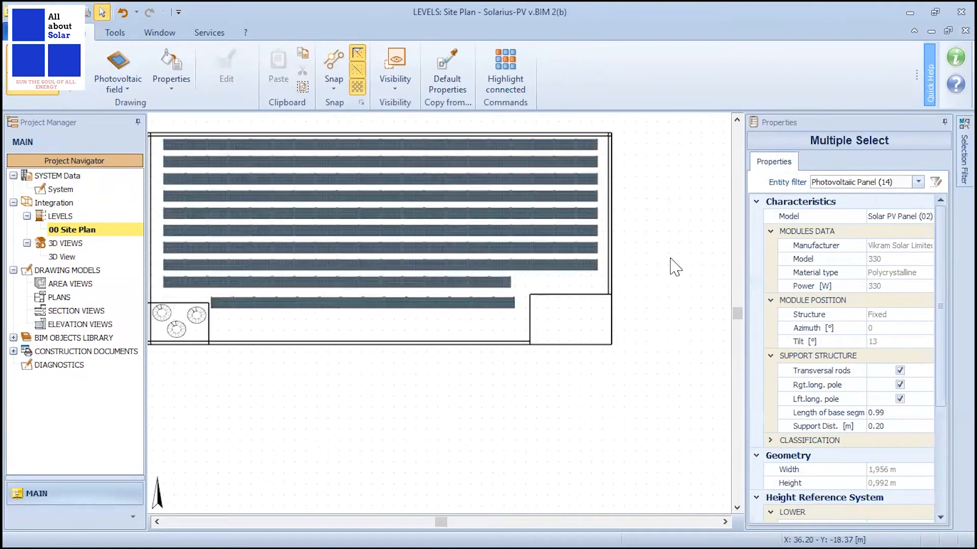
pyautogui.scroll(3, 642, 255)
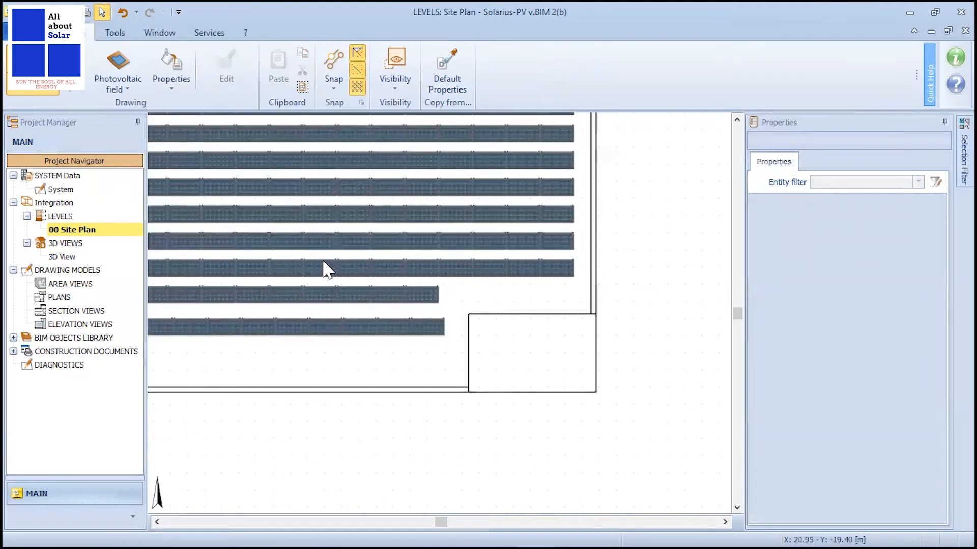
pyautogui.doubleClick(62, 257)
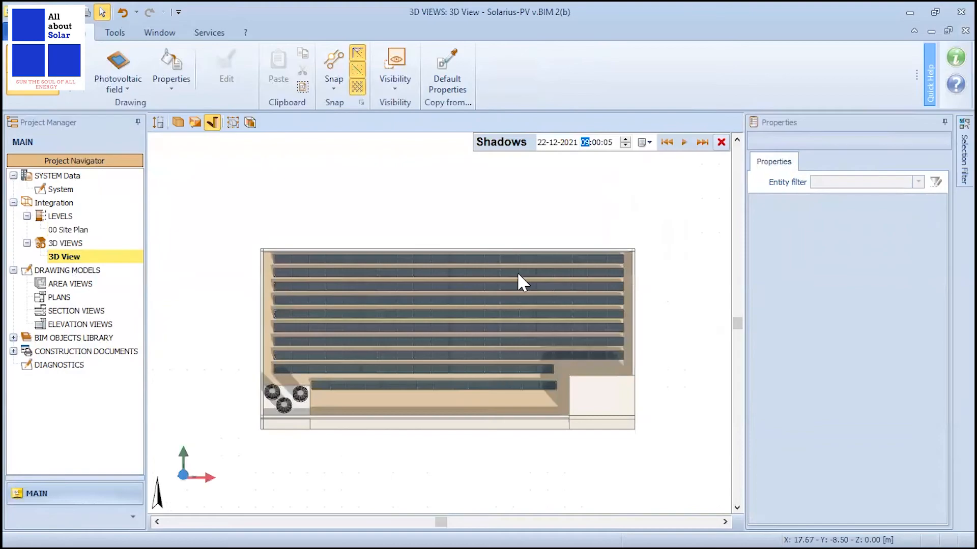
# Examine the 09:00 shading that the raised block and the water tanks cast on the module rows.
pyautogui.scroll(3, 521, 281)
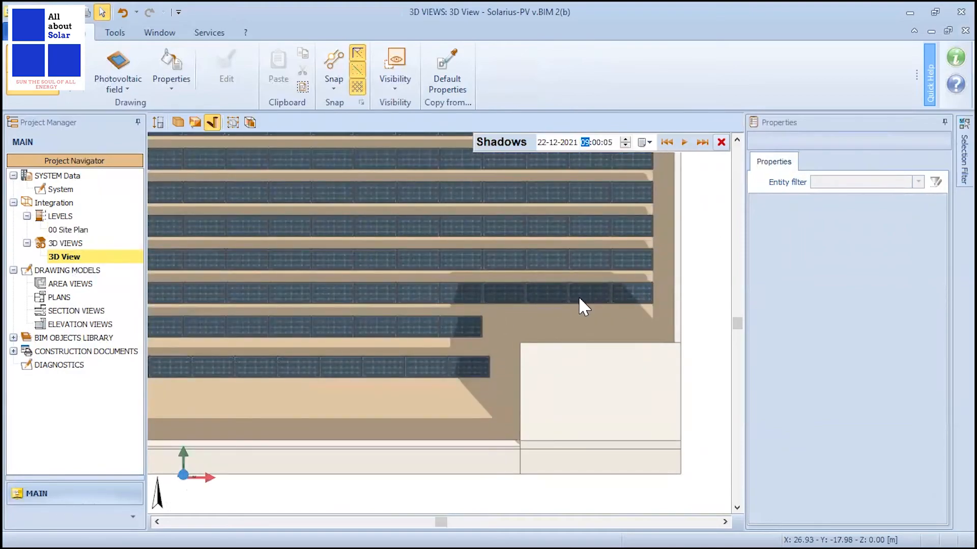
pyautogui.scroll(-2, 573, 300)
pyautogui.scroll(-3, 329, 313)
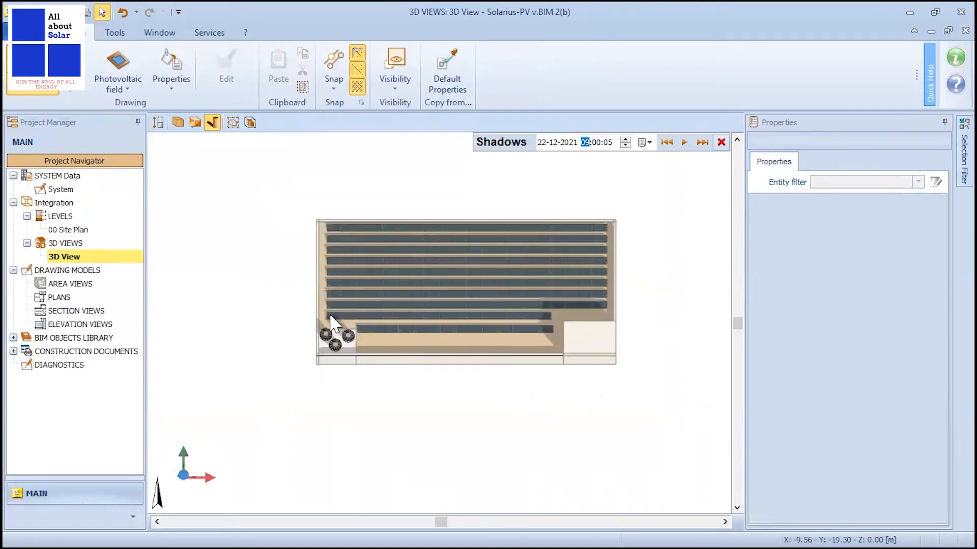
pyautogui.scroll(4, 329, 313)
pyautogui.scroll(2, 333, 317)
pyautogui.scroll(-3, 336, 323)
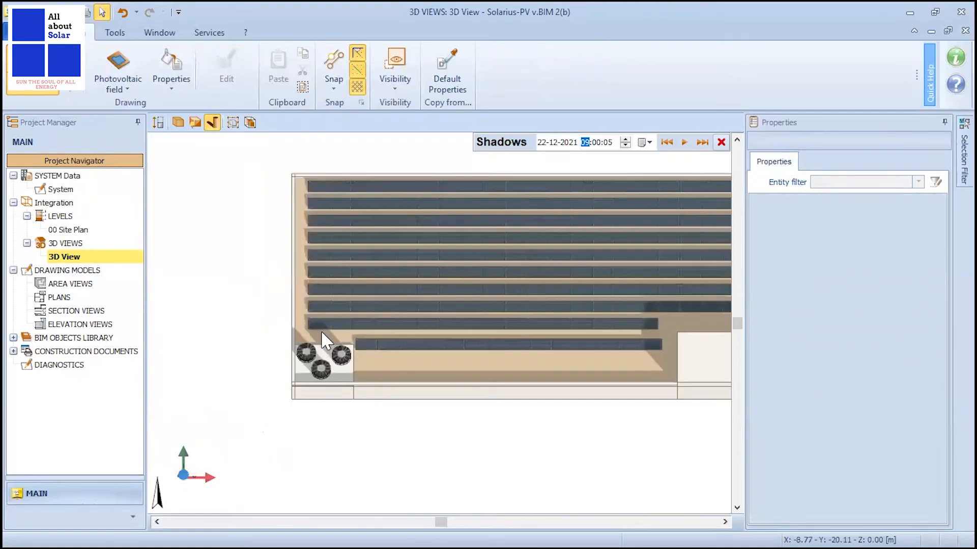
pyautogui.scroll(4, 610, 336)
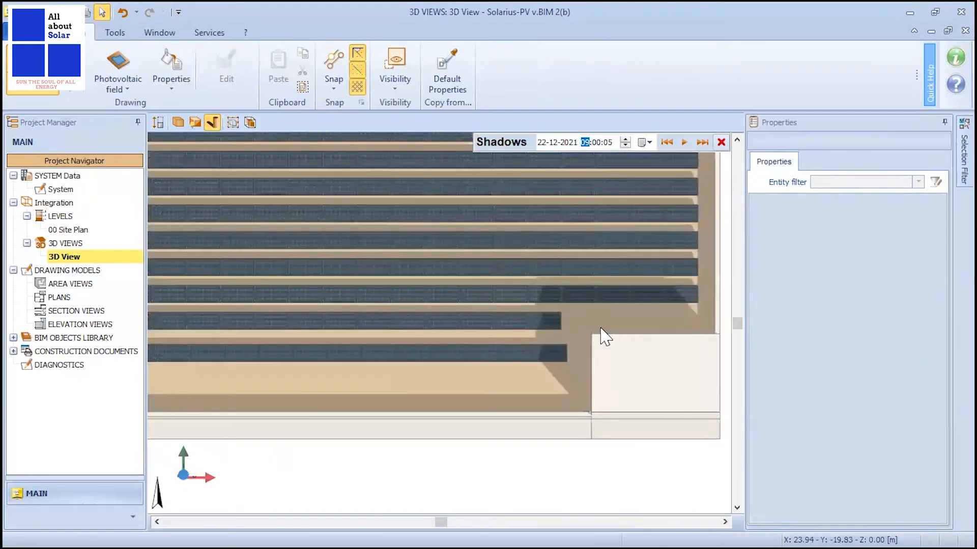
# Move the five block-shaded modules from the eighth row's east end into a new southernmost row beside the water tank area.
pyautogui.click(540, 299)
pyautogui.keyDown('shift'); pyautogui.click(679, 294); pyautogui.keyUp('shift')
pyautogui.moveTo(612, 294); pyautogui.dragTo(340, 359)
pyautogui.scroll(-2, 631, 312)
pyautogui.scroll(2, 338, 358)
pyautogui.scroll(-3, 355, 288)
pyautogui.click(394, 426)
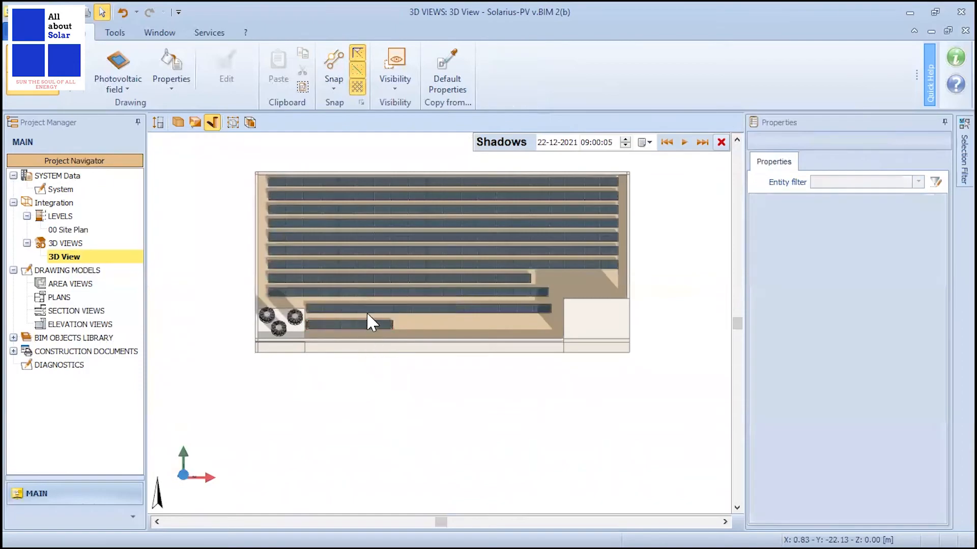
# Move the shaded east-end module of each of the two rows beside the raised block to the end of the new southernmost row.
pyautogui.scroll(2, 367, 313)
pyautogui.scroll(-1, 458, 336)
pyautogui.scroll(1, 422, 335)
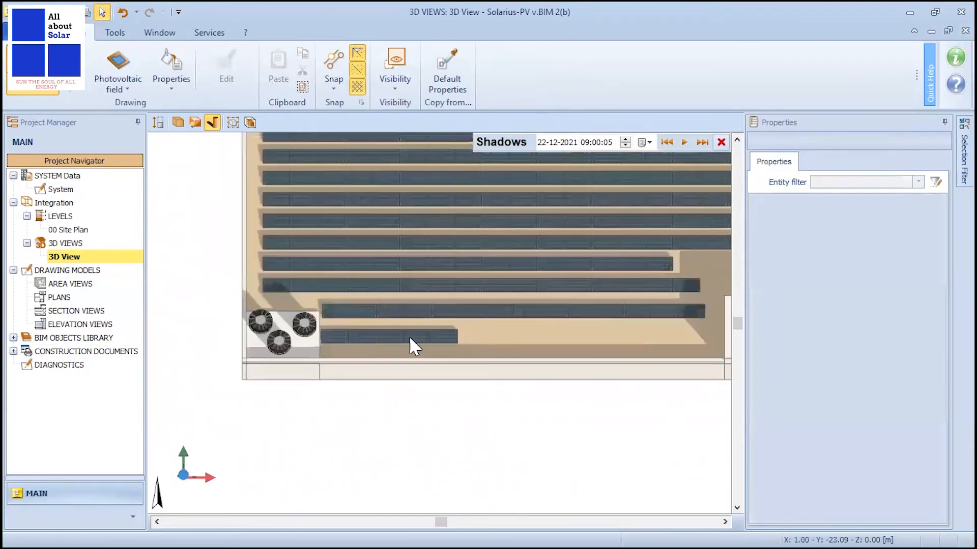
pyautogui.scroll(-1, 595, 325)
pyautogui.scroll(2, 540, 327)
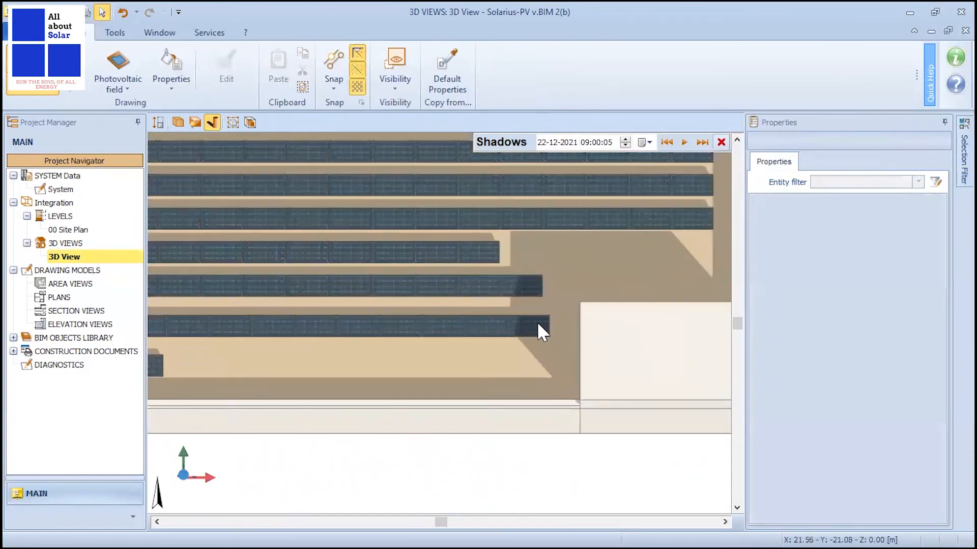
pyautogui.click(533, 327)
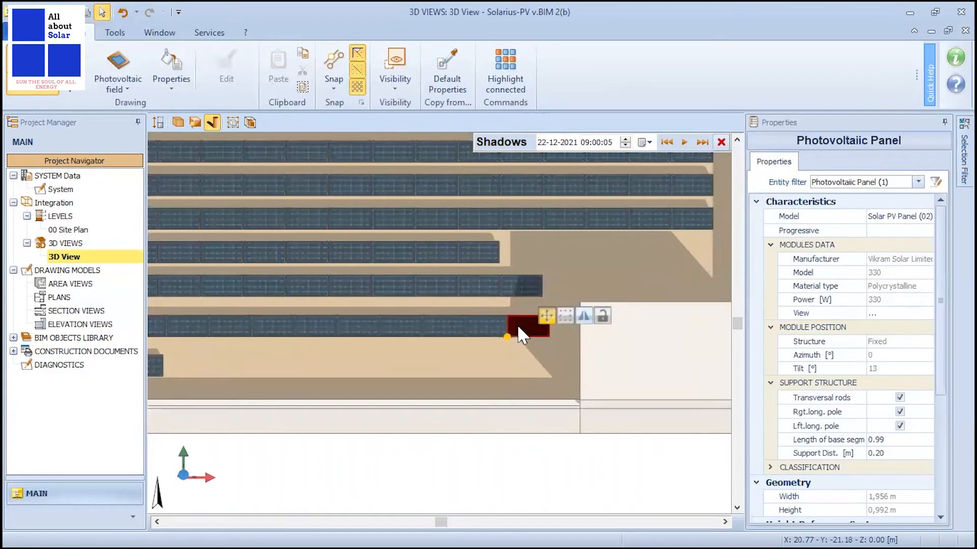
pyautogui.scroll(-3, 517, 326)
pyautogui.click(497, 442)
pyautogui.scroll(3, 597, 280)
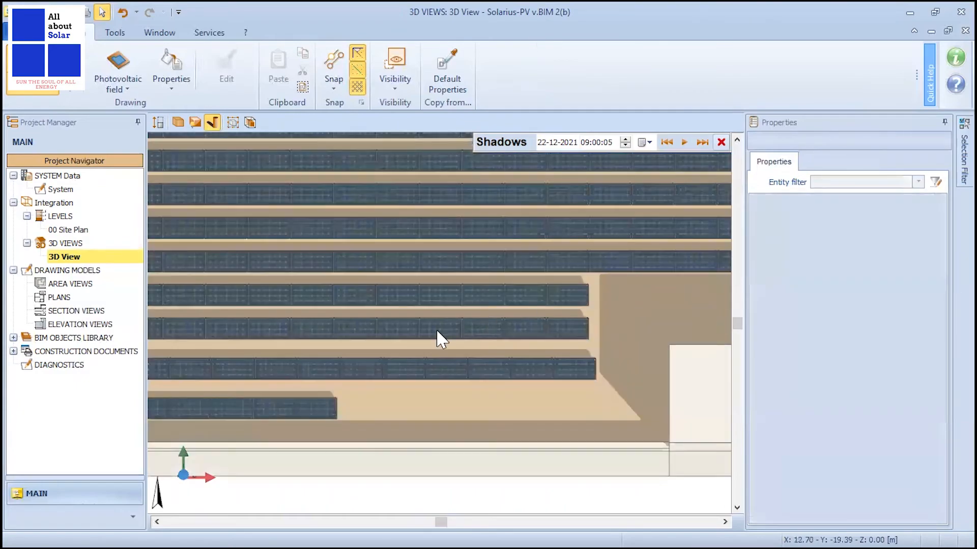
# Examine the 09:00 shadows around the raised block and on the modules just north of the water tanks.
pyautogui.scroll(-2, 436, 329)
pyautogui.scroll(1, 605, 289)
pyautogui.scroll(1, 611, 289)
pyautogui.moveTo(610, 138)
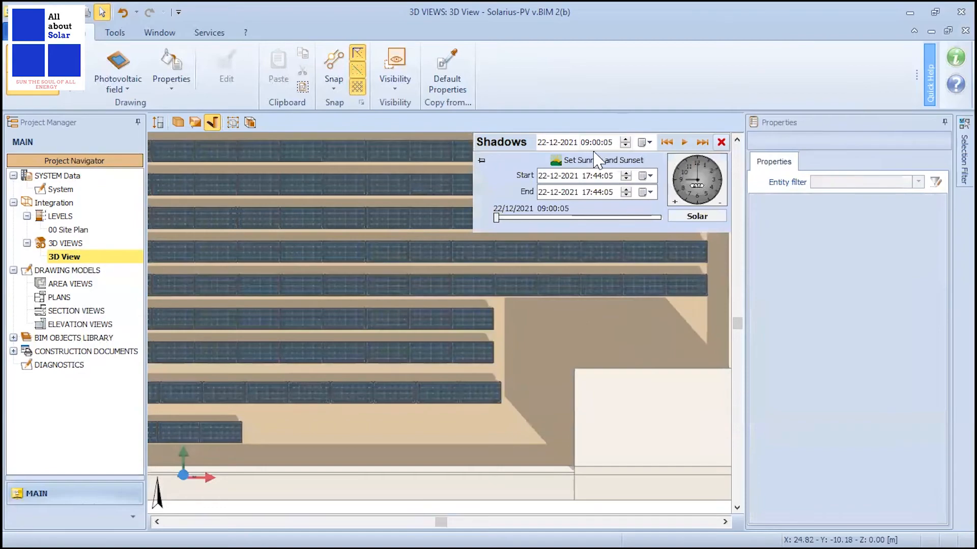
pyautogui.scroll(-2, 560, 414)
pyautogui.scroll(-2, 338, 410)
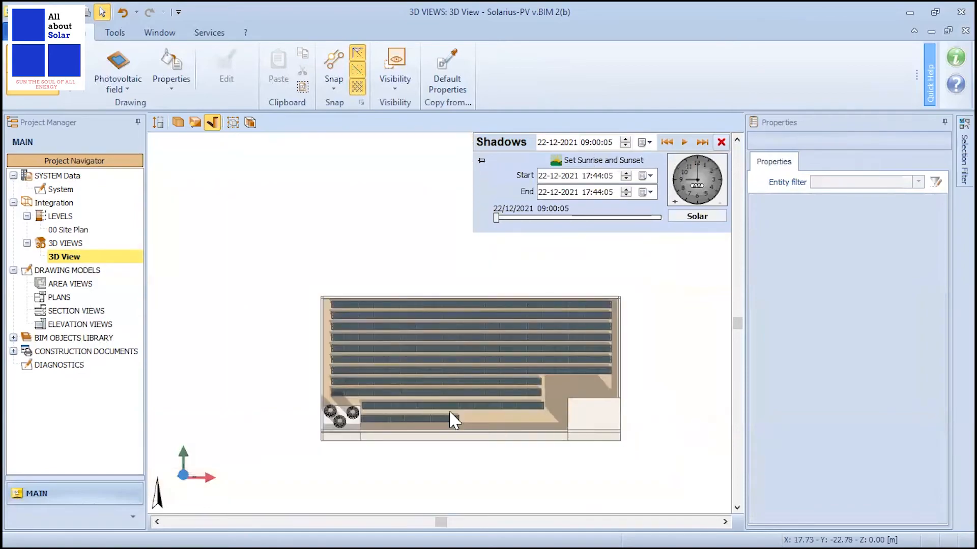
pyautogui.scroll(2, 332, 396)
pyautogui.scroll(3, 332, 395)
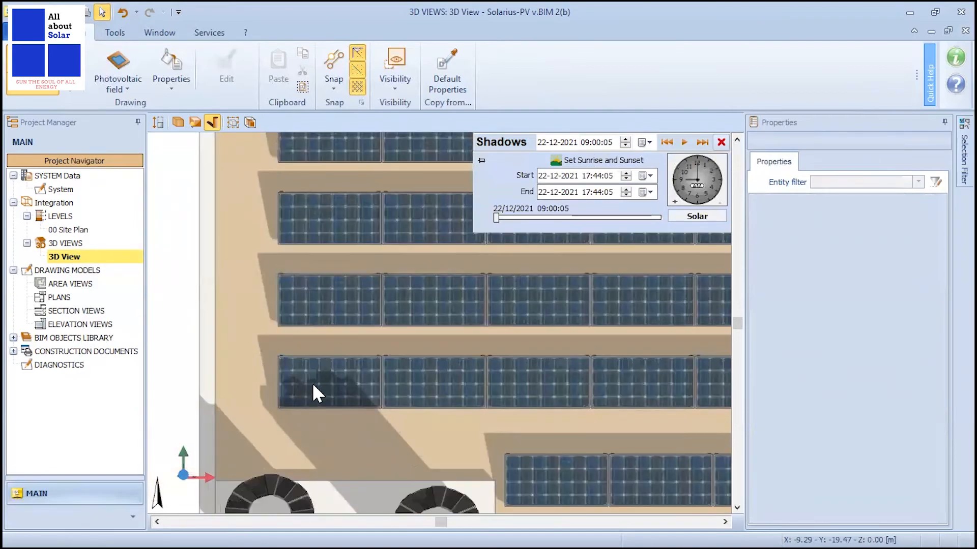
# Set the shadow time to 15:00 and examine the water tanks' shading on the southern rows.
pyautogui.click(626, 139)
pyautogui.click(625, 139)
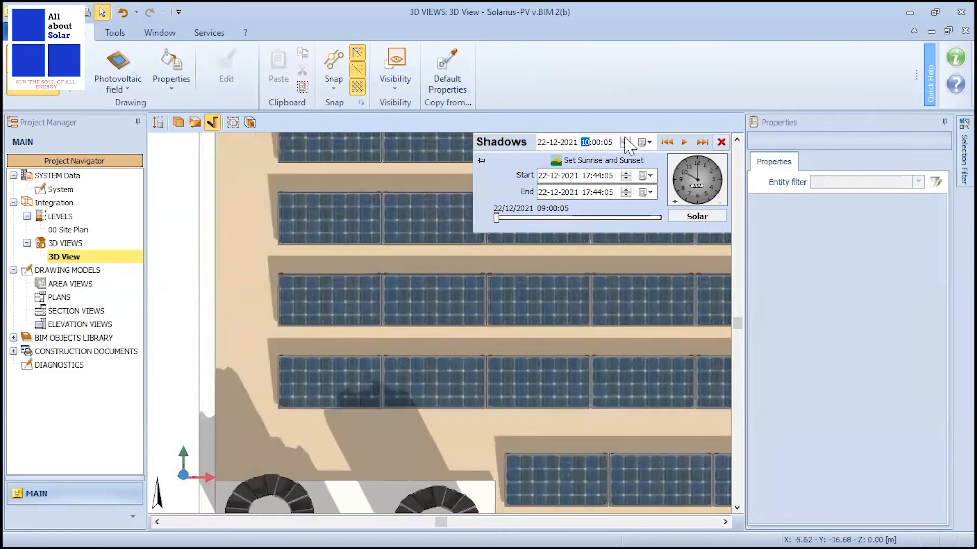
pyautogui.click(625, 140)
pyautogui.click(625, 139)
pyautogui.click(625, 140)
pyautogui.click(625, 139)
pyautogui.scroll(-4, 398, 299)
pyautogui.scroll(2, 586, 396)
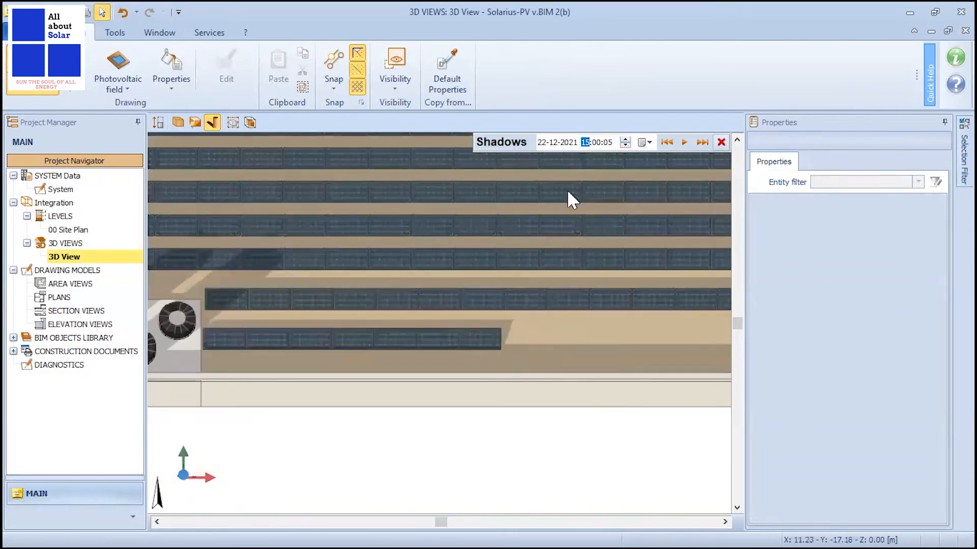
pyautogui.scroll(3, 184, 320)
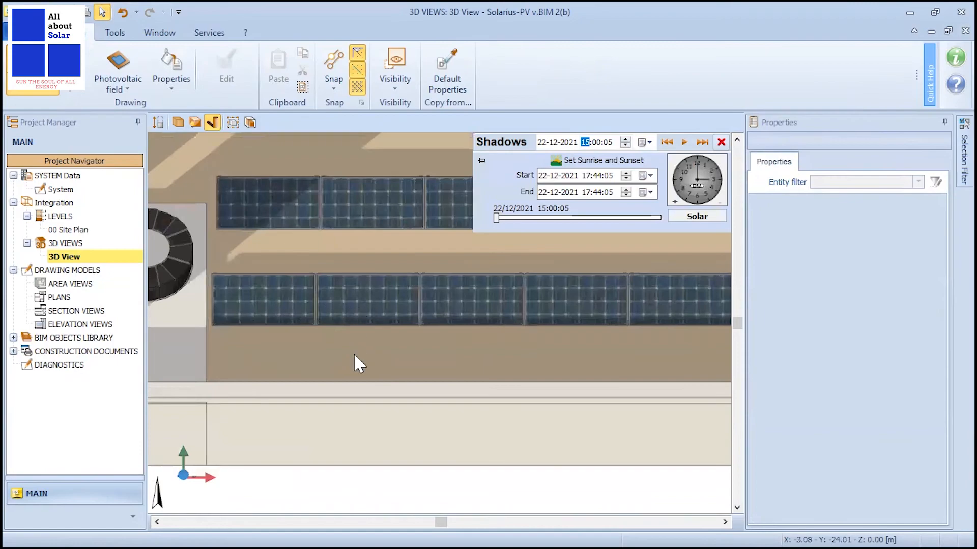
pyautogui.scroll(-3, 353, 353)
pyautogui.scroll(2, 584, 337)
# Select all seven modules of the southernmost row and move them slightly north, closer to the row above.
pyautogui.click(655, 314)
pyautogui.click(577, 321)
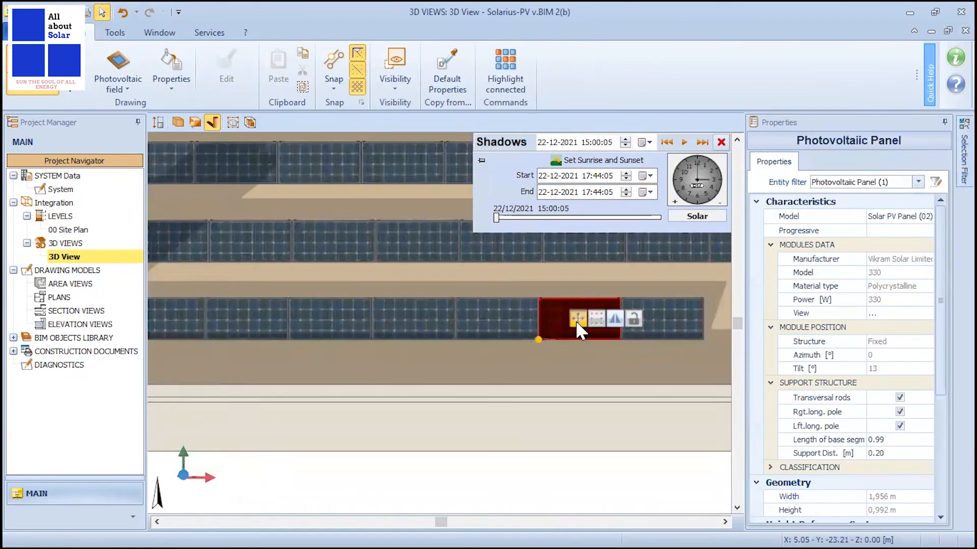
pyautogui.keyDown('ctrl'); pyautogui.click(497, 321); pyautogui.keyUp('ctrl')
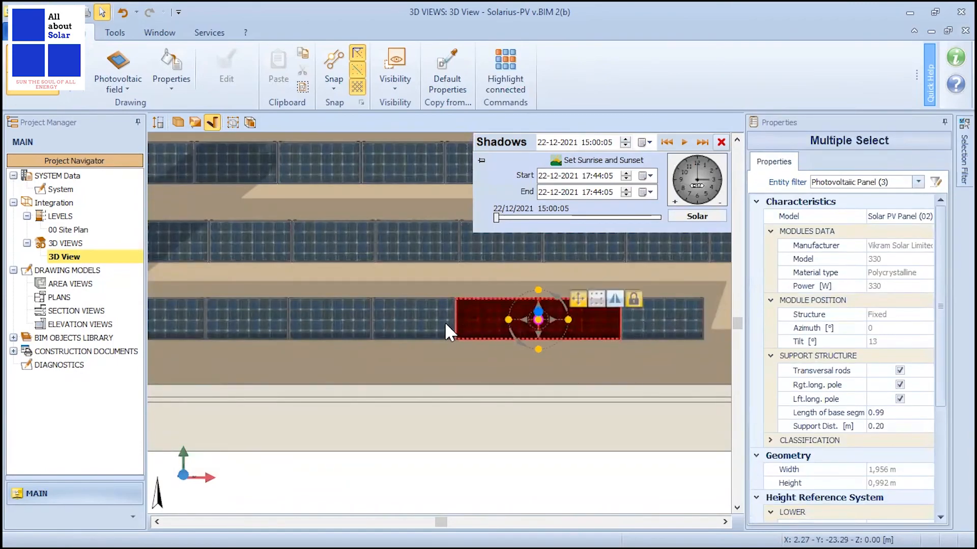
pyautogui.keyDown('ctrl'); pyautogui.click(413, 319); pyautogui.keyUp('ctrl')
pyautogui.keyDown('ctrl'); pyautogui.click(325, 318); pyautogui.keyUp('ctrl')
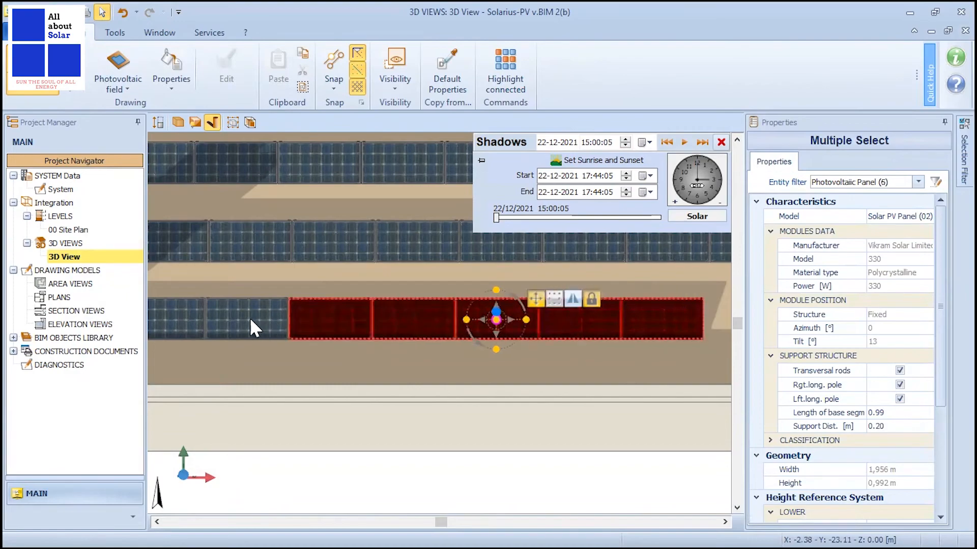
pyautogui.keyDown('ctrl'); pyautogui.click(191, 313); pyautogui.keyUp('ctrl')
pyautogui.scroll(-3, 518, 350)
pyautogui.scroll(4, 405, 320)
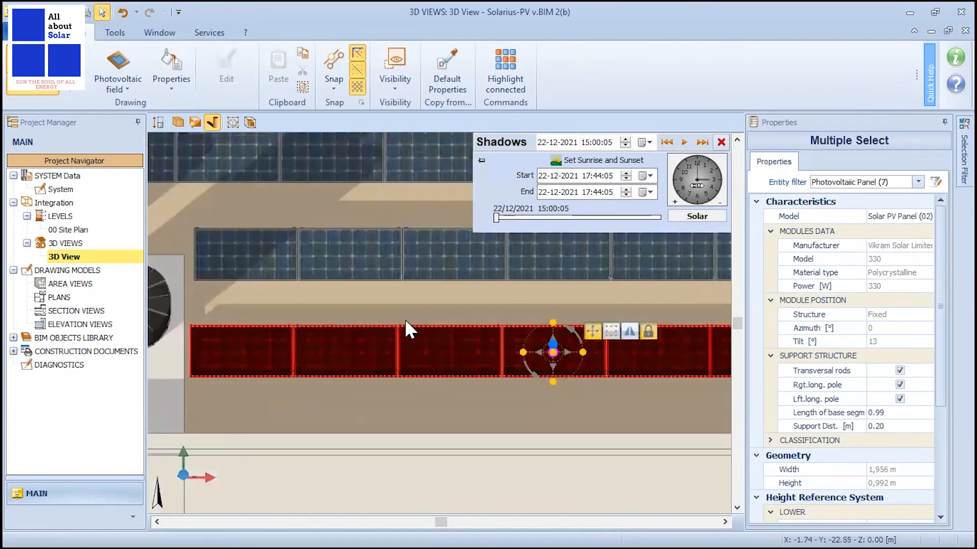
pyautogui.moveTo(553, 352); pyautogui.dragTo(553, 338)
pyautogui.scroll(-5, 334, 295)
pyautogui.scroll(3, 553, 311)
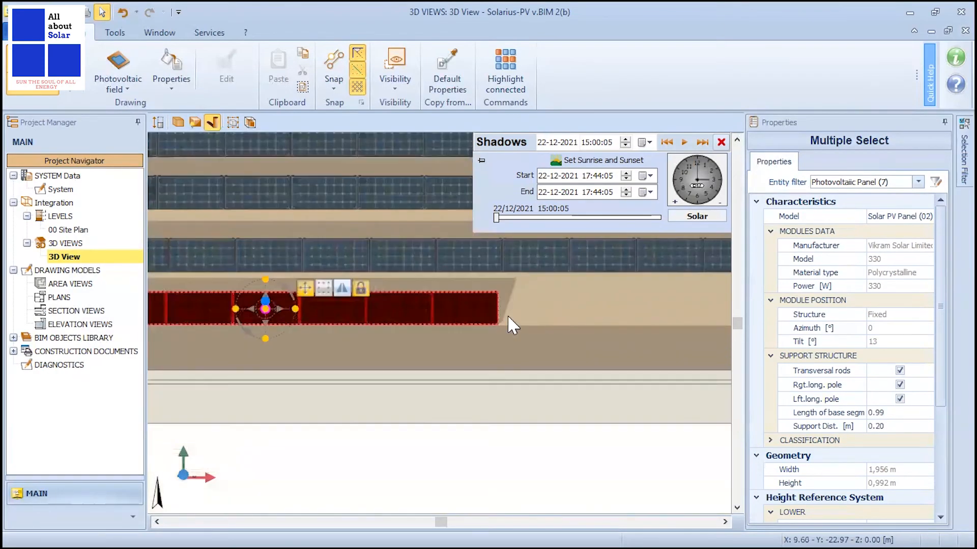
pyautogui.scroll(2, 507, 315)
pyautogui.scroll(-5, 556, 332)
pyautogui.click(558, 463)
pyautogui.scroll(4, 431, 310)
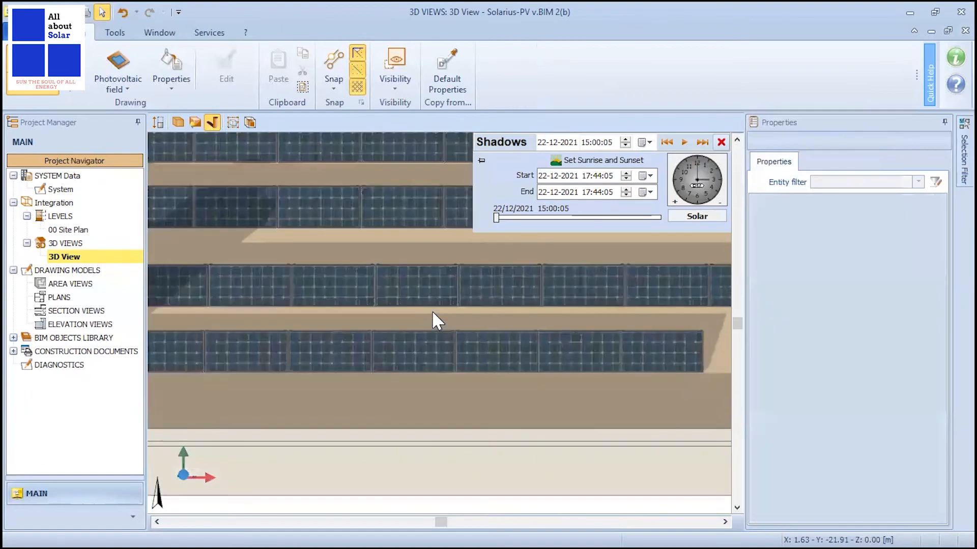
# Move the modules shaded by the water tanks at 15:00 to the east end of the southernmost row.
pyautogui.scroll(-3, 323, 294)
pyautogui.scroll(2, 467, 393)
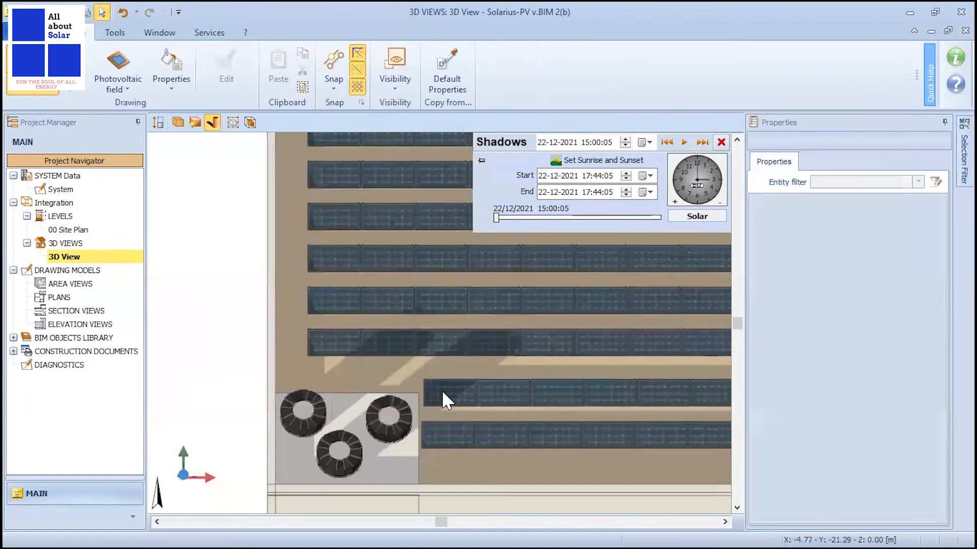
pyautogui.scroll(-2, 345, 420)
pyautogui.scroll(2, 611, 462)
pyautogui.click(619, 414)
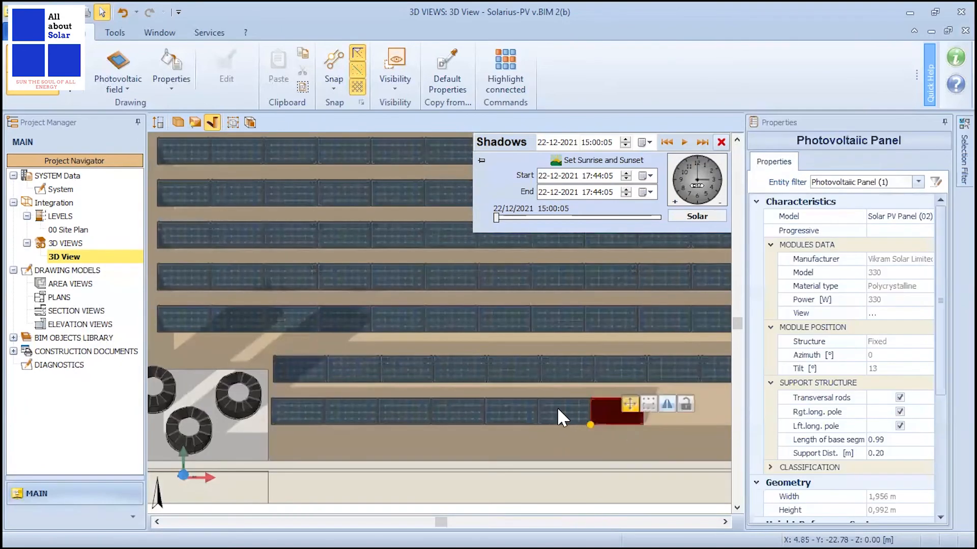
pyautogui.moveTo(523, 405); pyautogui.dragTo(383, 404)
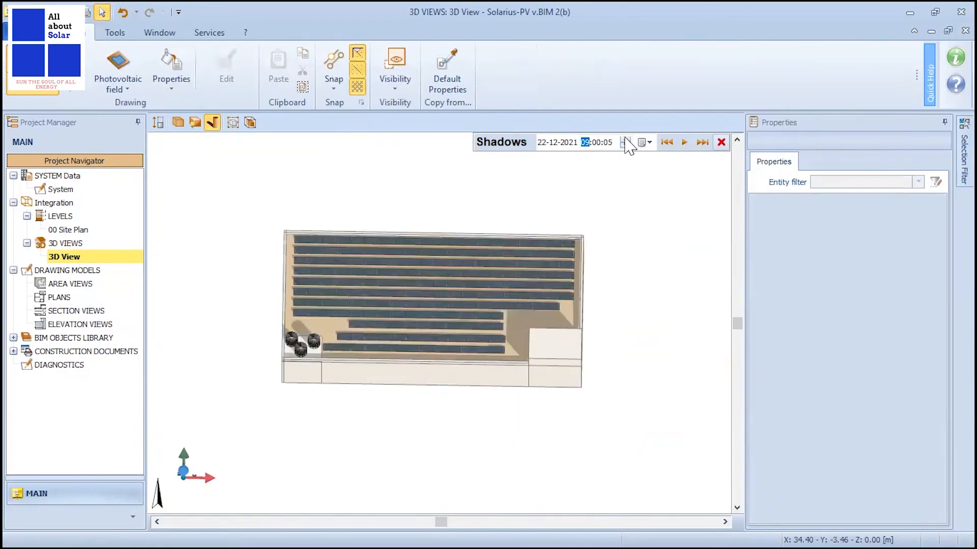
# Advance the shadow time hour by hour from 09:00 to 15:00 to check the rearranged modules for shading.
pyautogui.click(625, 138)
pyautogui.click(626, 138)
pyautogui.click(625, 138)
pyautogui.click(625, 139)
pyautogui.click(625, 138)
pyautogui.click(625, 139)
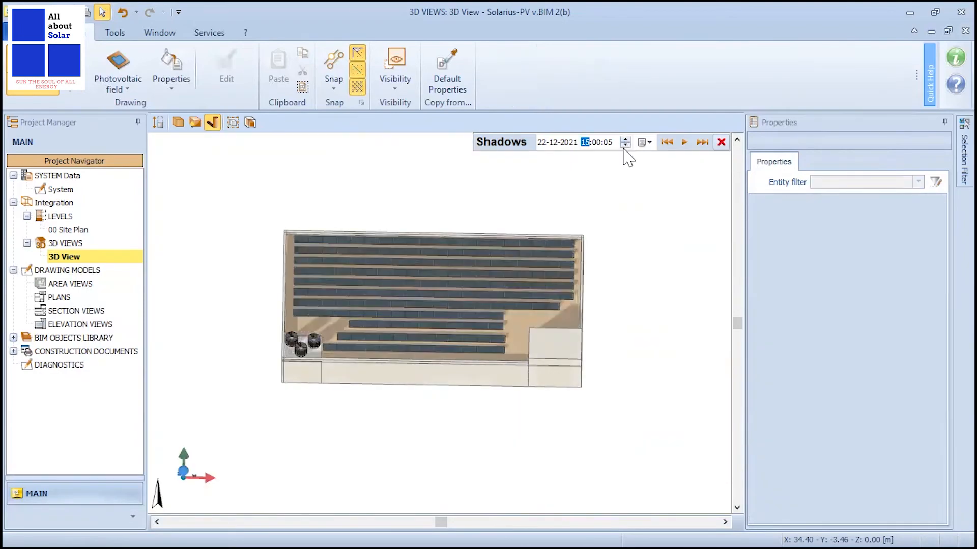
# Step the shadow time back hour by hour to 09:00 and watch the shadows around the modules.
pyautogui.click(625, 145)
pyautogui.click(624, 146)
pyautogui.click(625, 145)
pyautogui.click(625, 146)
pyautogui.click(625, 146)
pyautogui.click(624, 146)
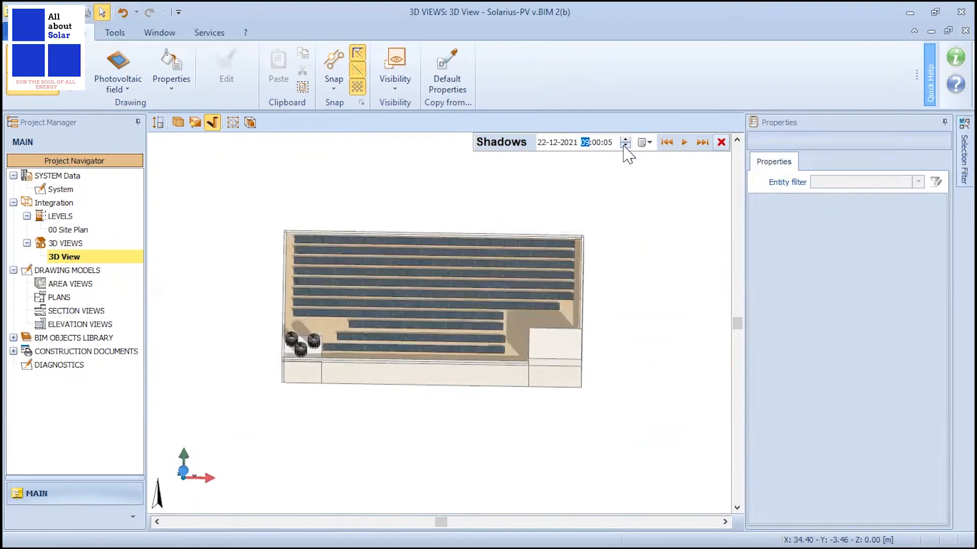
# Run the shadow time forward again hour by hour to 14:00, checking the tank and block shadows against the modules.
pyautogui.click(625, 145)
pyautogui.click(628, 141)
pyautogui.click(629, 141)
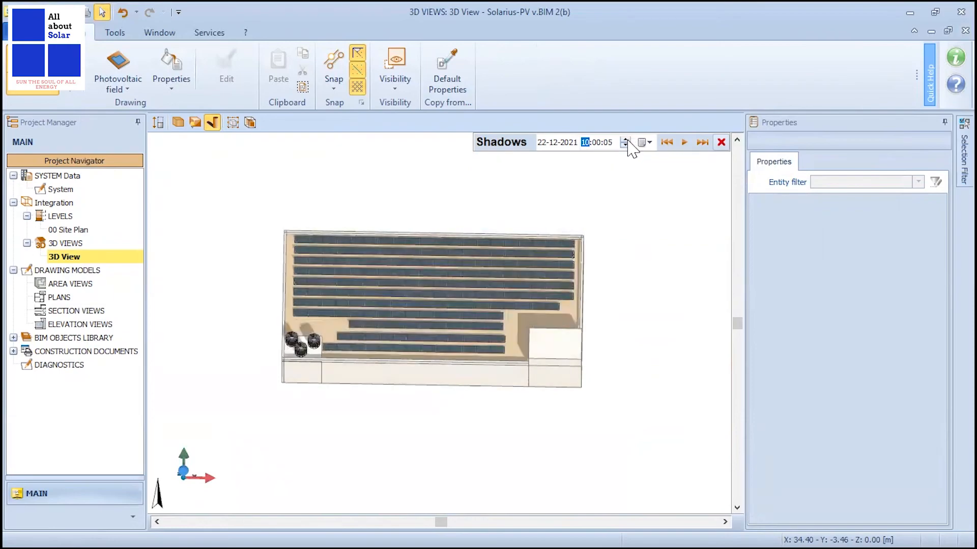
pyautogui.click(626, 140)
pyautogui.click(626, 139)
pyautogui.click(625, 140)
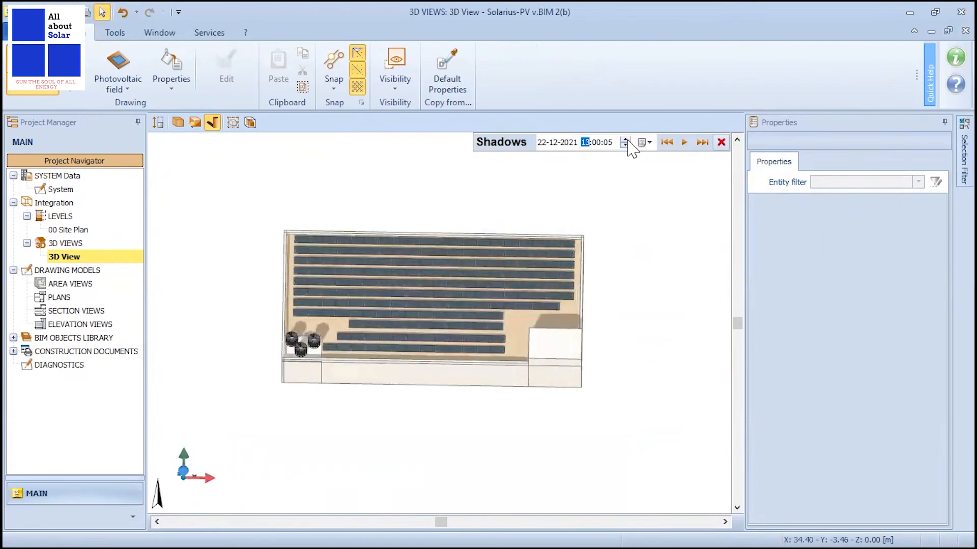
pyautogui.click(625, 140)
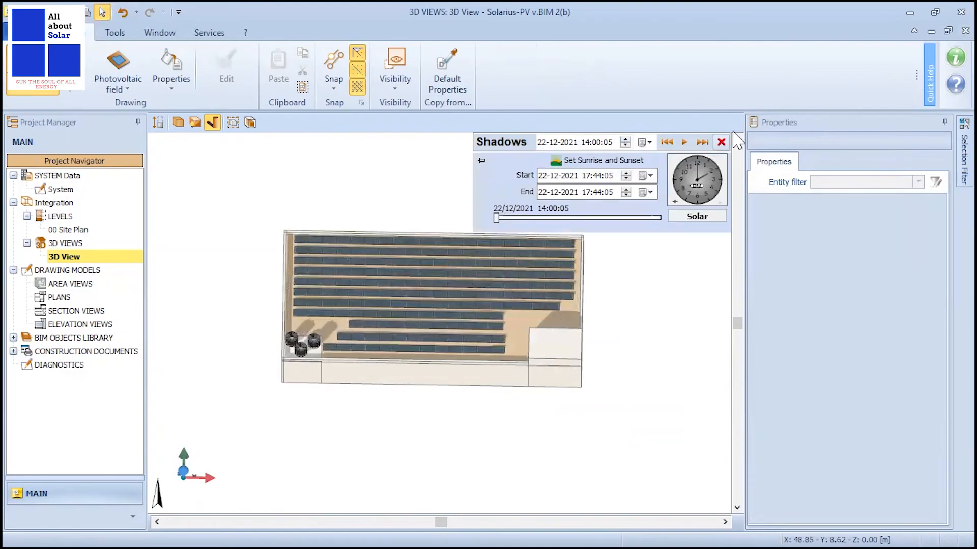
# Close the shadow simulation and inspect the finished module layout on the roof in the 3D view.
pyautogui.click(721, 142)
pyautogui.scroll(-2, 357, 390)
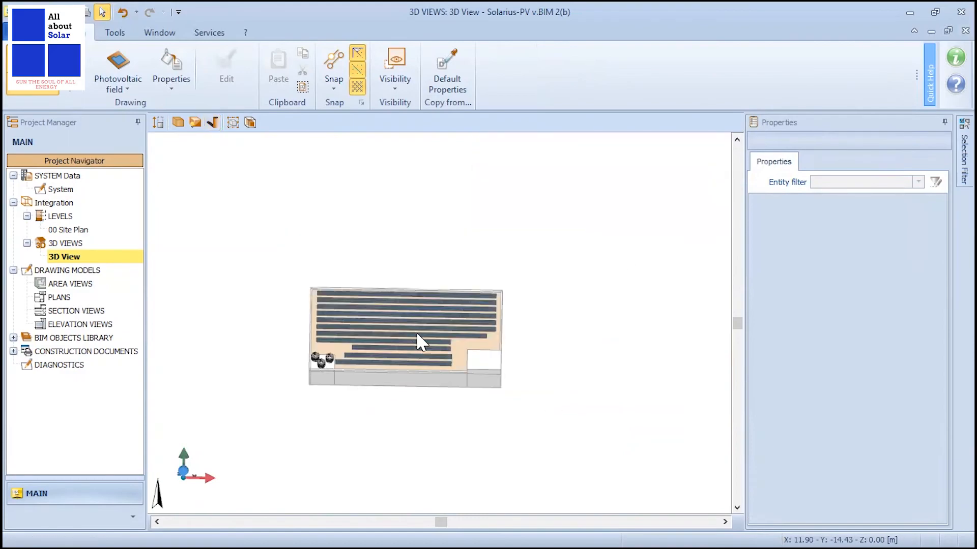
pyautogui.scroll(3, 416, 336)
pyautogui.moveTo(395, 443); pyautogui.dragTo(436, 365, button='middle')
pyautogui.scroll(-2, 435, 365)
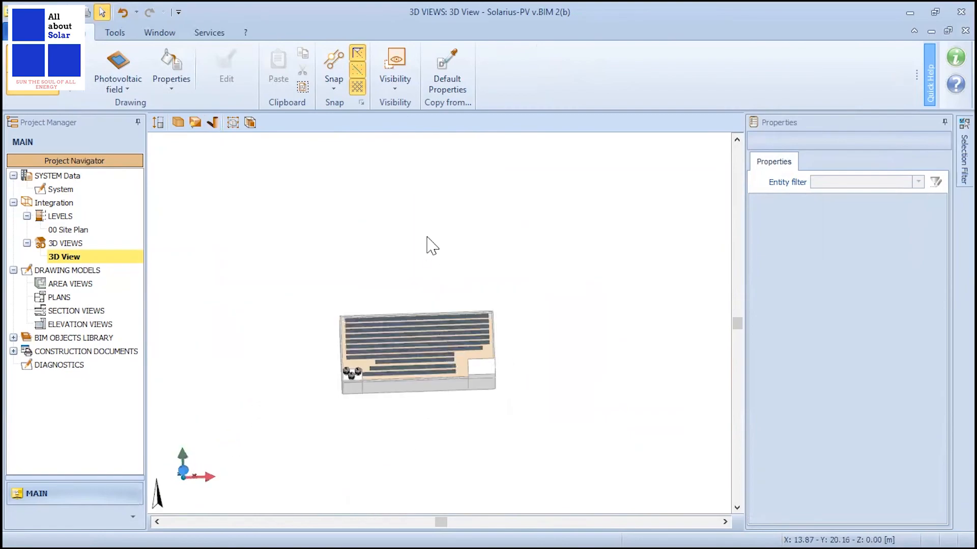
pyautogui.scroll(3, 440, 374)
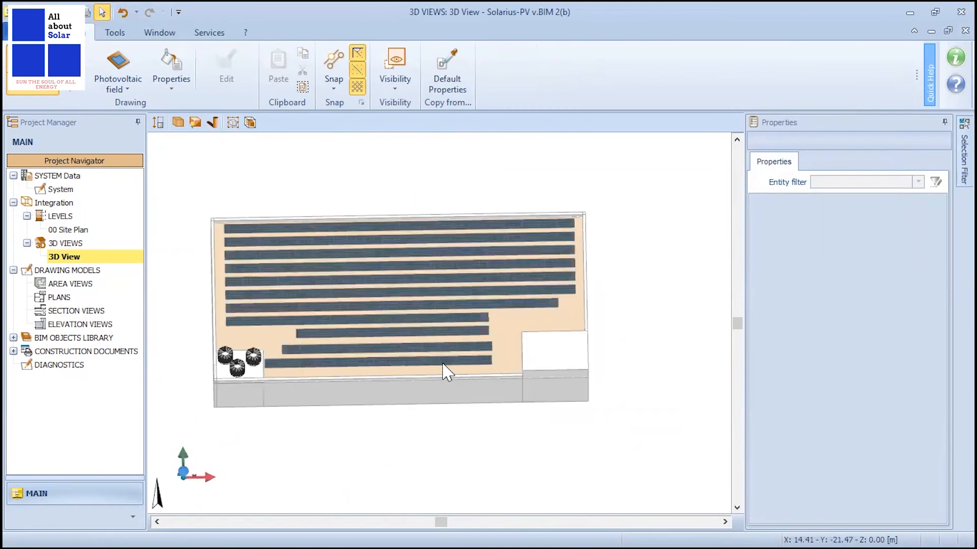